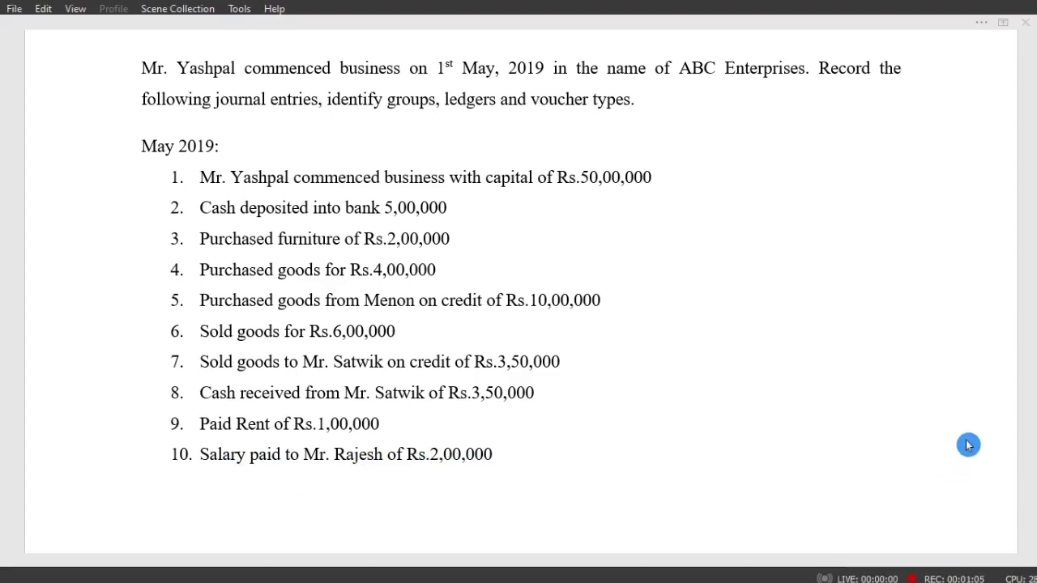
Review the ten May 2019 transactions and the solution table of journal entries, ledger groups and voucher types.
key(Page_Down)
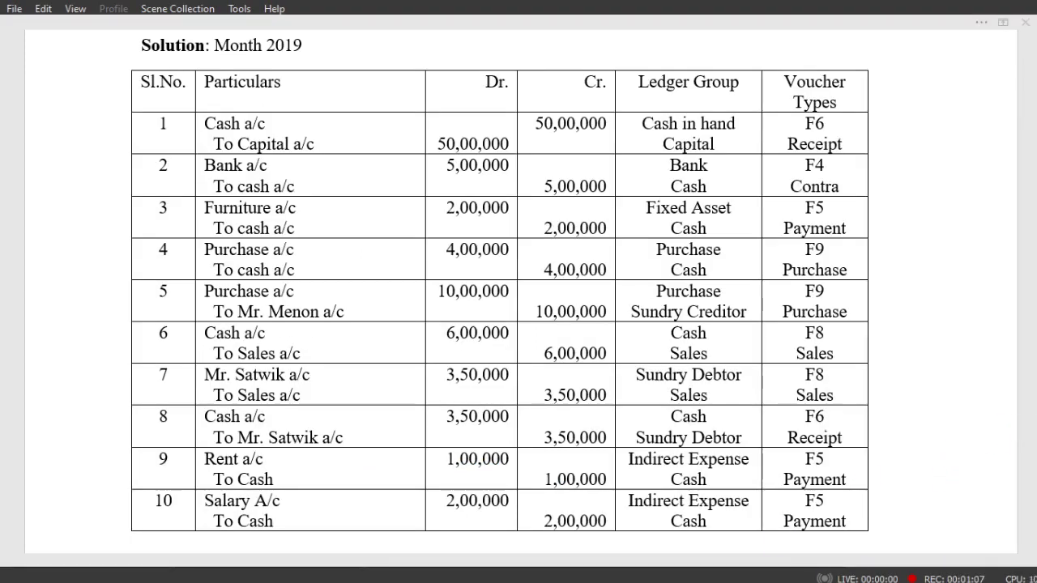
click(234, 96)
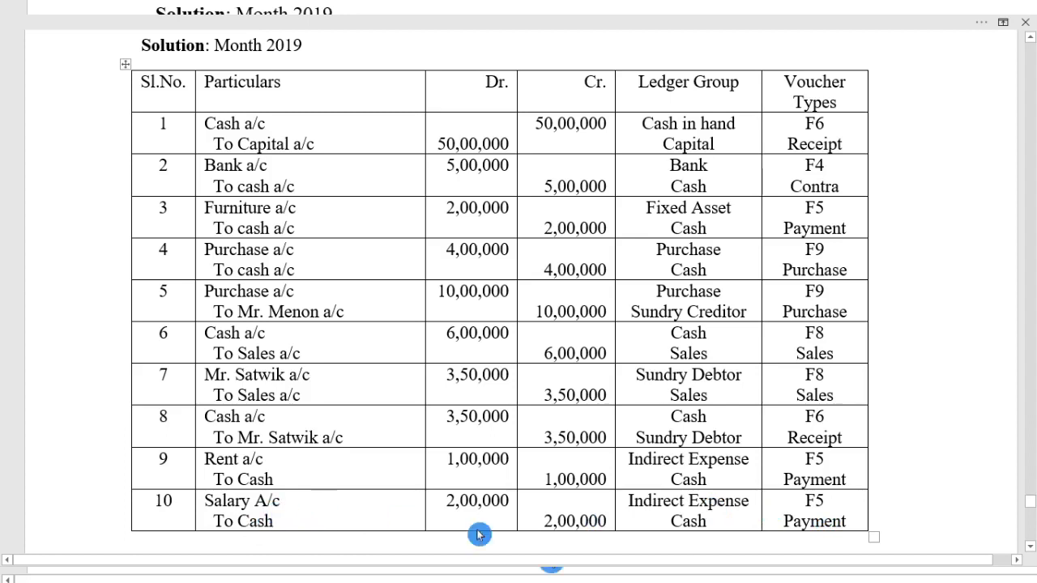
click(481, 580)
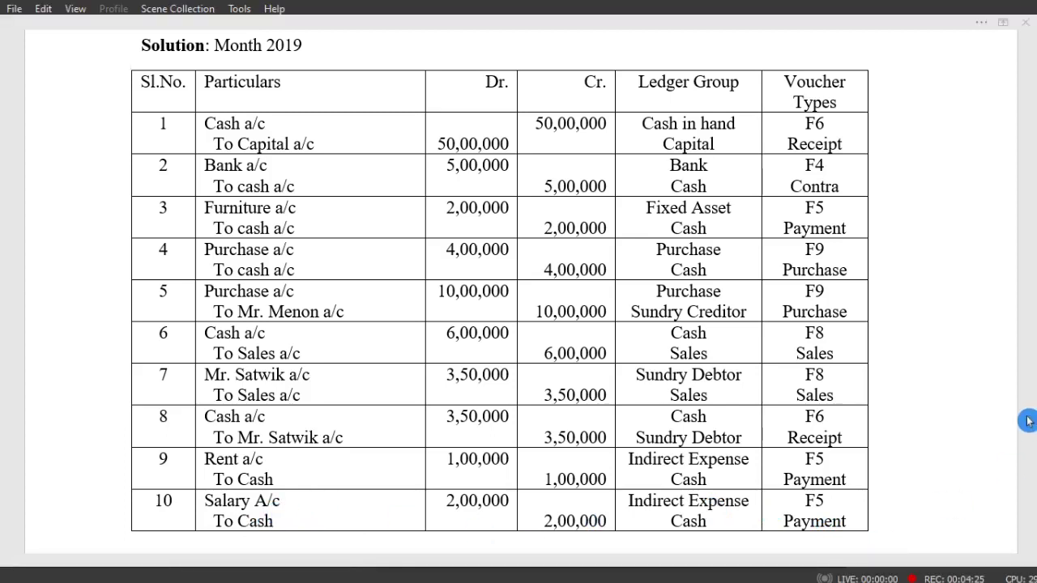
Switch to Tally.ERP 9 and open the form for creating a new company.
key(alt+Tab)
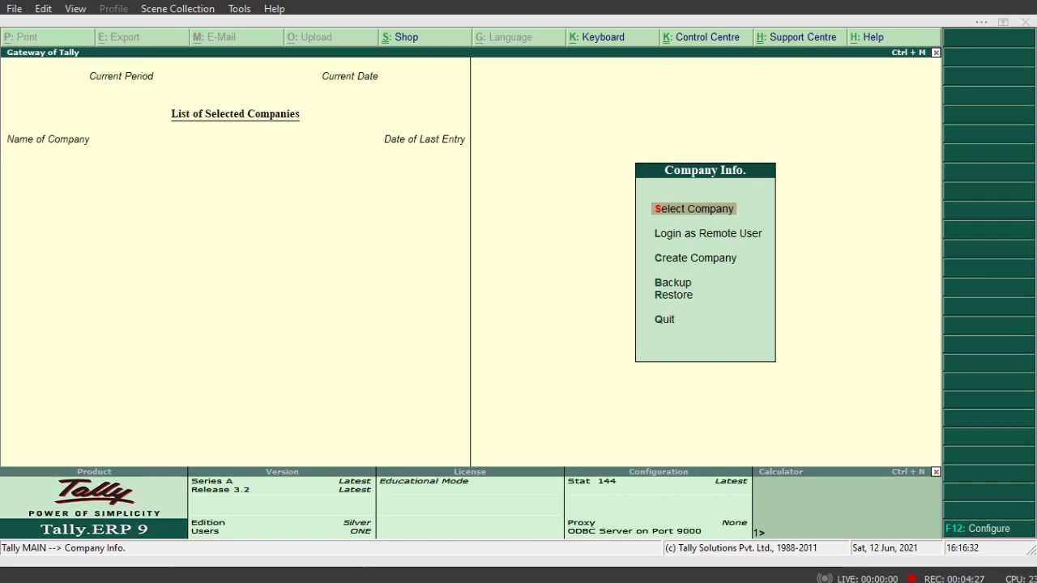
key(alt+Tab)
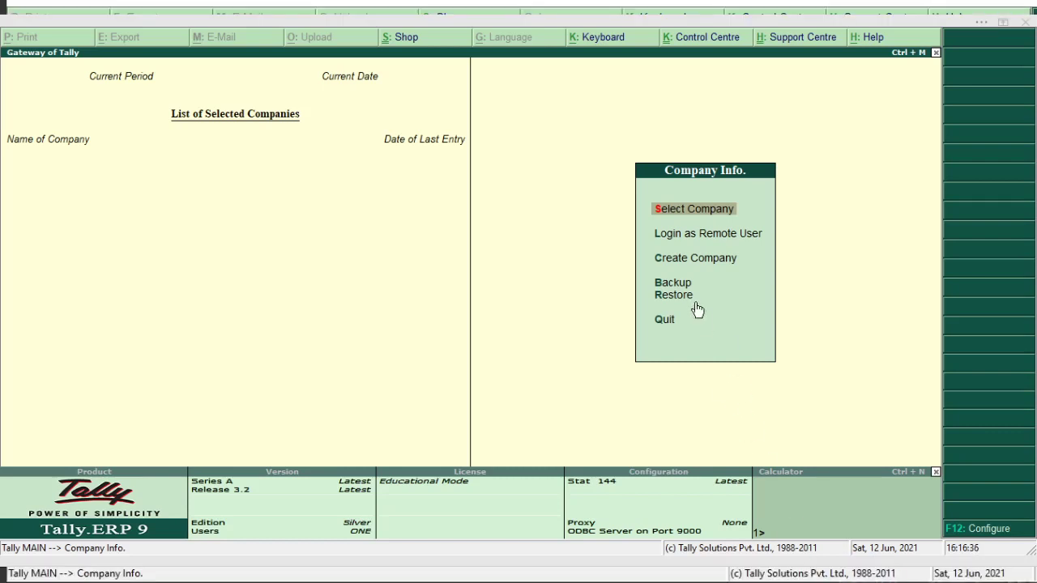
key(Down)
key(Down)
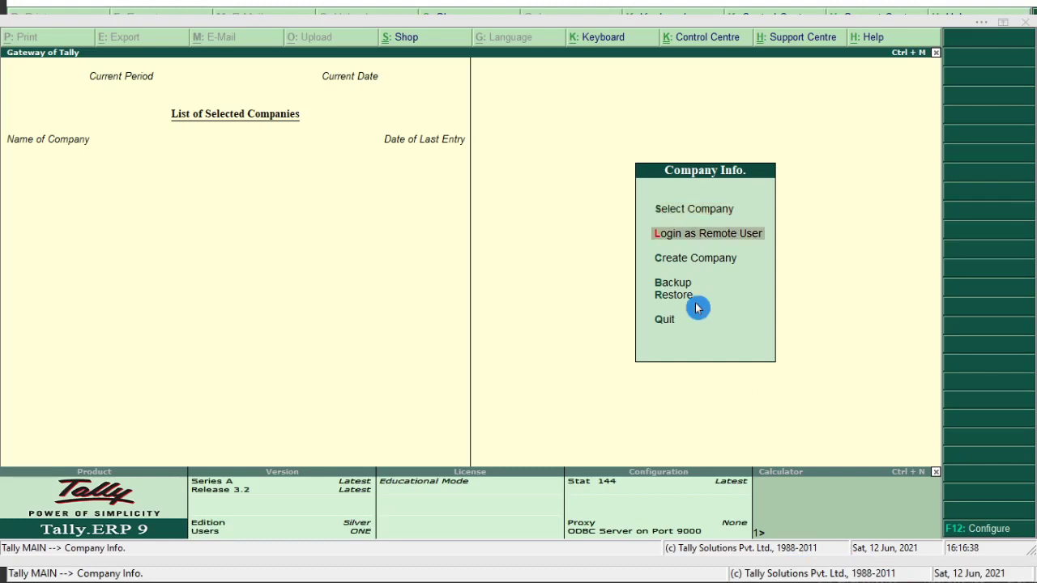
key(Return)
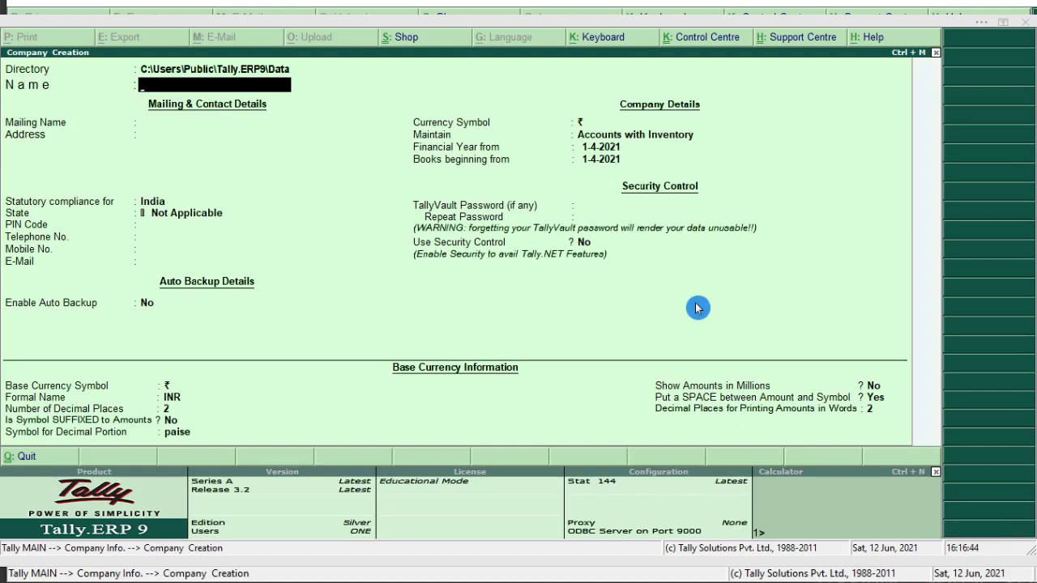
Name the company ABC ENTERPRISES and accept the same text as its mailing name.
text(ABC ENTER)
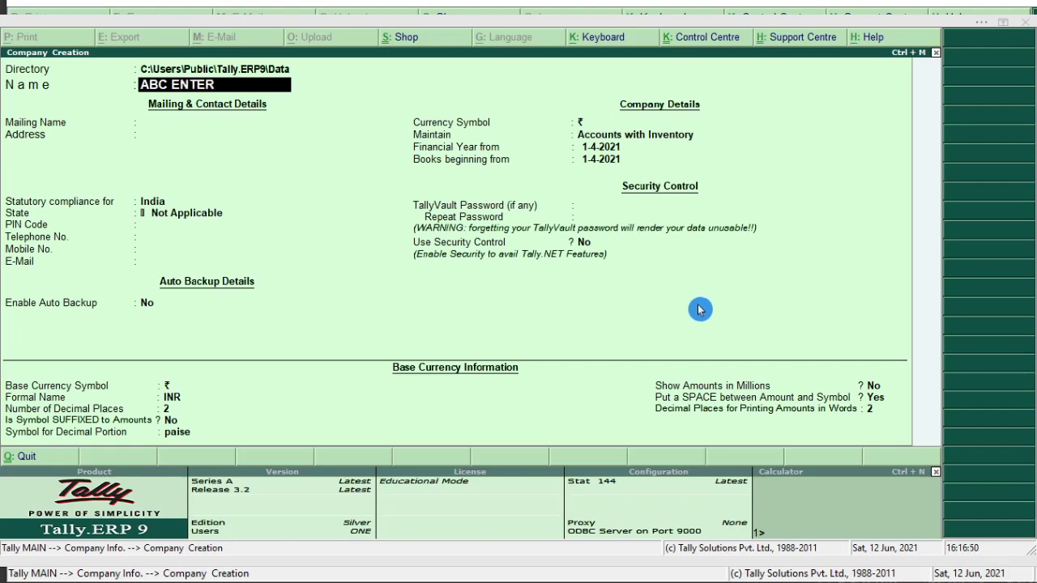
text(PRISES)
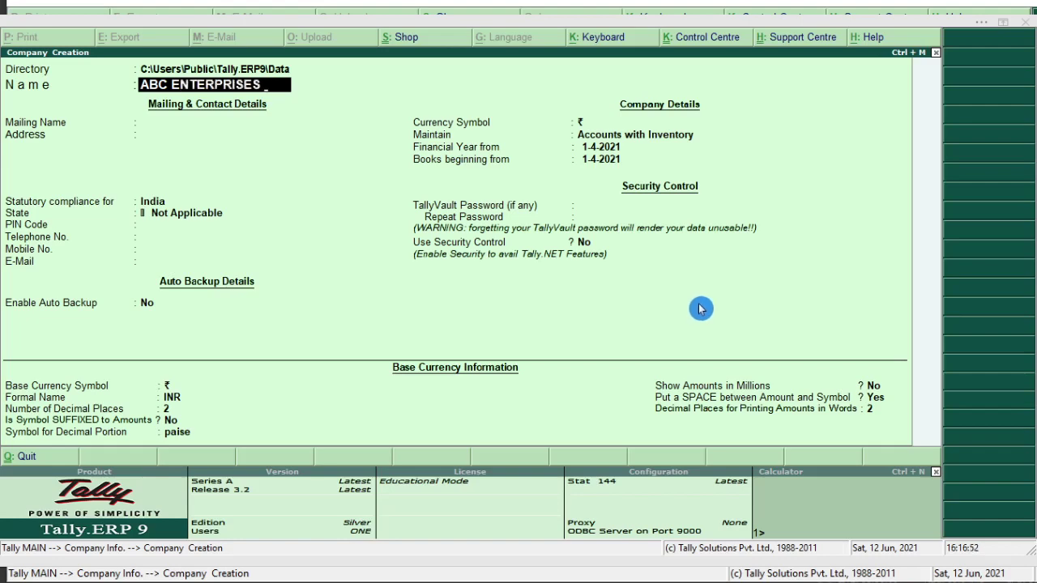
text( LTD)
key(BackSpace)
key(BackSpace)
key(BackSpace)
key(BackSpace)
key(Return)
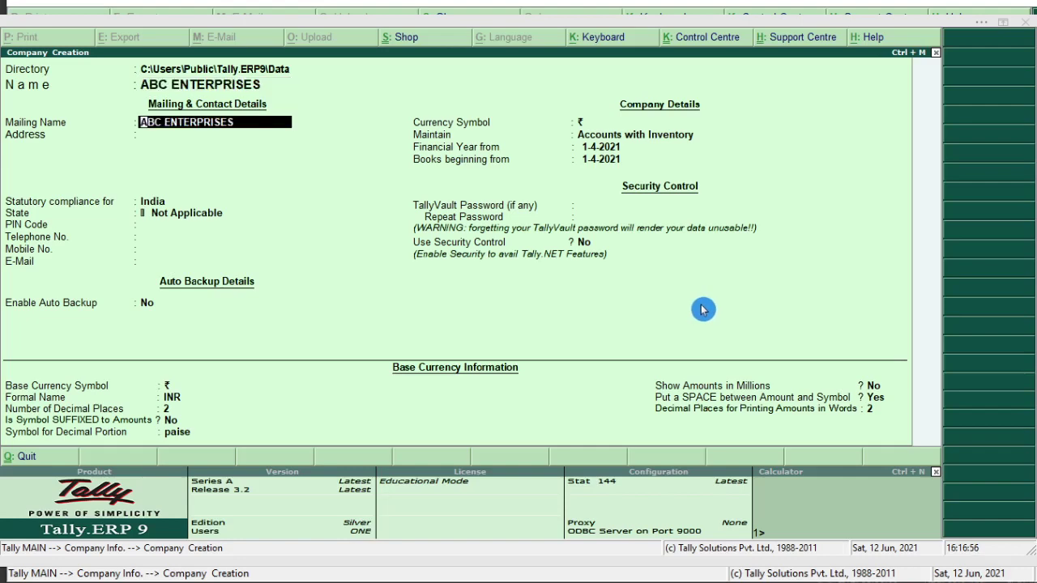
key(Return)
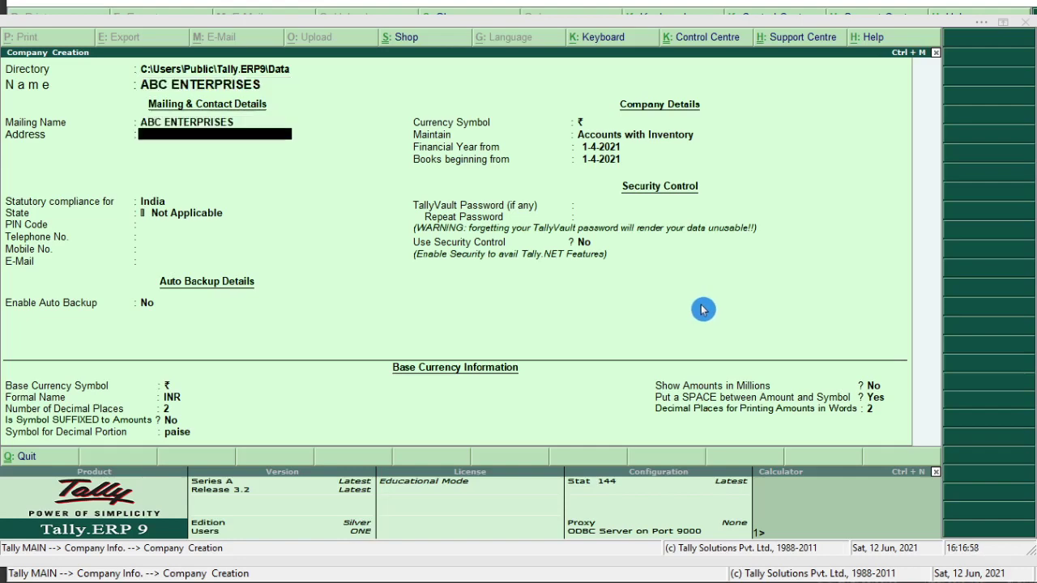
Enter the company's address, keep statutory compliance for India, and set the state to Karnataka.
text(DHARWAD)
key(Return)
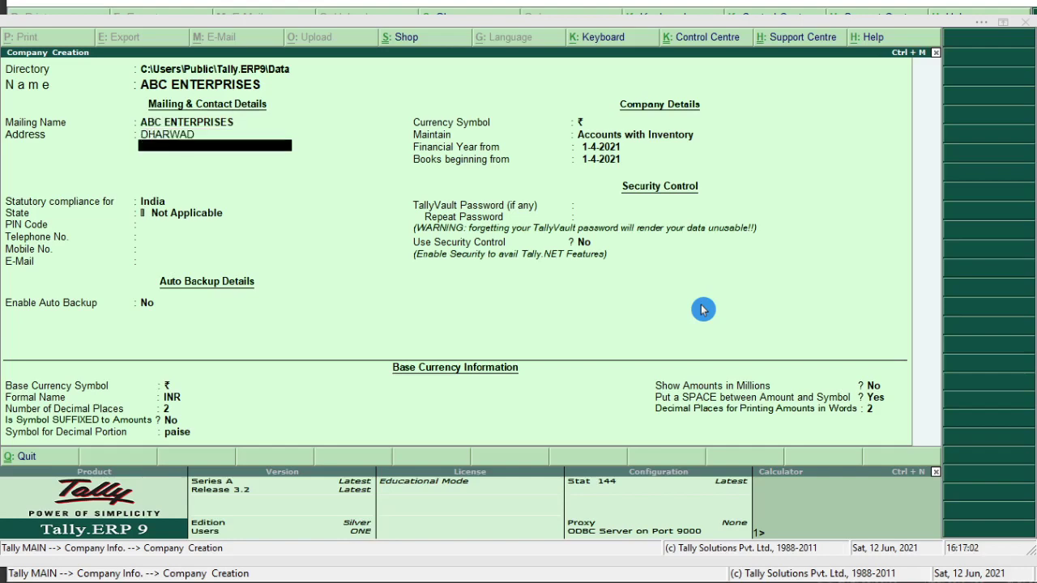
key(Return)
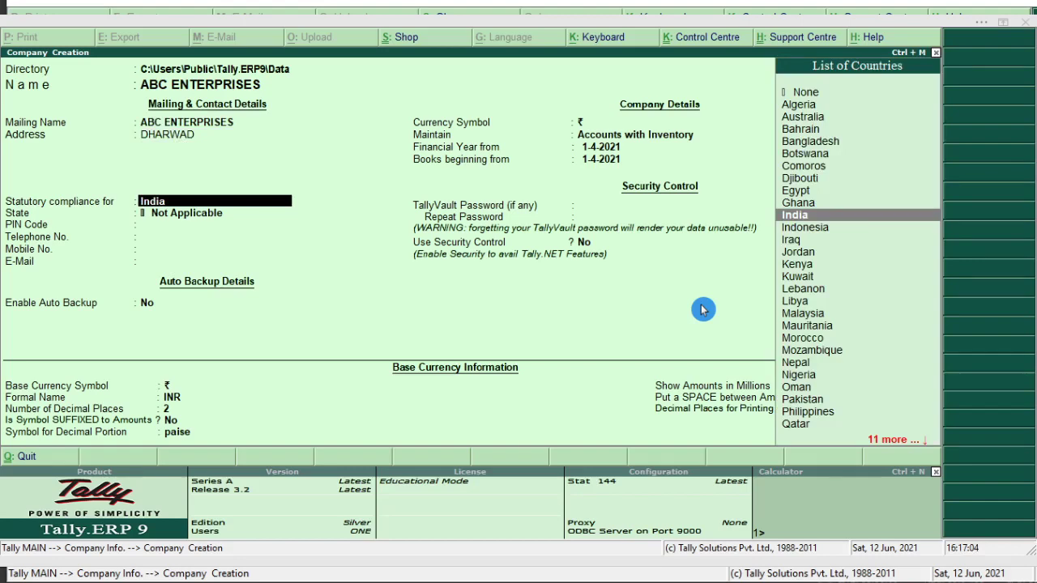
key(Return)
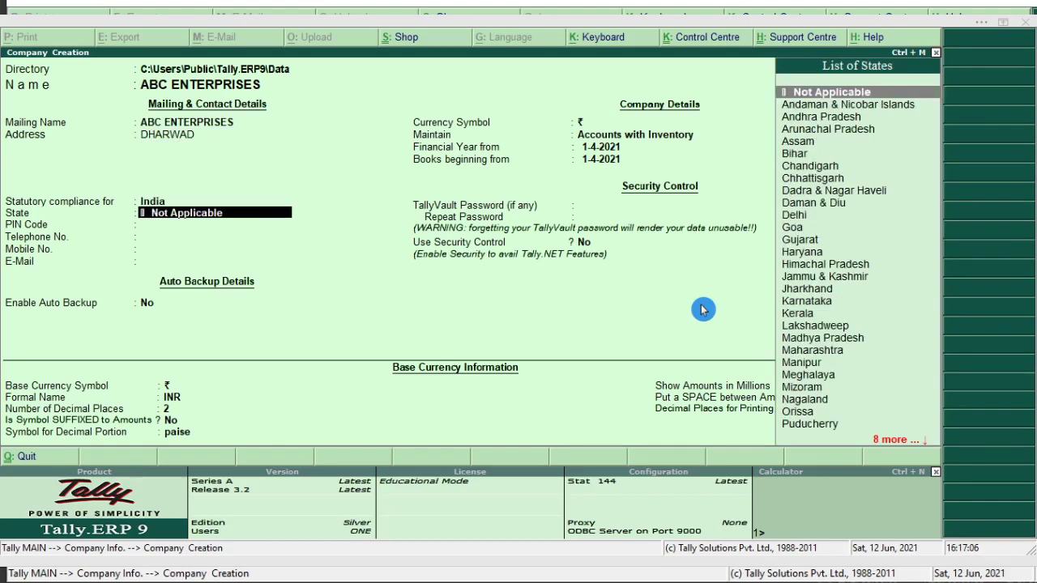
text(K)
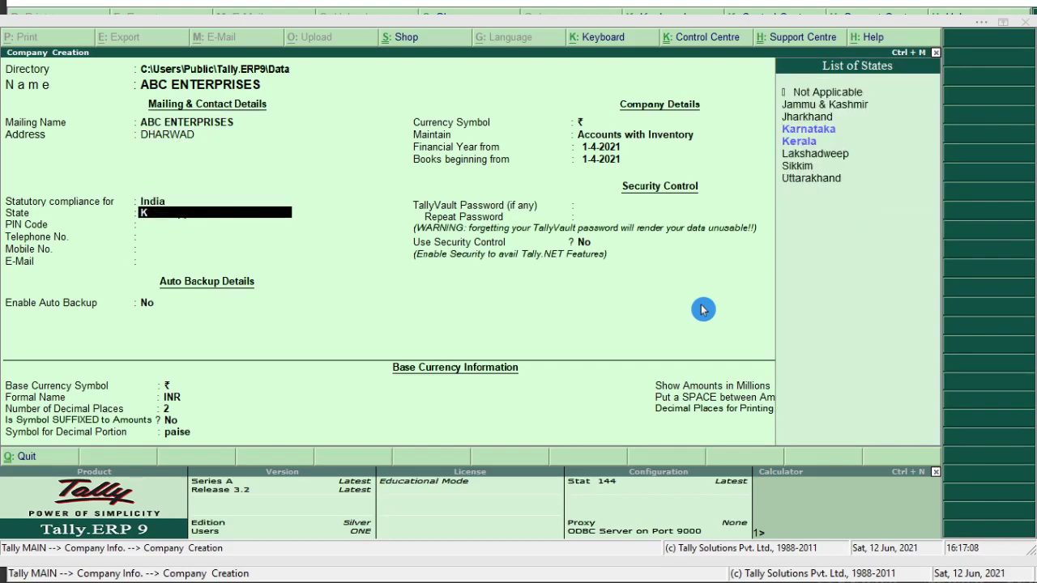
key(Return)
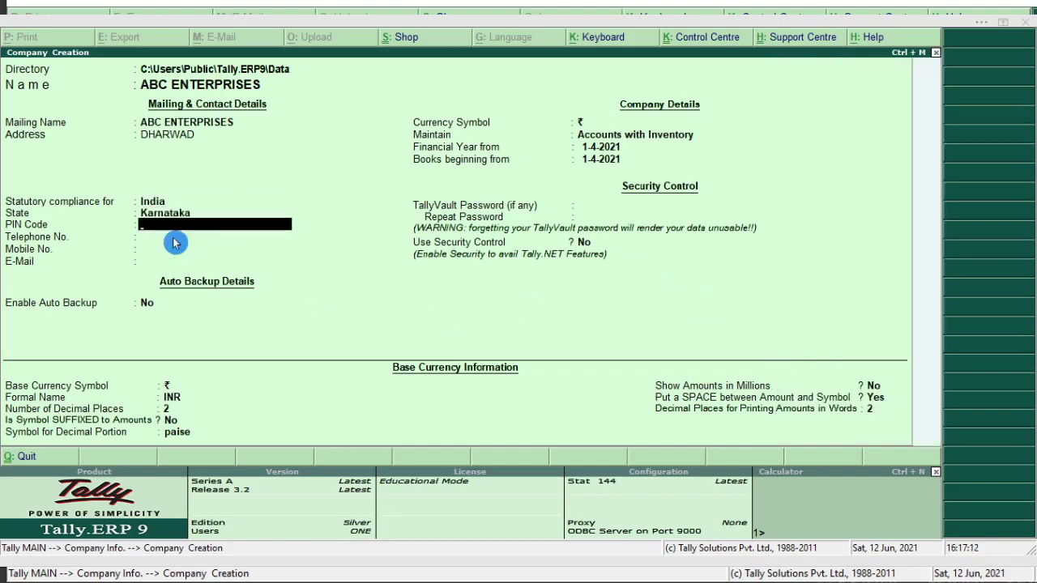
Keep the rupee currency symbol and set the company to maintain Accounts Only.
click(600, 123)
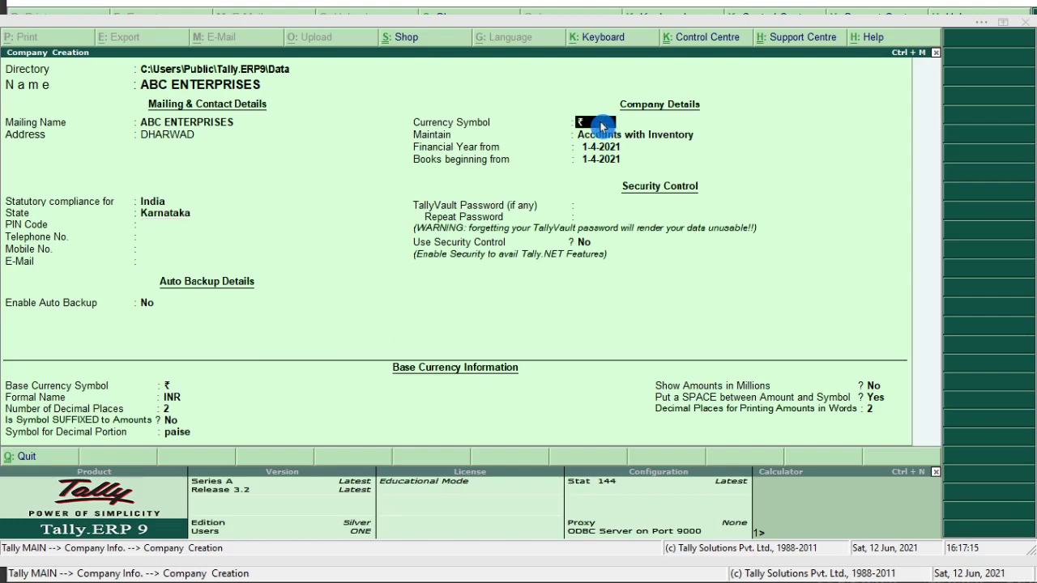
click(645, 140)
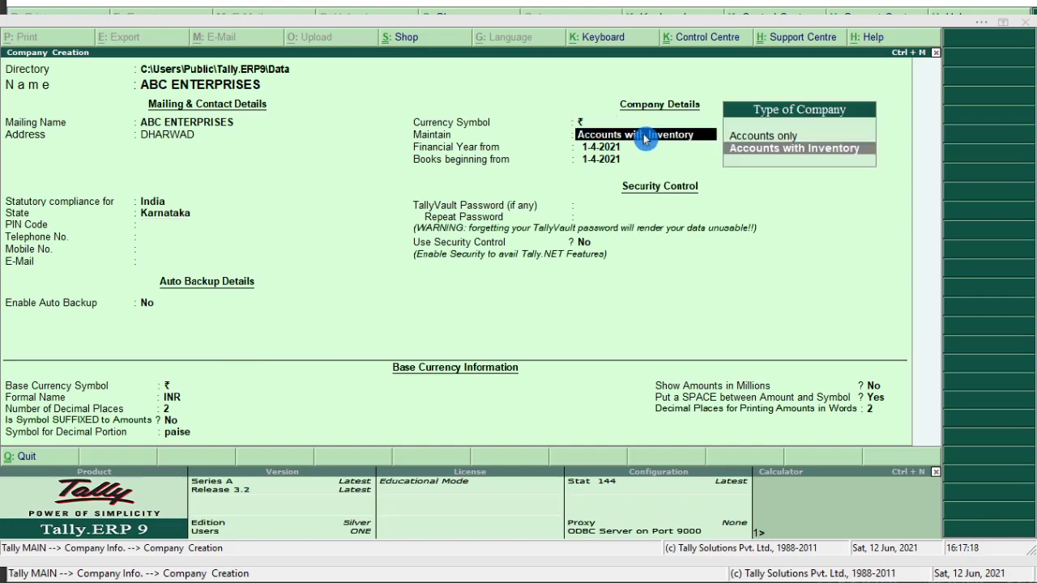
key(Up)
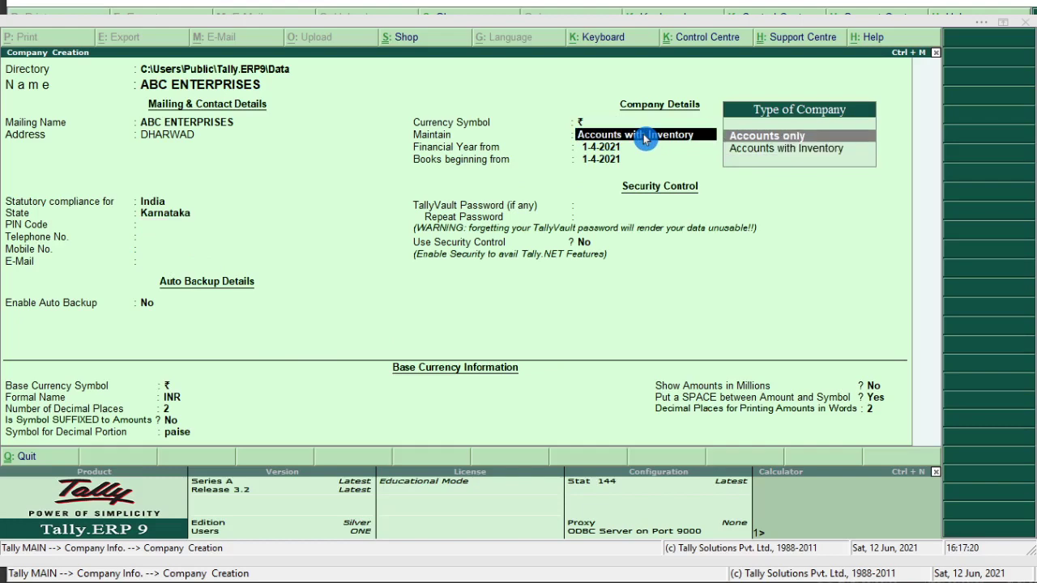
key(Return)
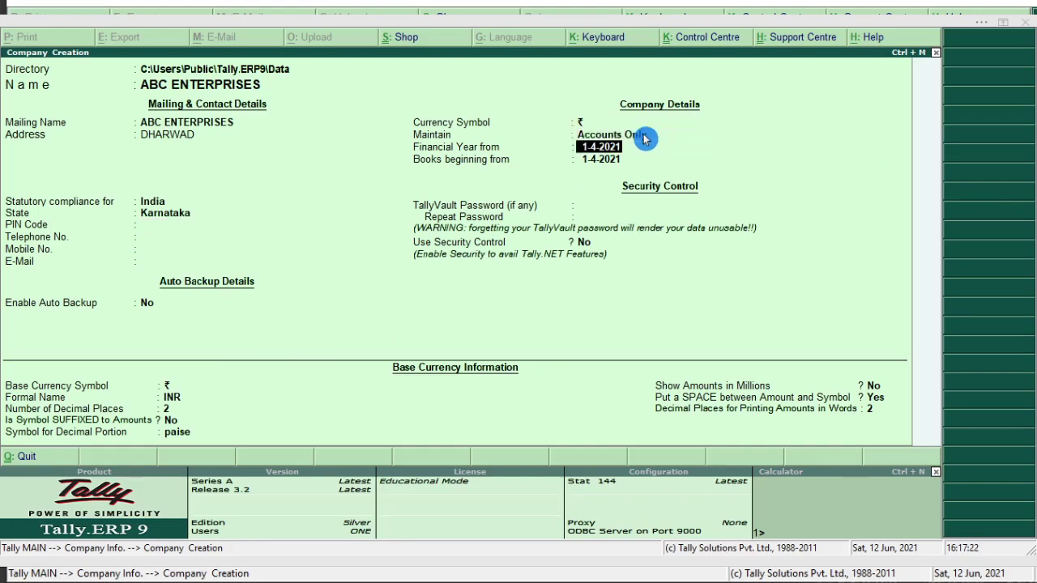
Set the financial year and books to begin from 1-4-2019, and save the new company.
key(Escape)
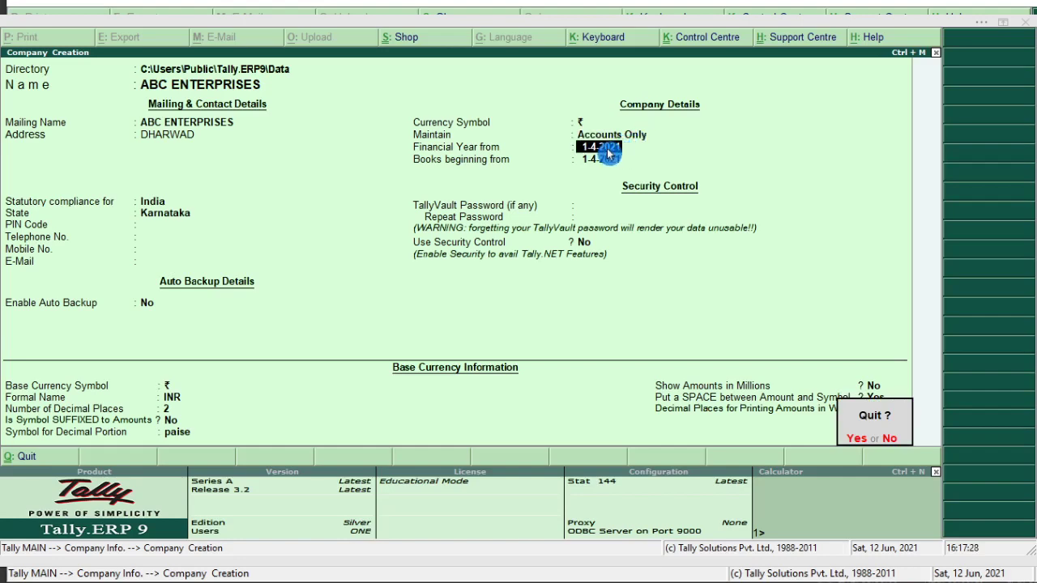
key(n)
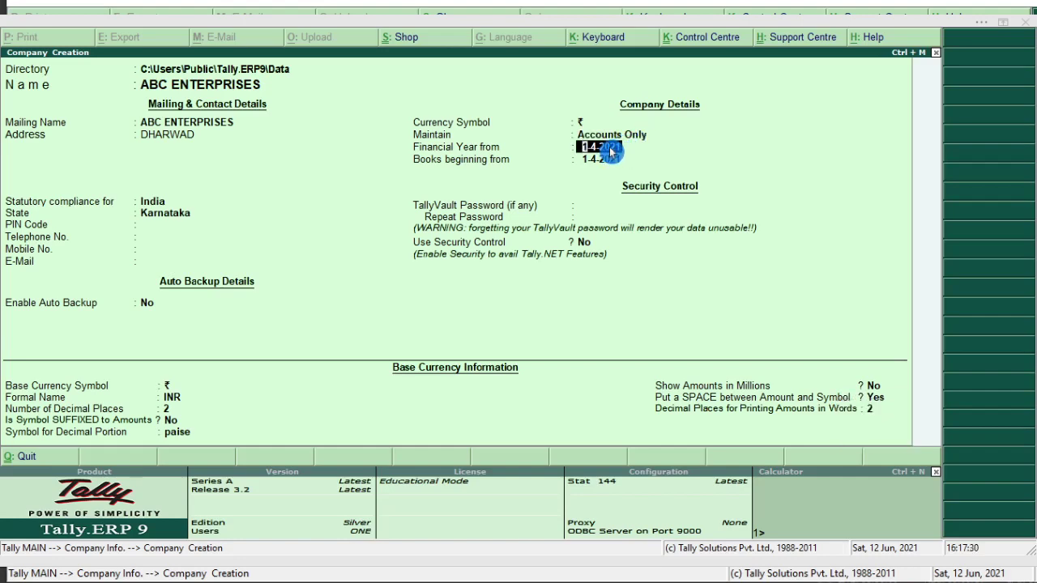
key(Return)
key(BackSpace)
text(19)
key(Return)
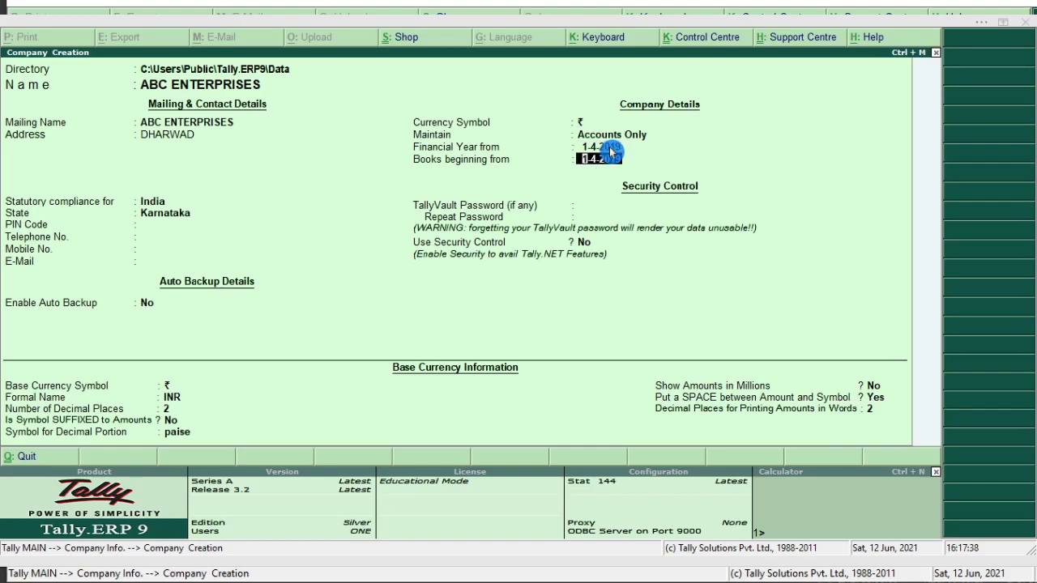
key(Return)
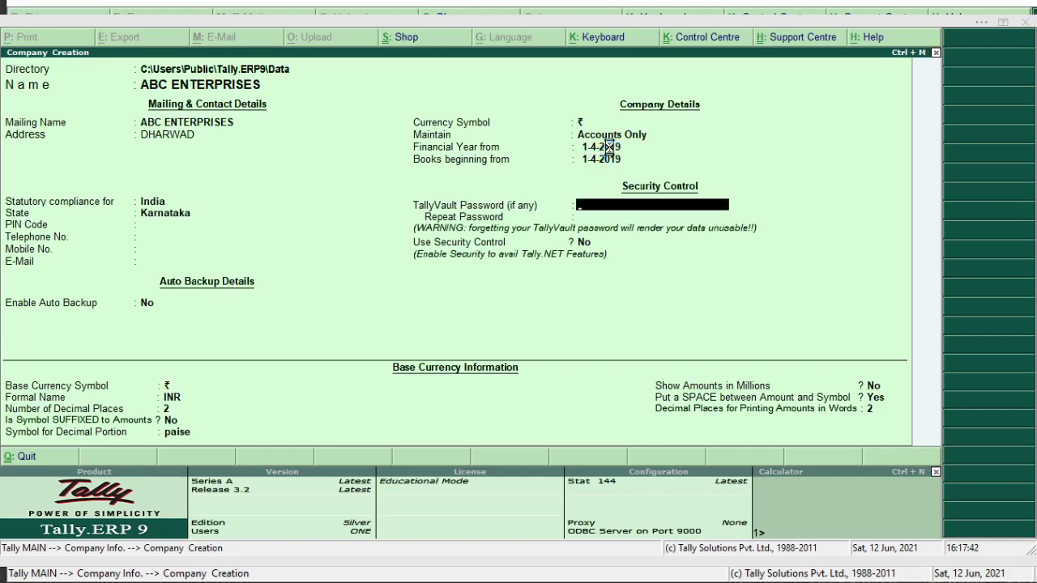
key(ctrl+a)
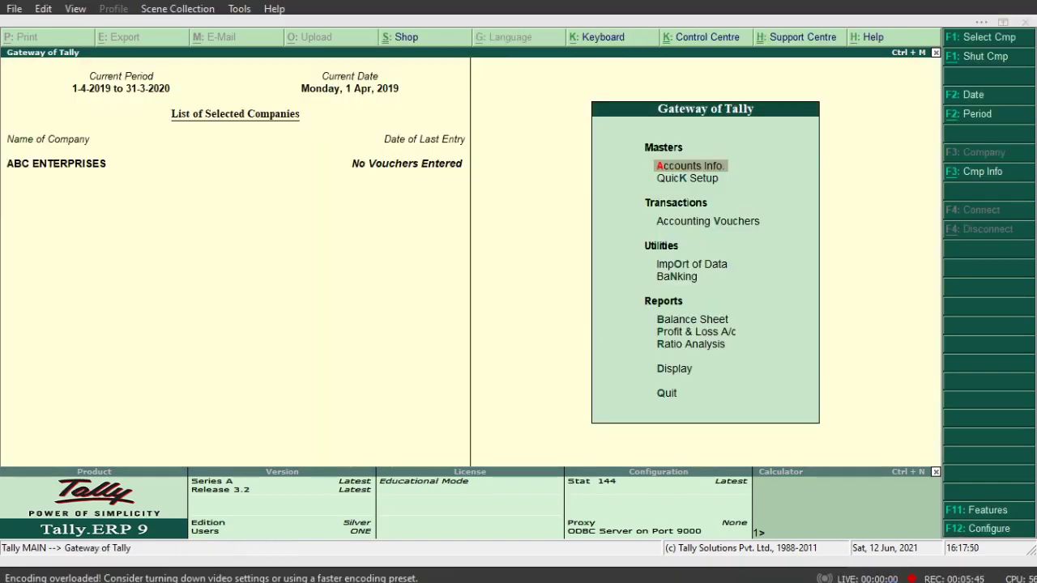
Consult the solution table in the document, then open single ledger creation in Tally.ERP 9.
key(alt+Tab)
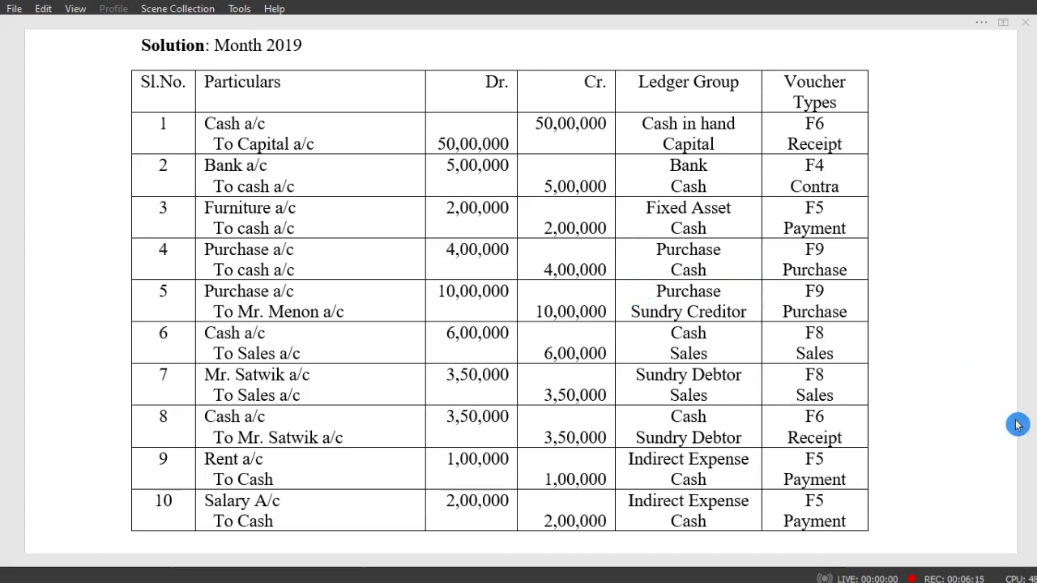
key(alt+Tab)
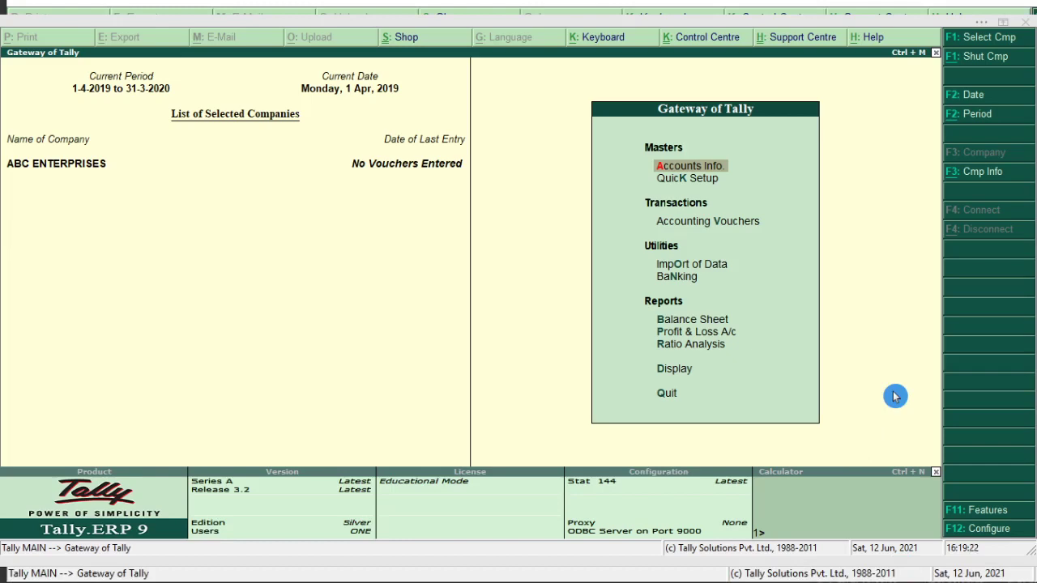
key(Return)
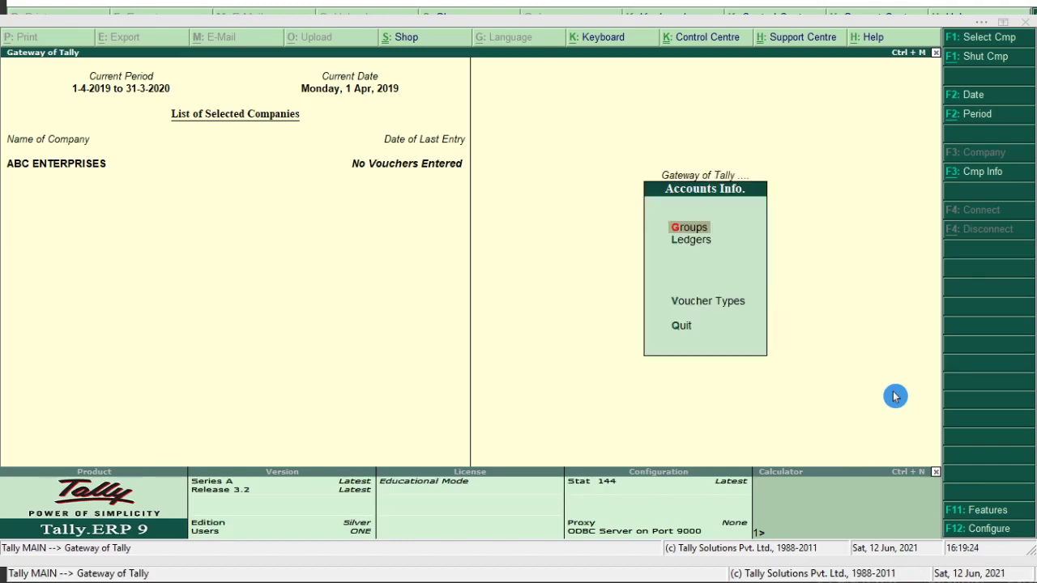
key(Down)
key(Return)
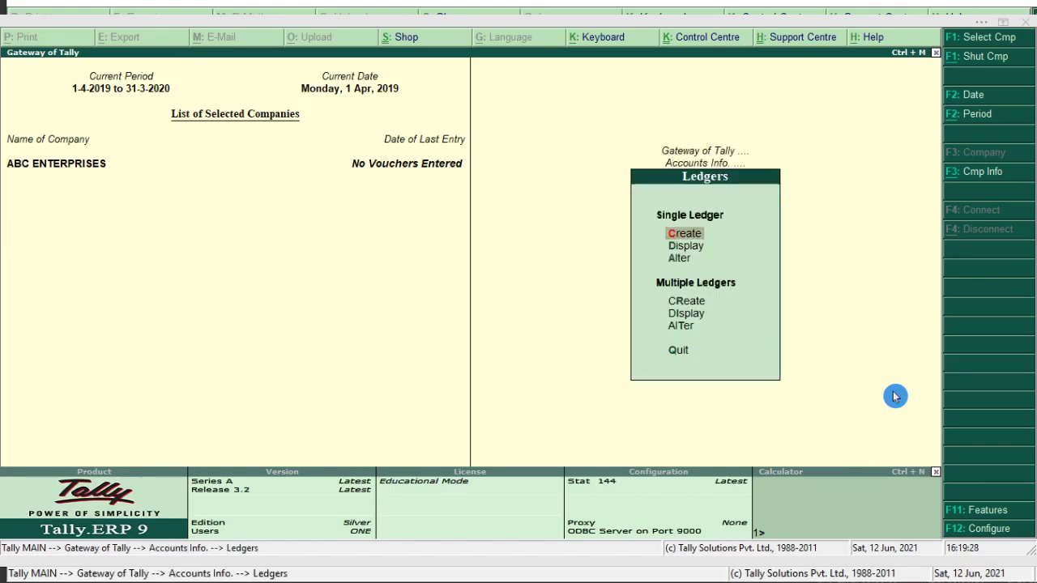
key(Return)
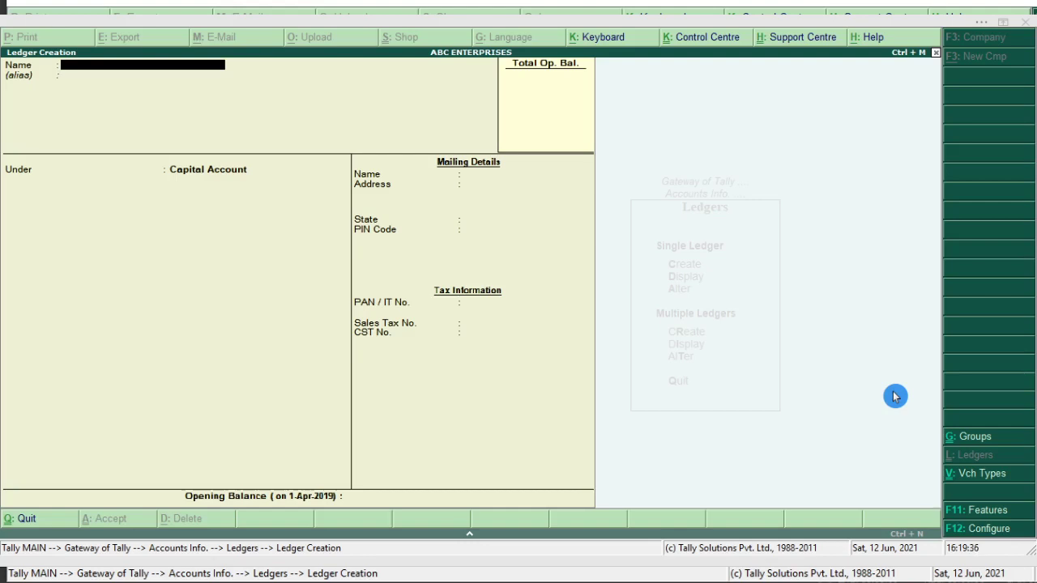
text(CAPIT)
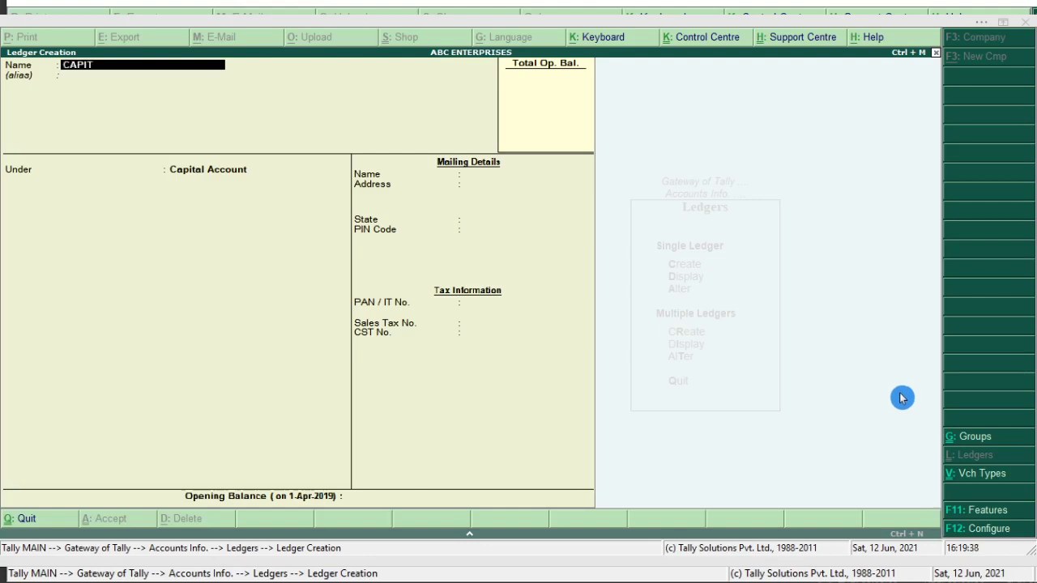
text(AL A.)
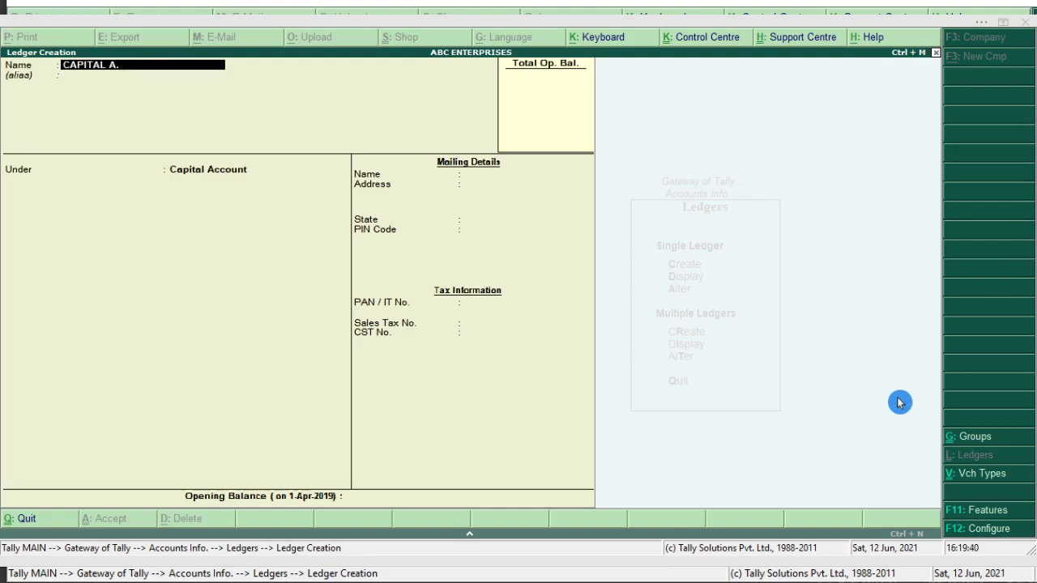
text(C)
key(BackSpace)
key(BackSpace)
key(BackSpace)
key(BackSpace)
key(BackSpace)
key(BackSpace)
key(BackSpace)
key(BackSpace)
key(BackSpace)
key(BackSpace)
key(BackSpace)
Name the ledger with the owner's name followed by CAPITAL, and place it under the Capital Account group.
text(YASHPAL CAPITAL)
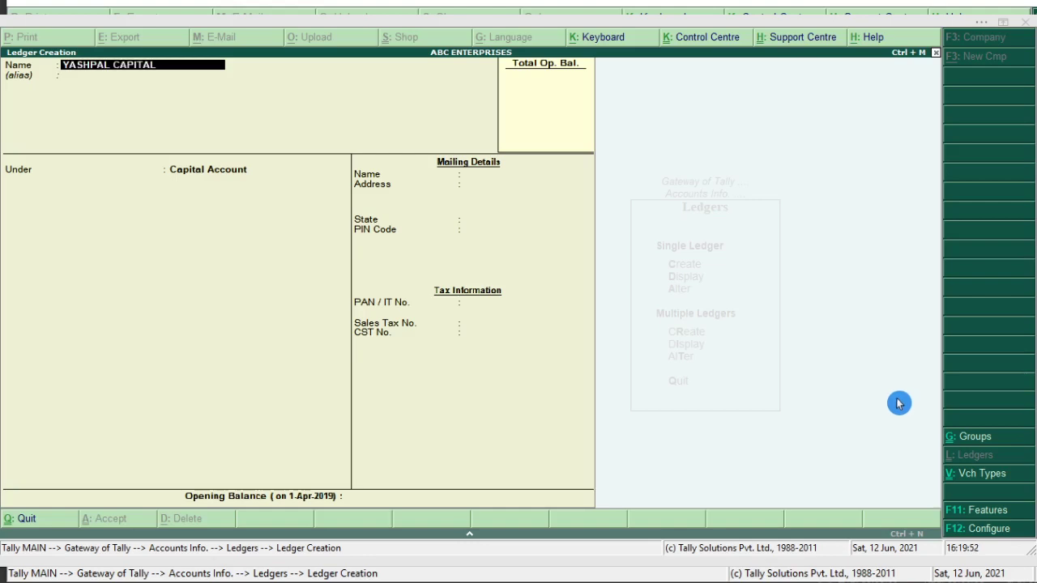
key(Return)
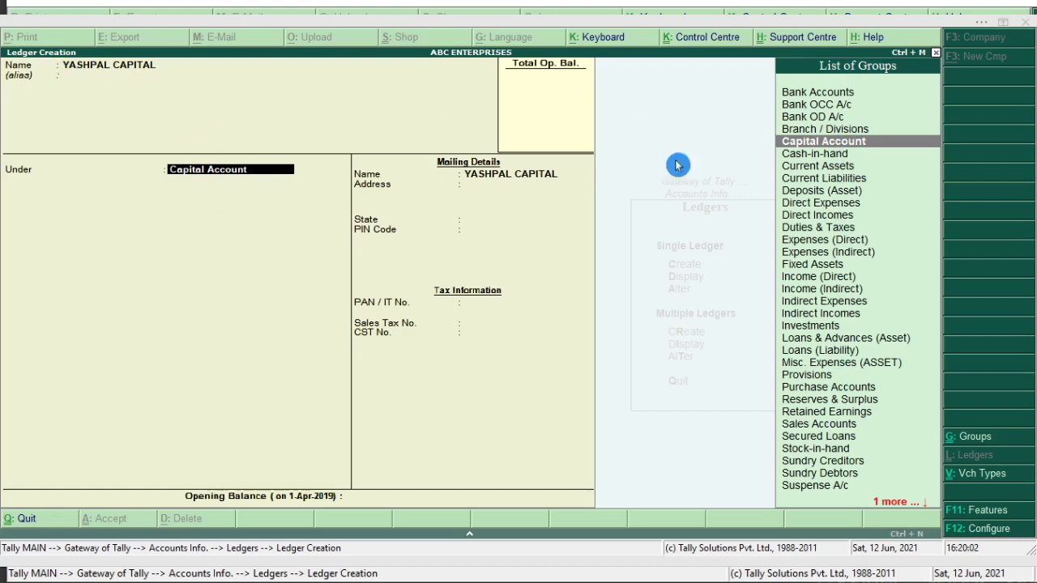
click(873, 142)
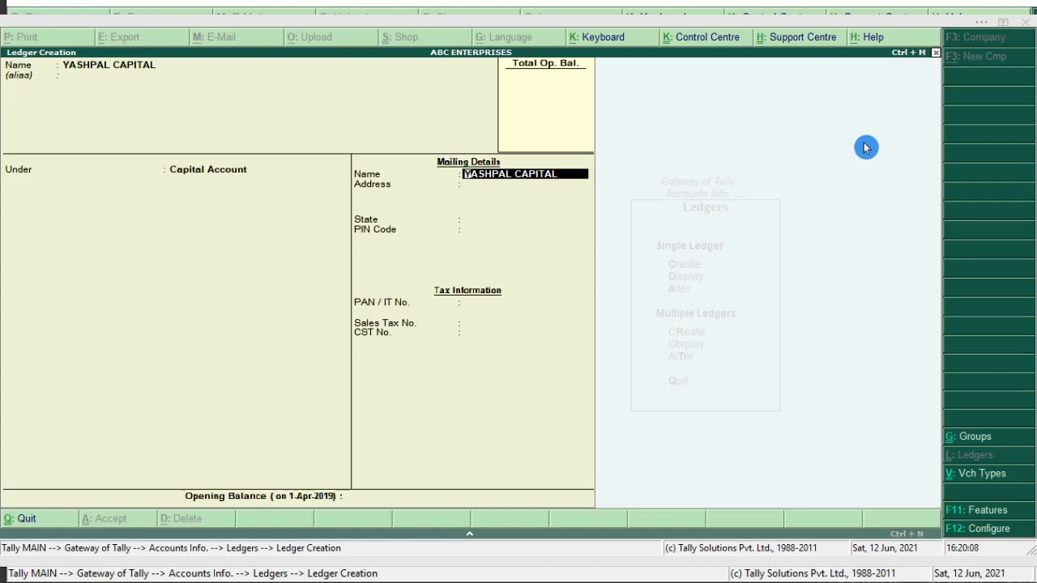
Save the owner's capital ledger and create a BANK ledger under the Bank Accounts group.
click(866, 147)
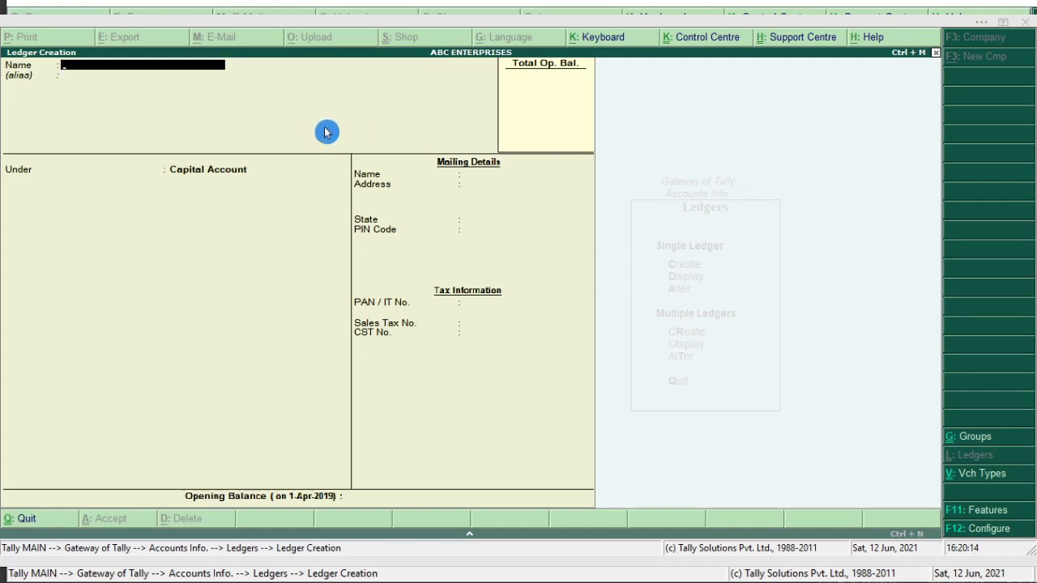
text(BANK)
key(Return)
key(Return)
text(B)
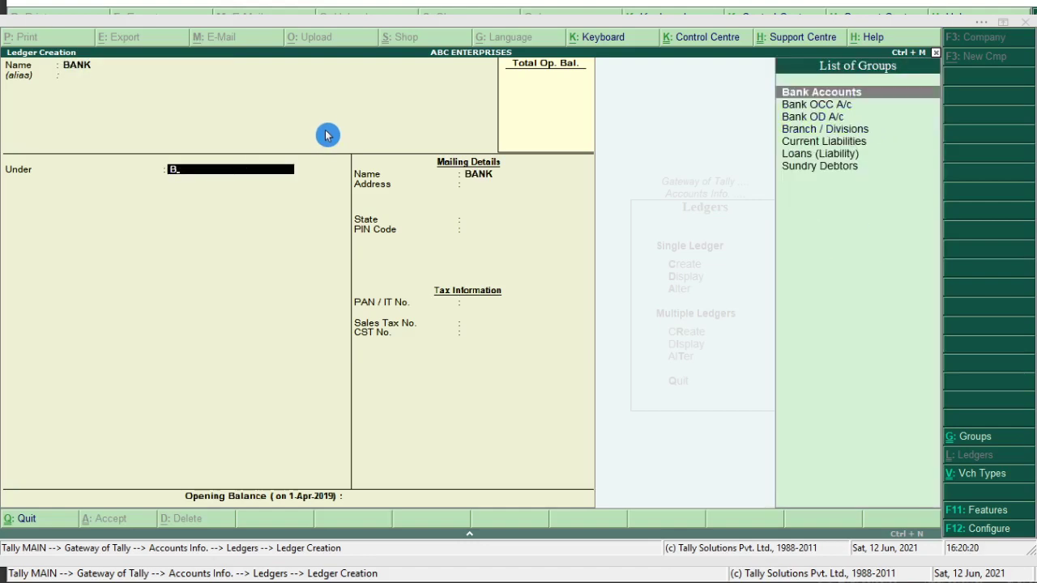
key(Return)
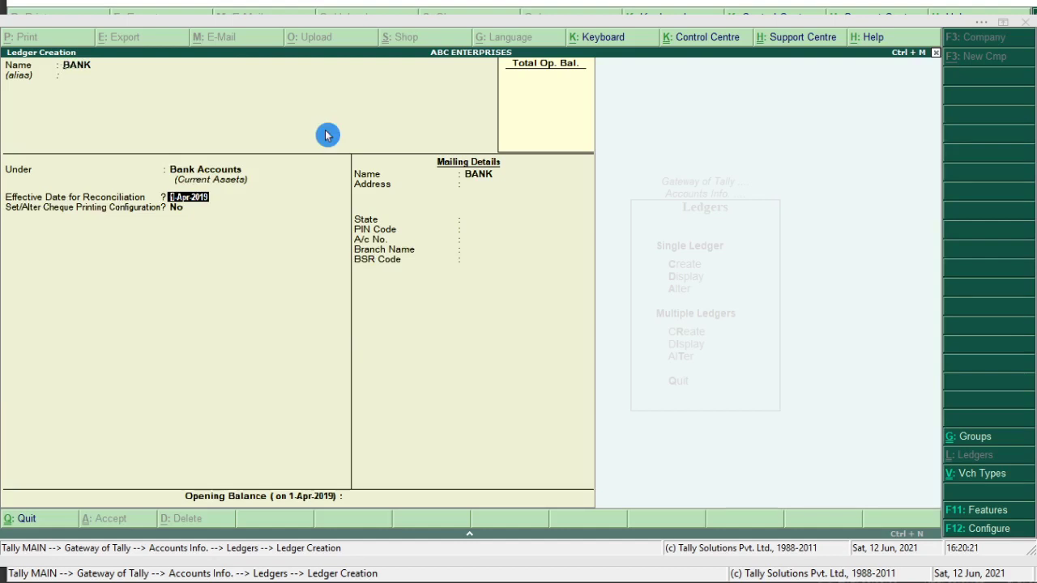
key(ctrl+a)
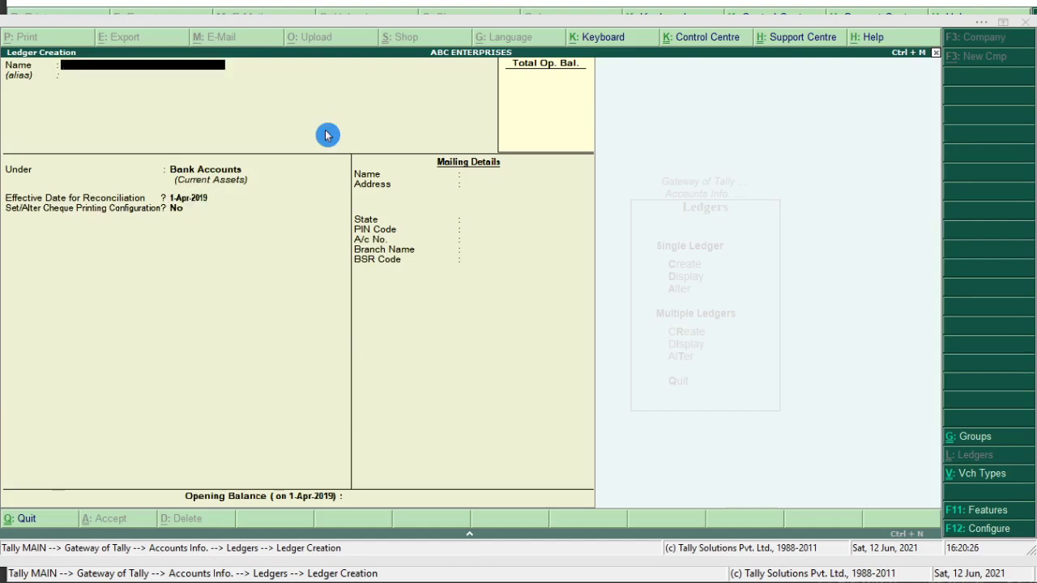
Create a ledger named FURNITURE under the Fixed Assets group, with no opening balance.
text(FURNITURE)
key(Return)
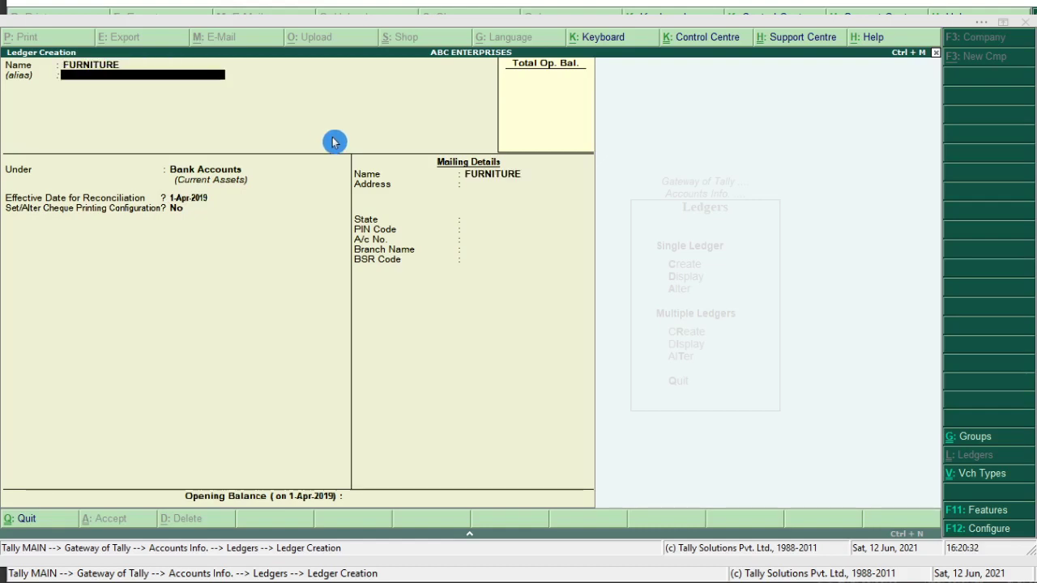
key(Return)
text(F)
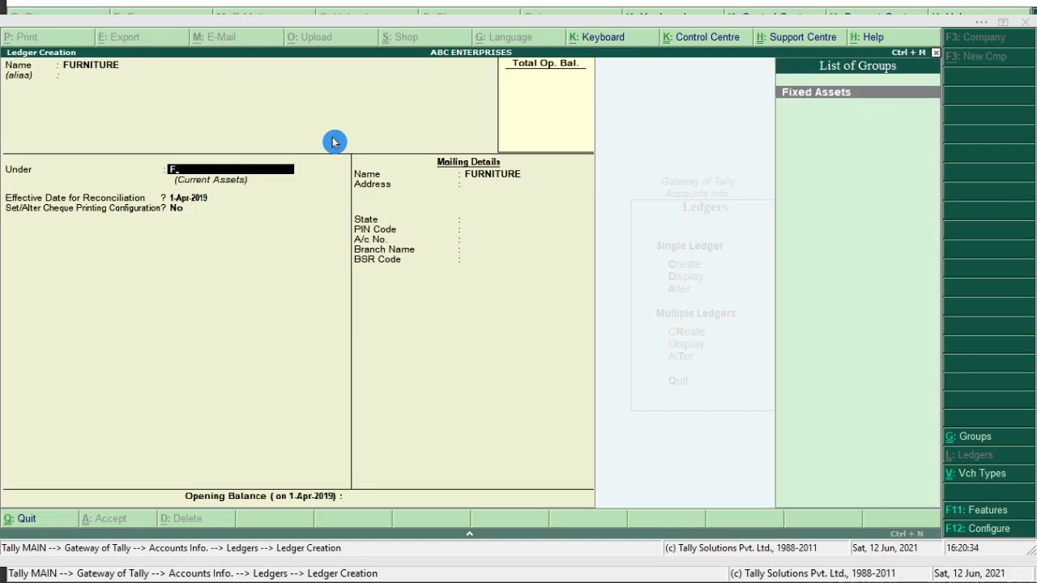
key(Return)
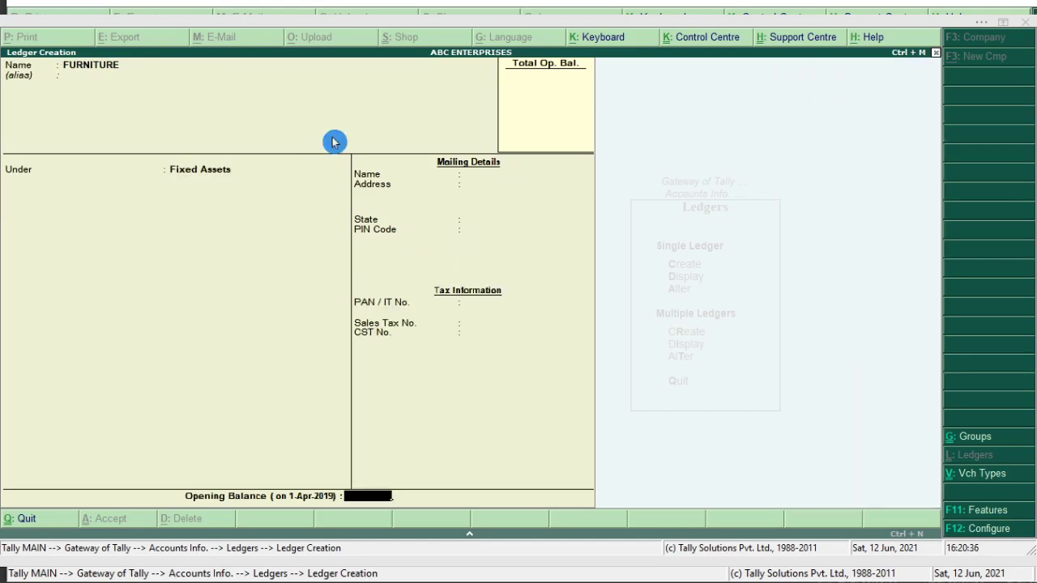
key(Return)
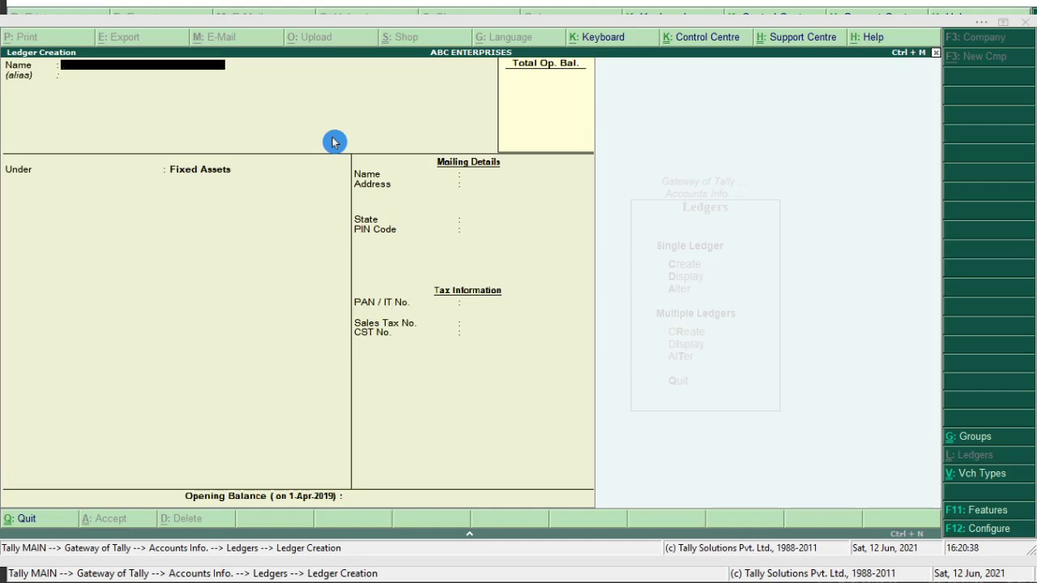
Create a ledger named PURCHASE under the Purchase Accounts group, with no opening balance.
text(PURCHASE)
key(Return)
key(Return)
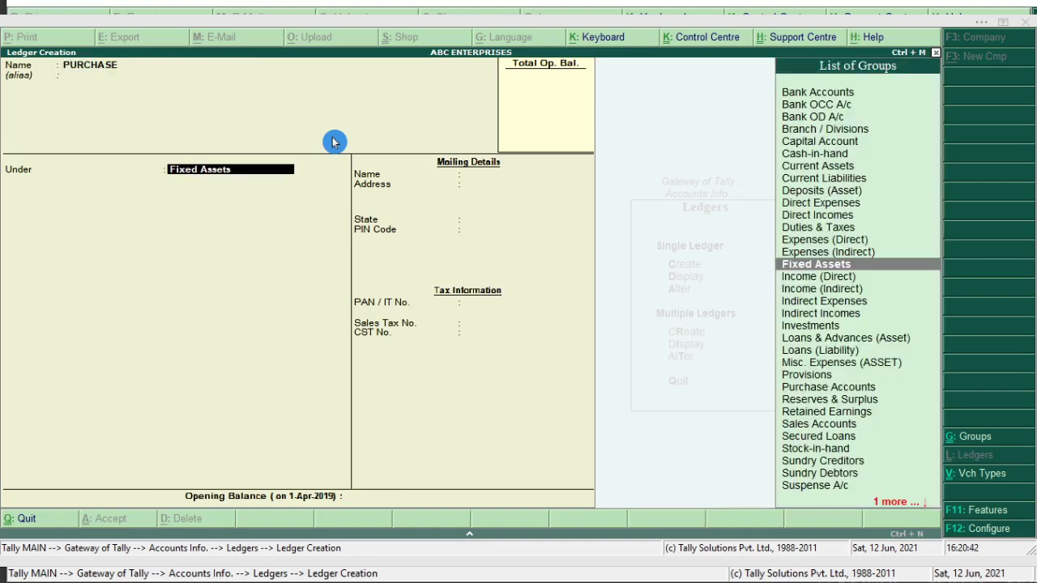
text(PU)
key(Return)
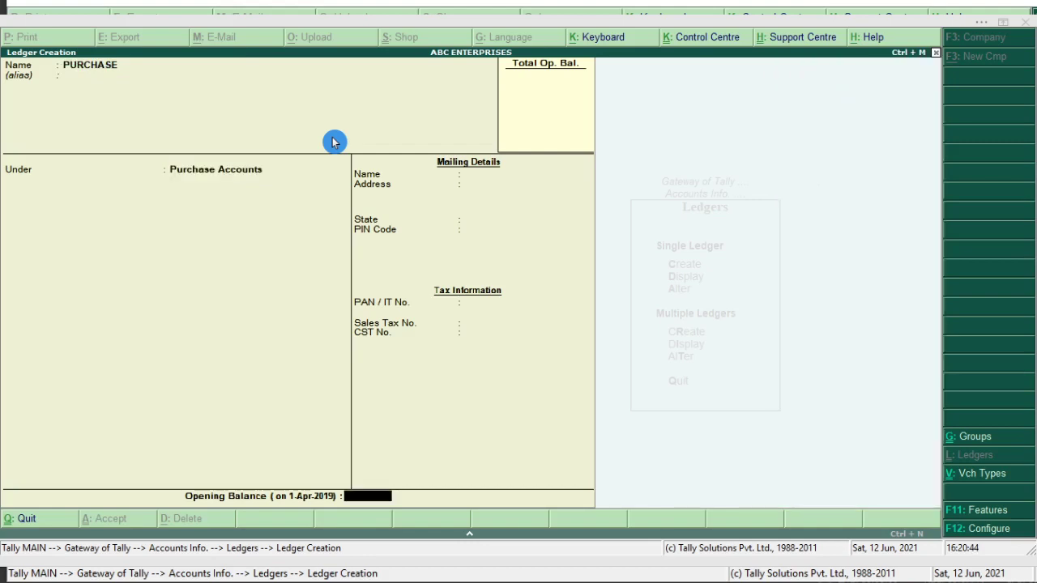
key(ctrl+a)
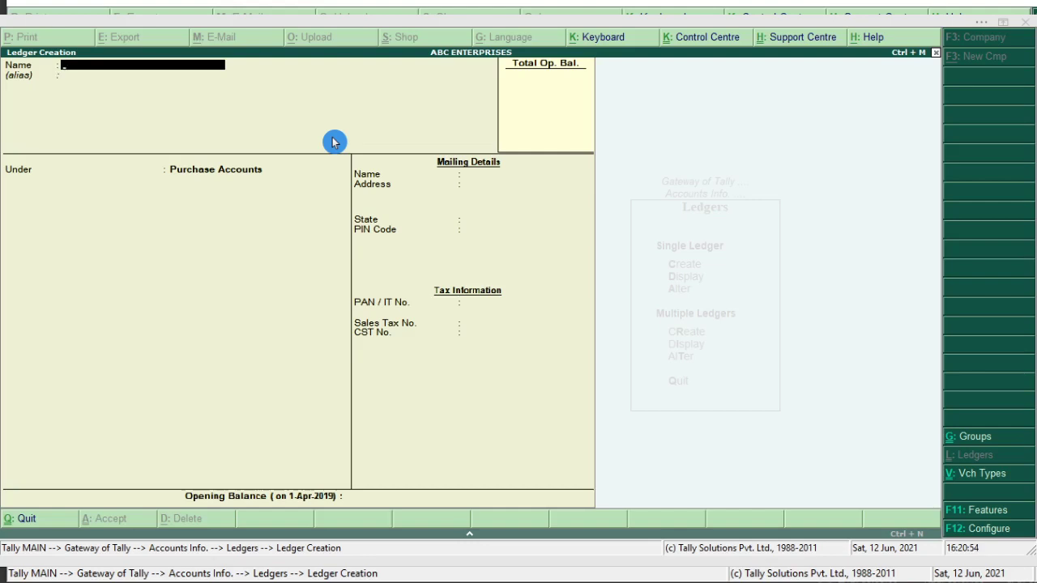
Create a ledger with the first customer's name under Sundry Debtors, without bill-by-bill balances.
text(MR. MENON)
key(Return)
text(S)
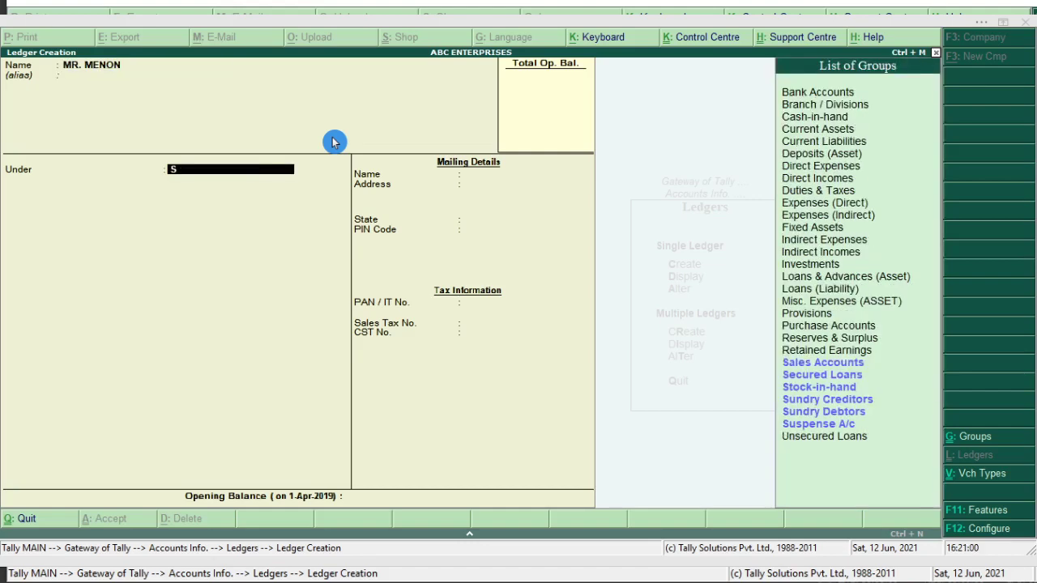
text(u)
key(Down)
key(Return)
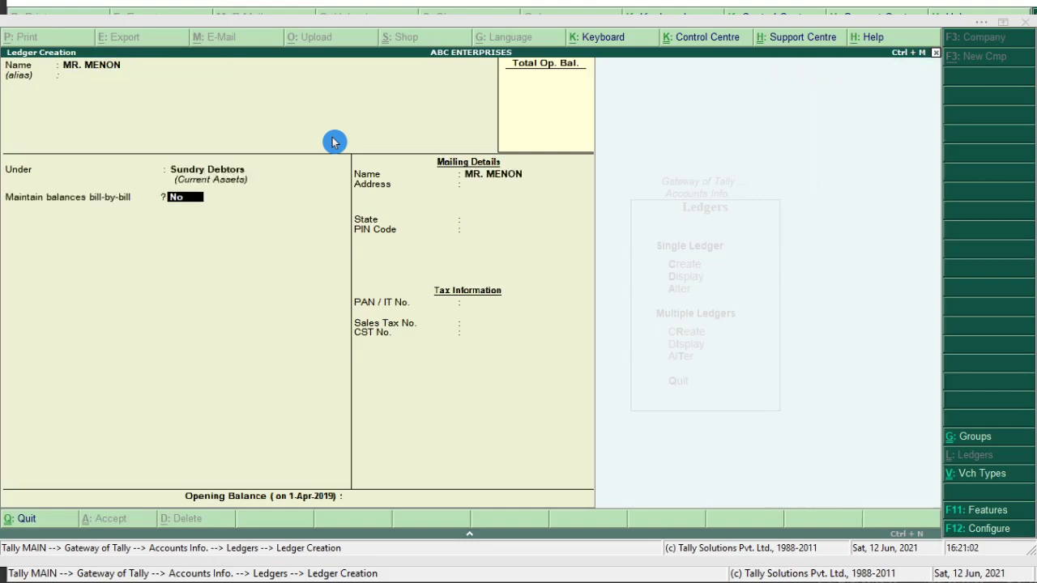
key(ctrl+a)
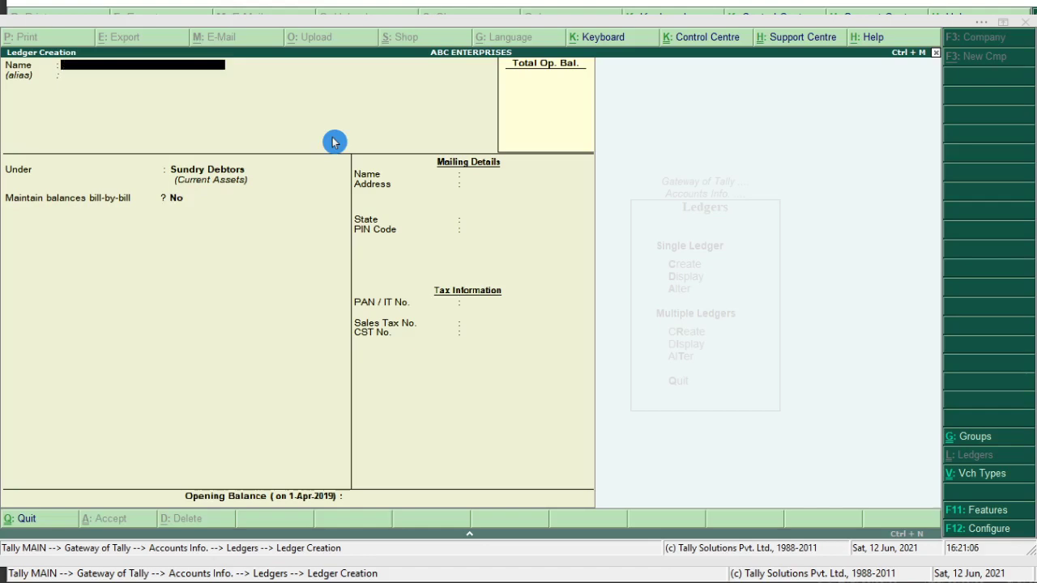
Create a ledger named SALES under the Sales Accounts group, with no opening balance.
text(SALES)
key(Return)
key(Return)
text(SALES)
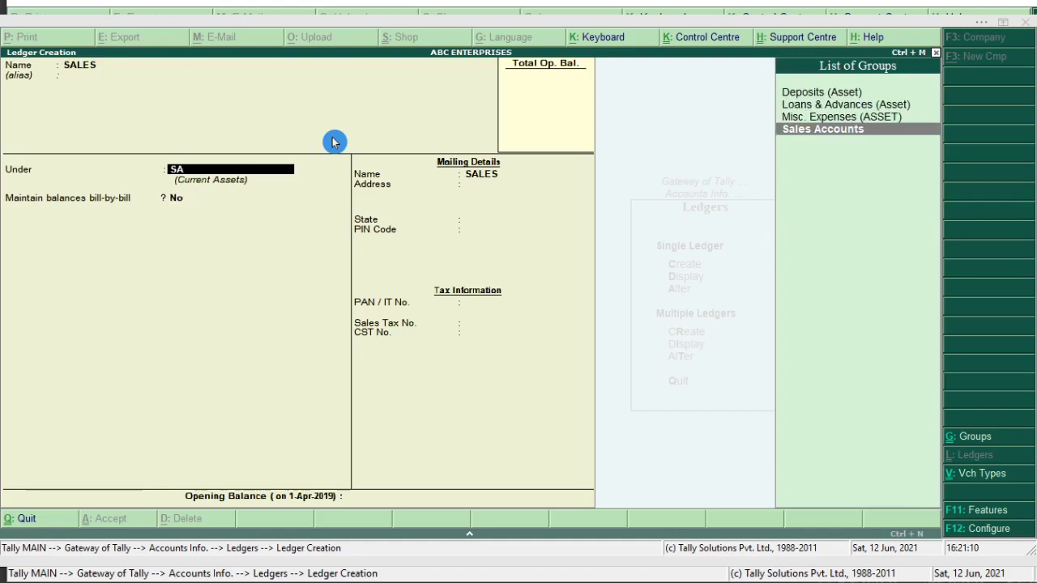
key(Return)
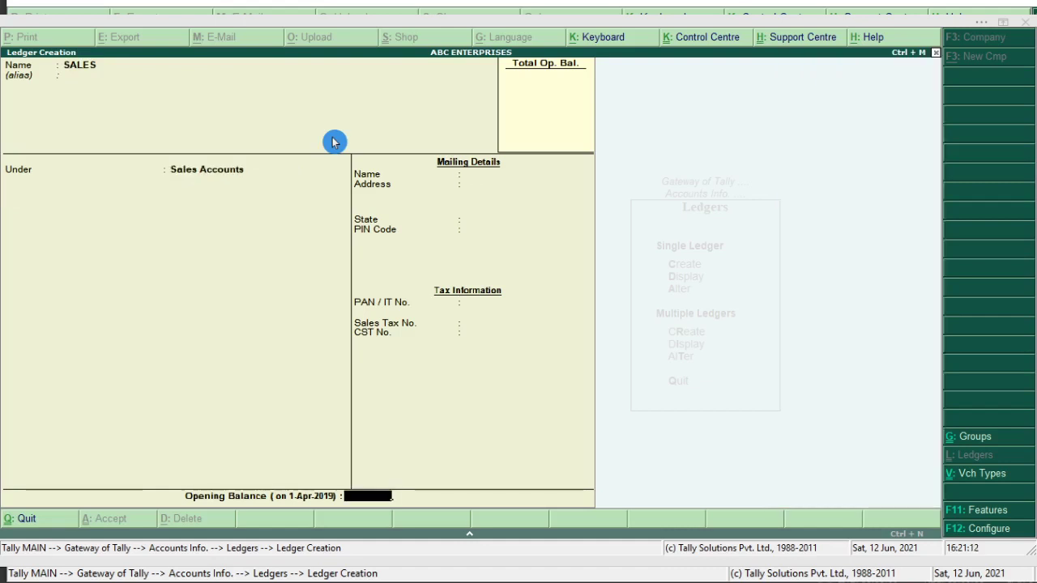
key(ctrl+a)
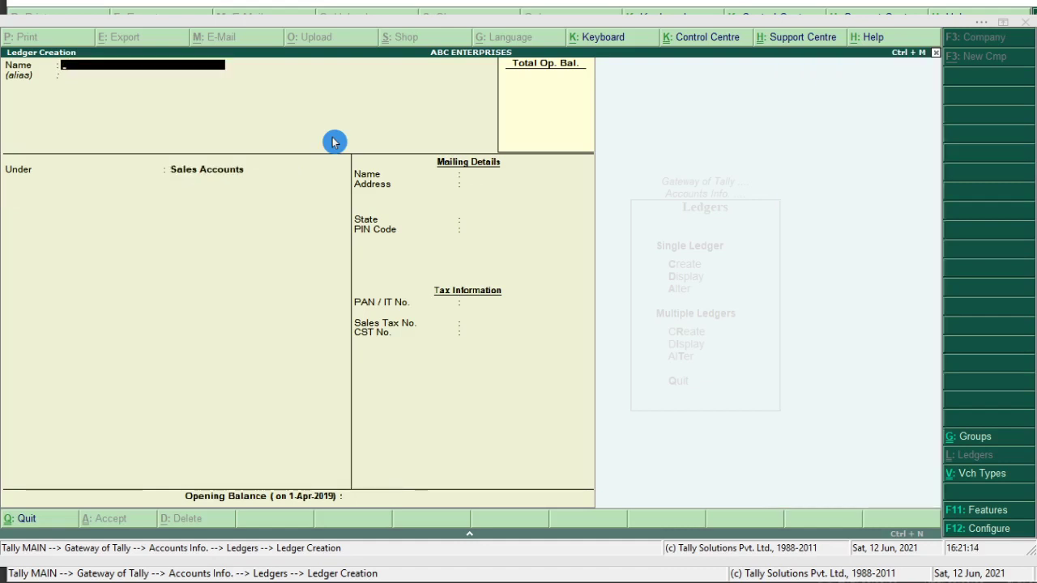
Create a ledger with the second customer's name under Sundry Debtors, without bill-by-bill balances.
text(MR. SAR)
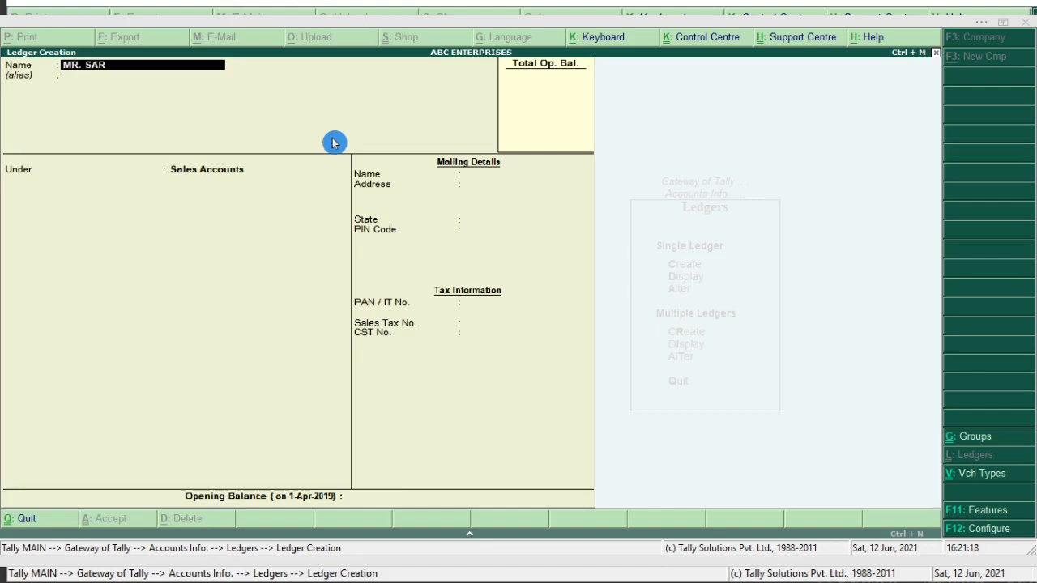
key(BackSpace)
text(TWIK)
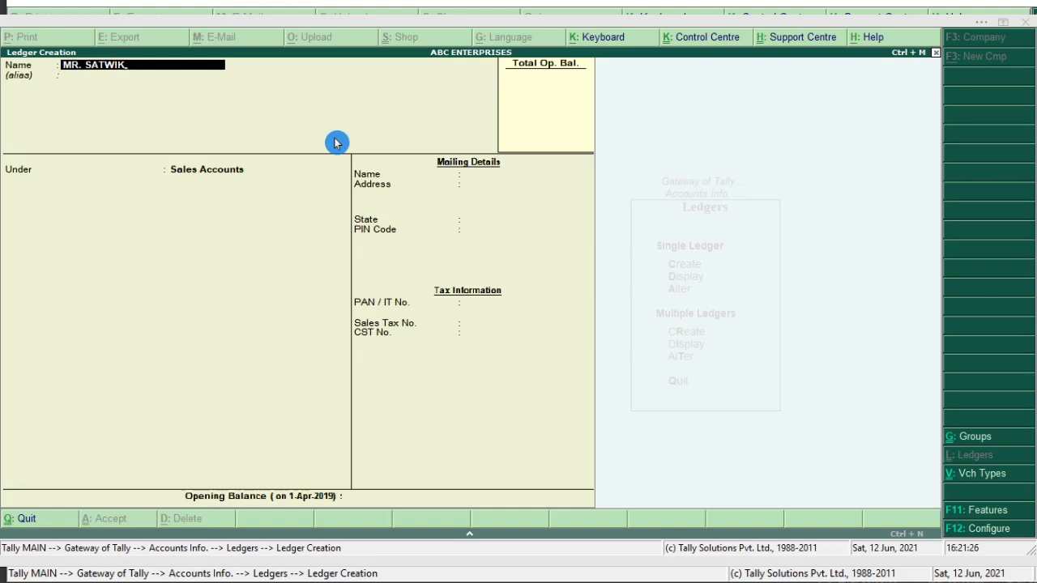
key(Return)
text(S)
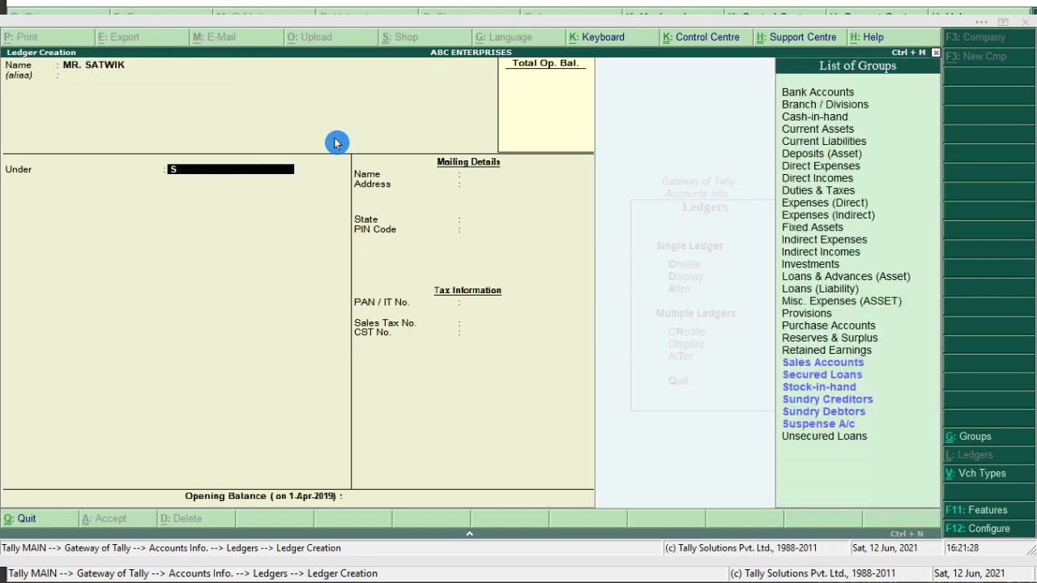
key(Down)
key(Down)
key(Down)
key(Down)
key(Return)
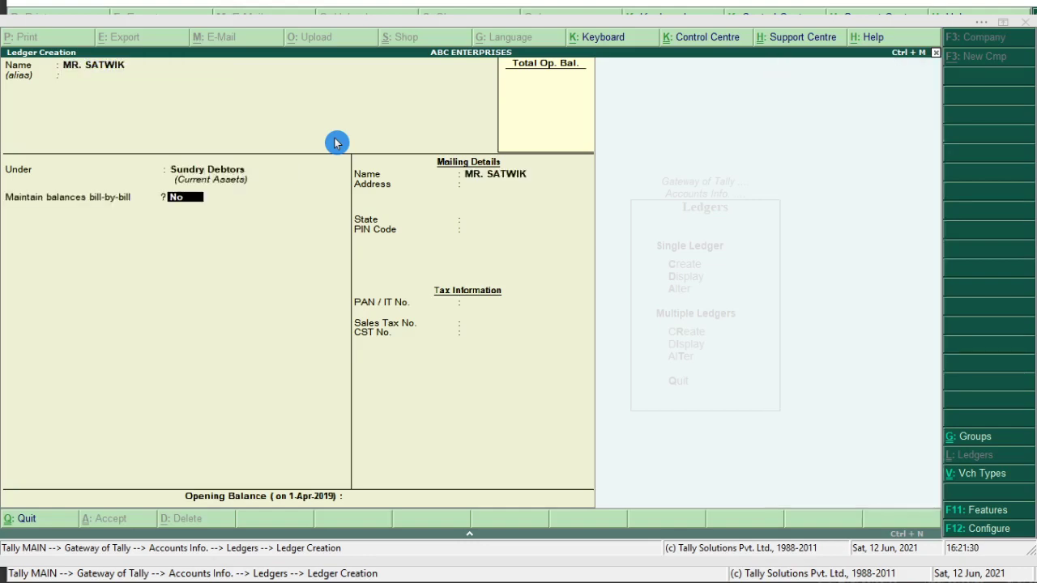
key(ctrl+a)
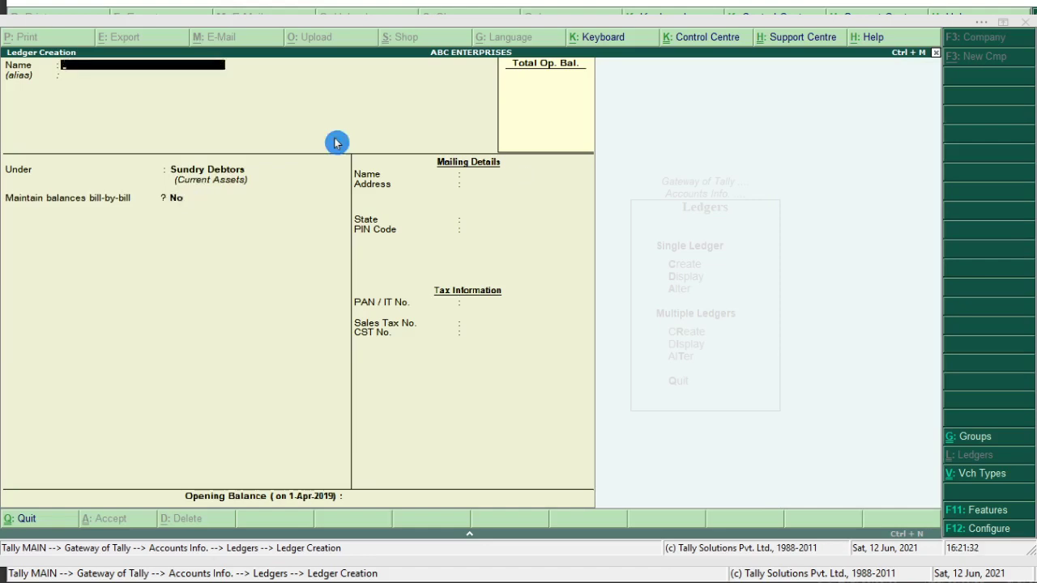
Create a ledger named RENT A/C under the Indirect Expenses group, with no opening balance.
text(RENT A/C)
key(Return)
key(Return)
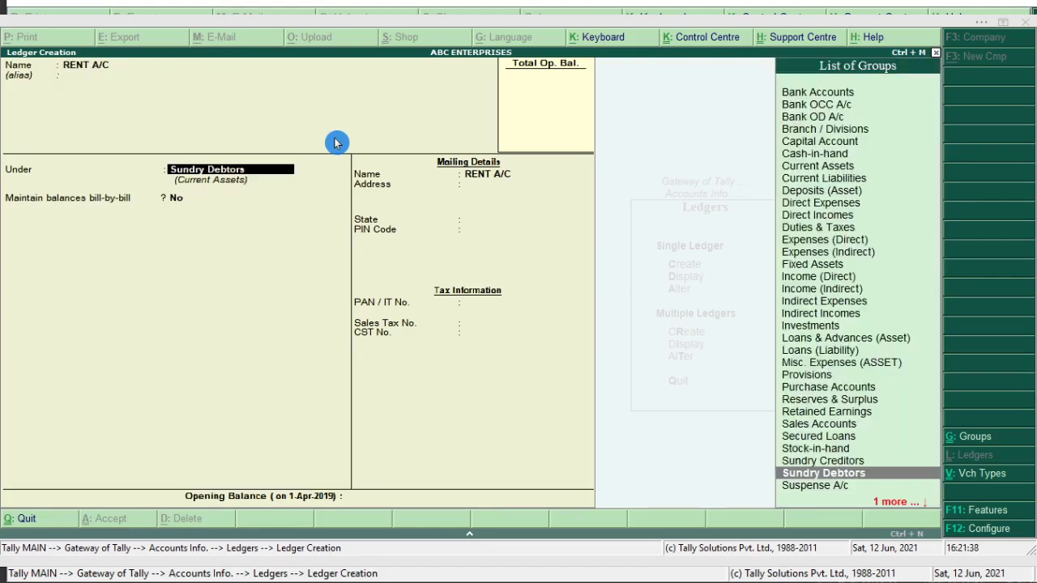
text(INDI)
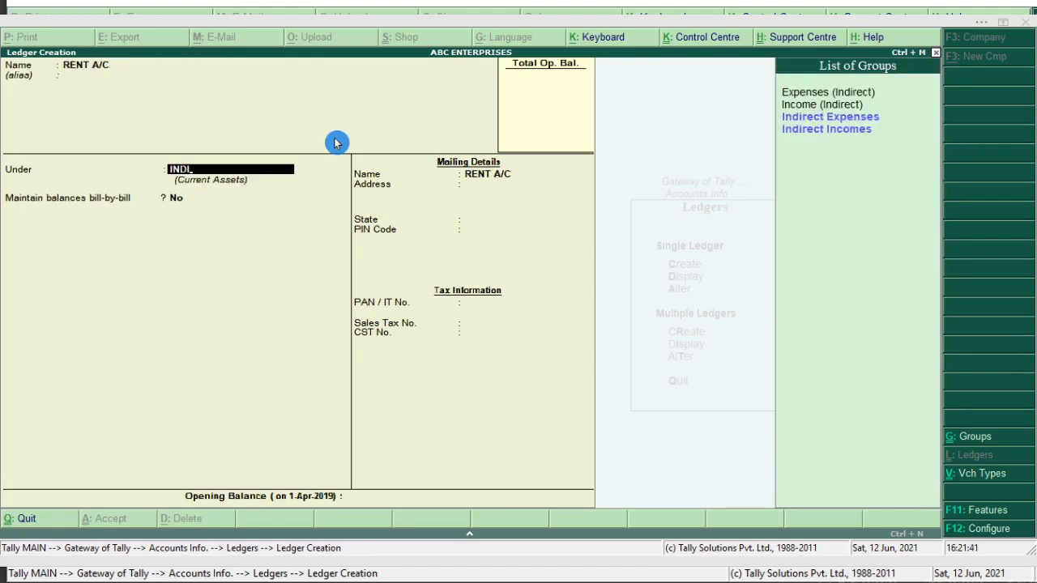
key(Down)
key(Return)
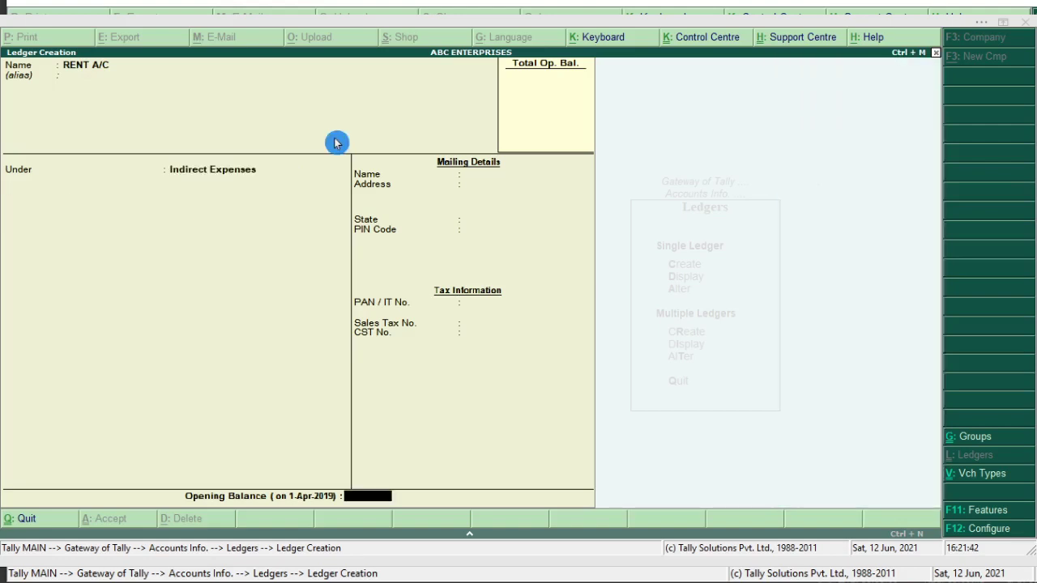
key(Up)
key(Up)
key(Up)
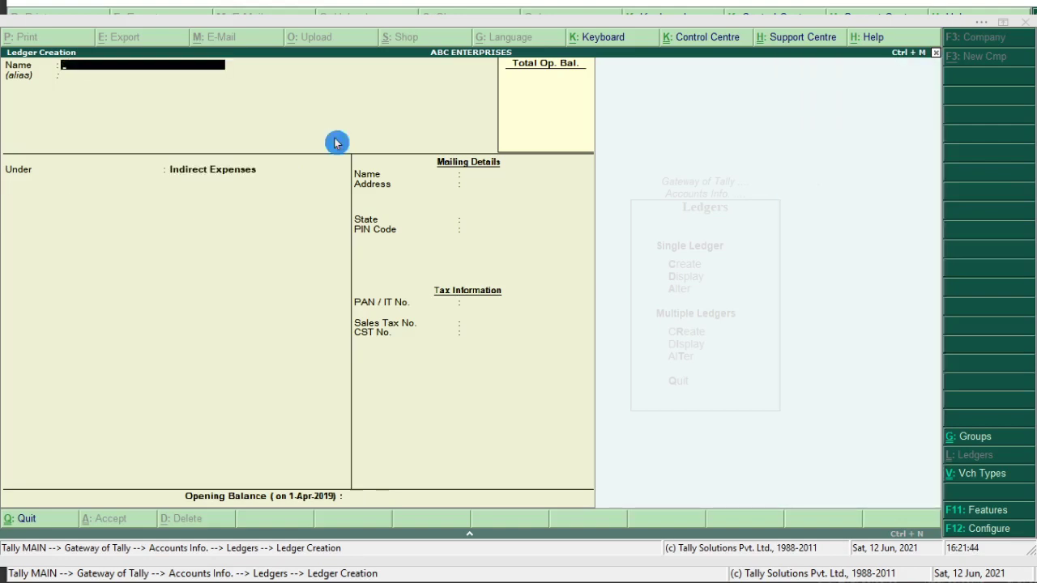
Create a ledger named SALARY A/C under the Indirect Expenses group and leave ledger creation.
text(SALARY A/C)
key(Return)
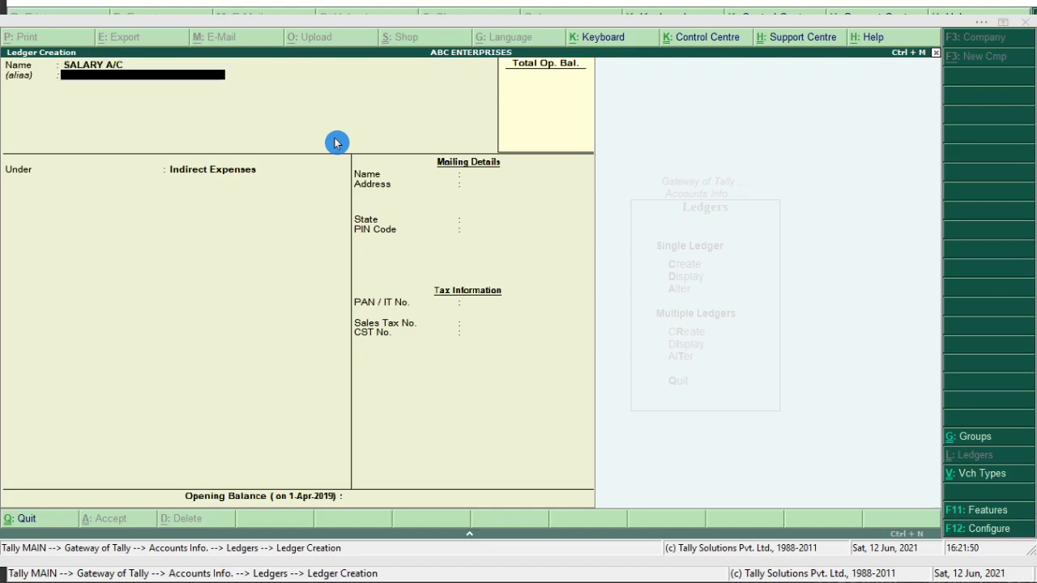
key(Return)
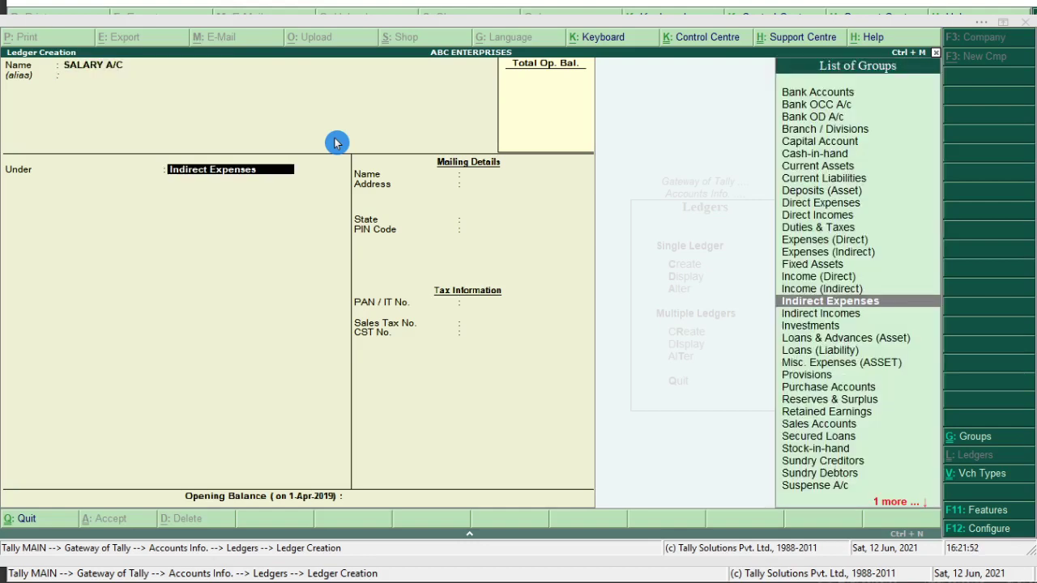
key(Return)
key(Escape)
key(Escape)
key(Escape)
key(Escape)
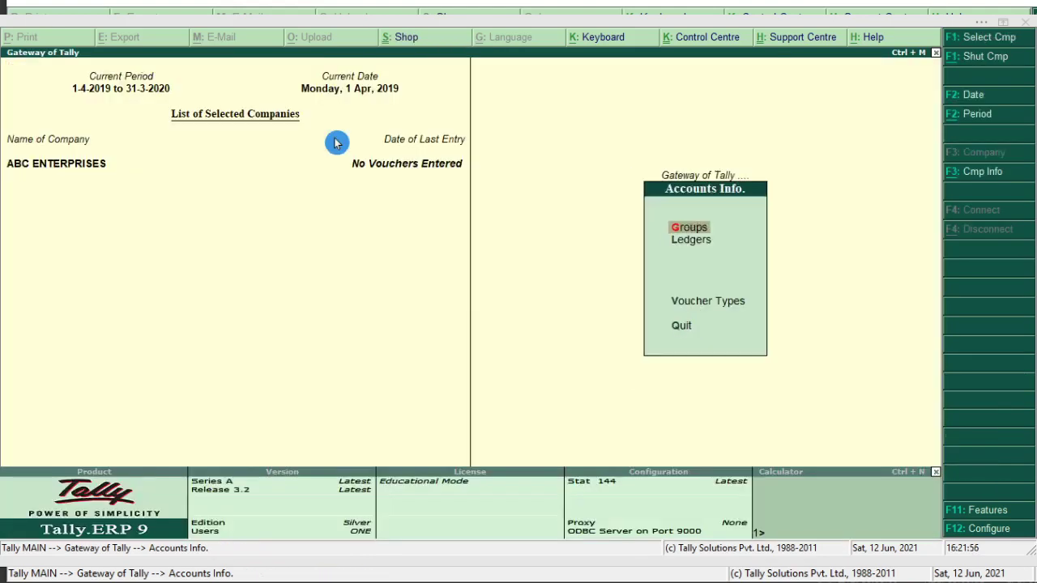
Check the list of the company's ledgers in single ledger display, and return to the Gateway of Tally.
key(Down)
key(Return)
key(Down)
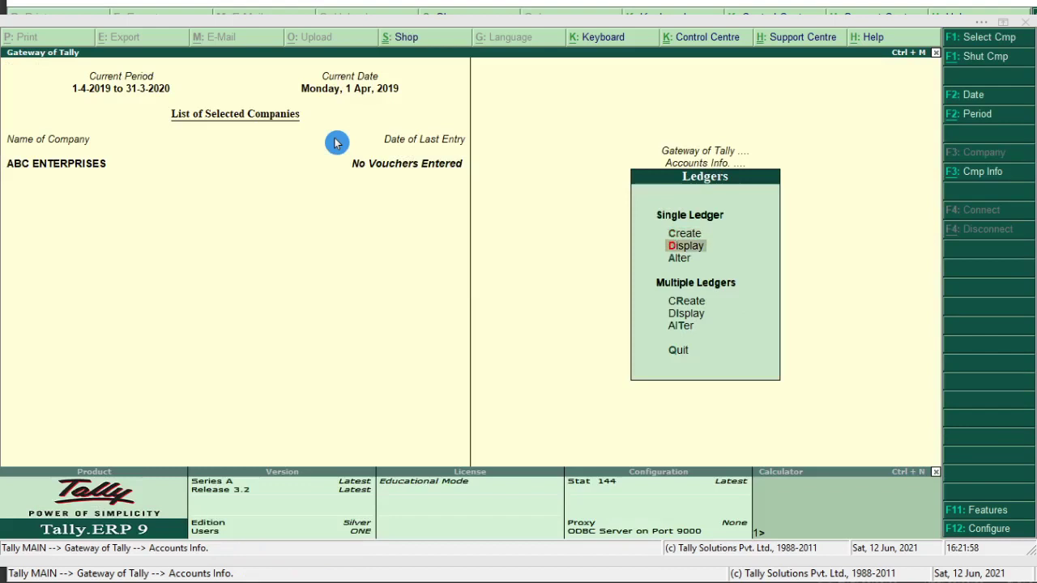
key(Return)
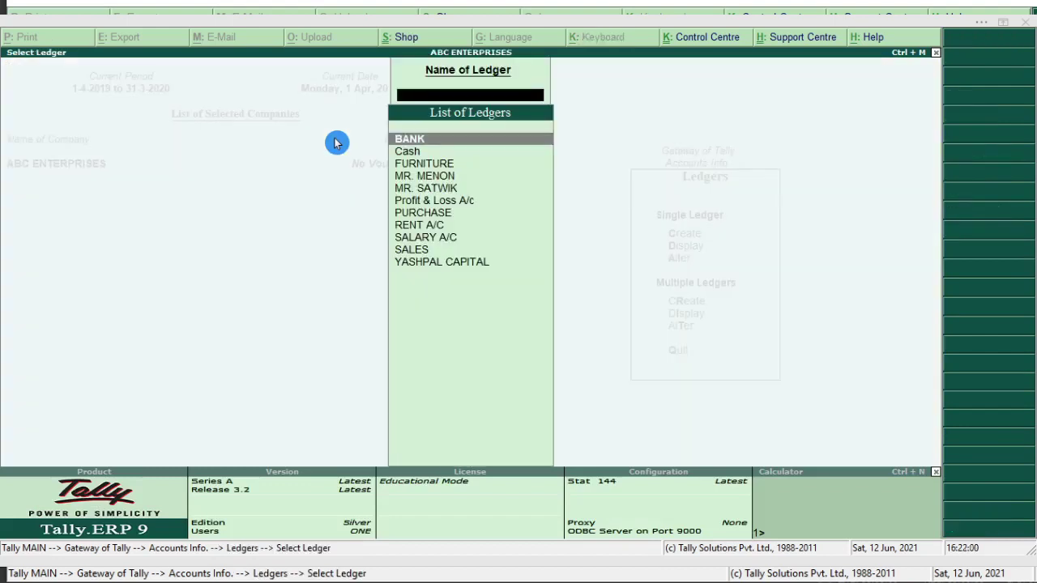
key(Escape)
key(Escape)
key(Escape)
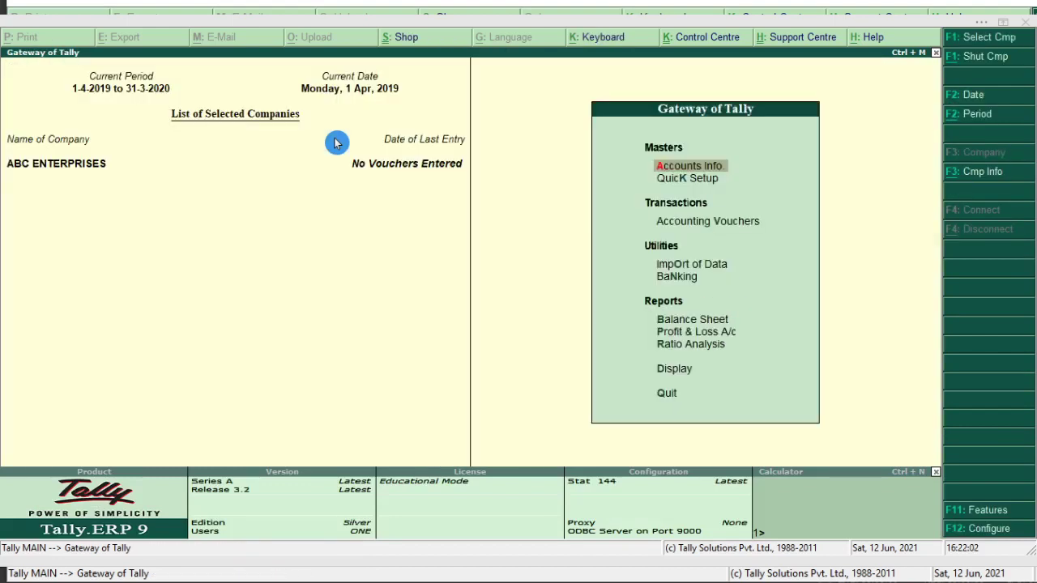
Open accounting voucher creation for ABC ENTERPRISES from the Gateway of Tally.
click(690, 221)
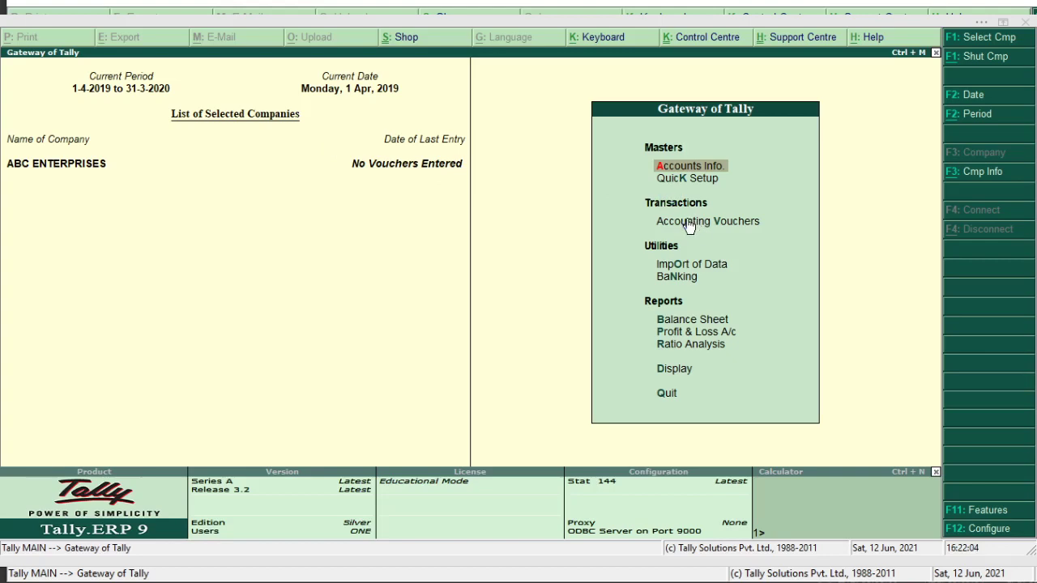
click(689, 228)
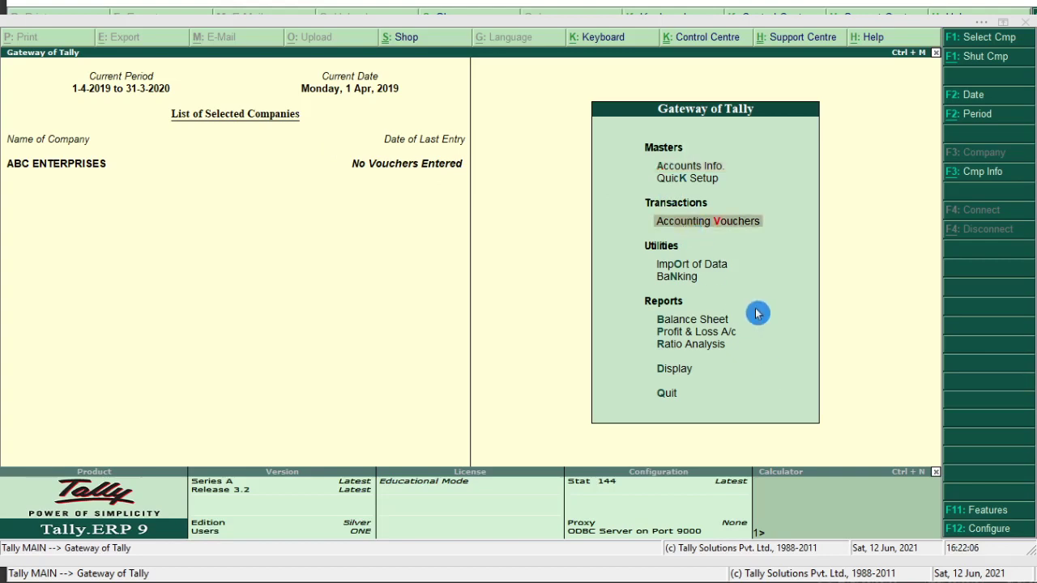
key(Return)
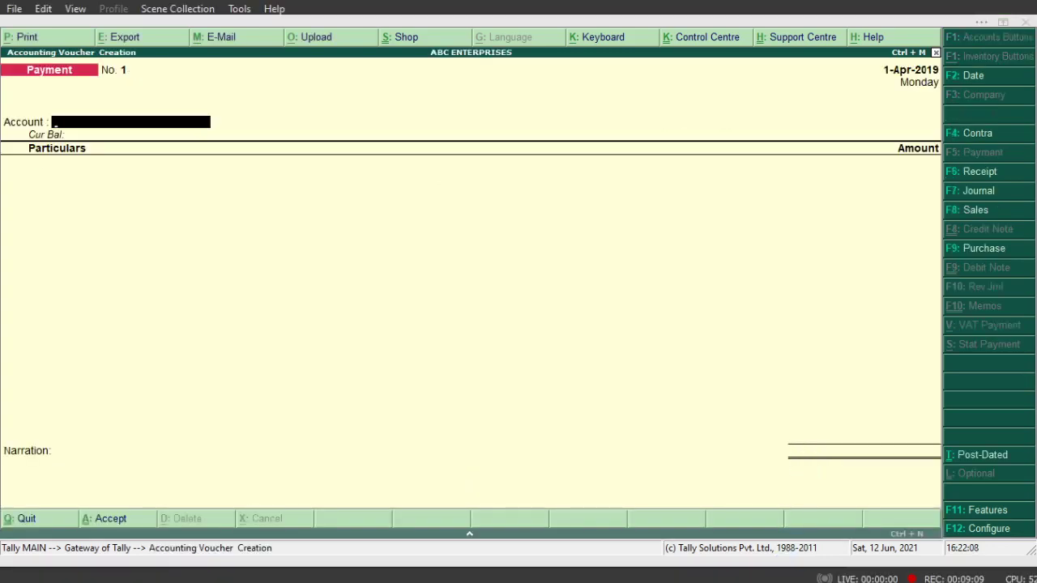
Reopen accounting voucher creation and start a receipt voucher crediting the owner's capital ledger with 50,00,000.
key(Escape)
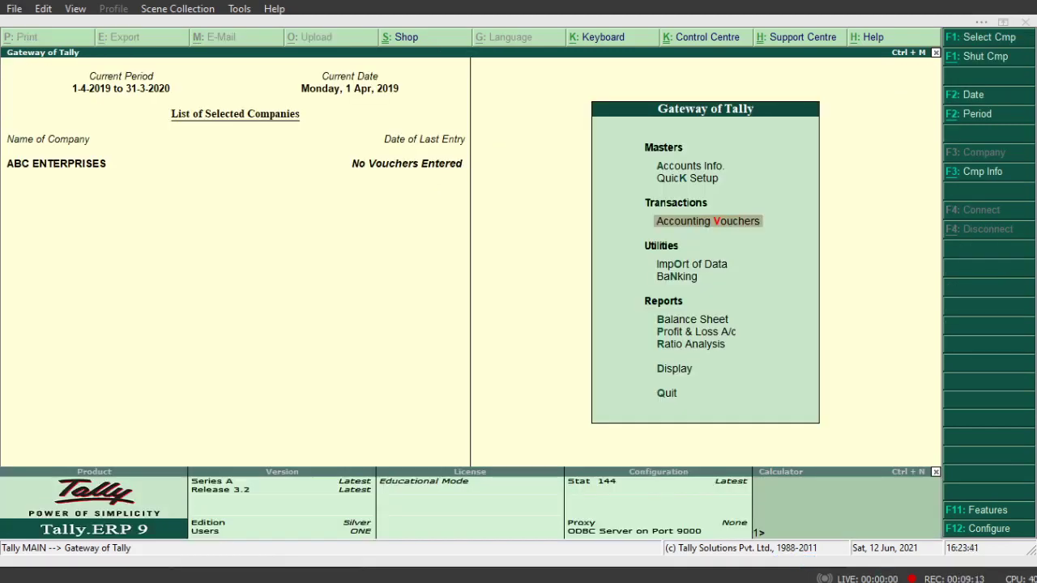
click(687, 240)
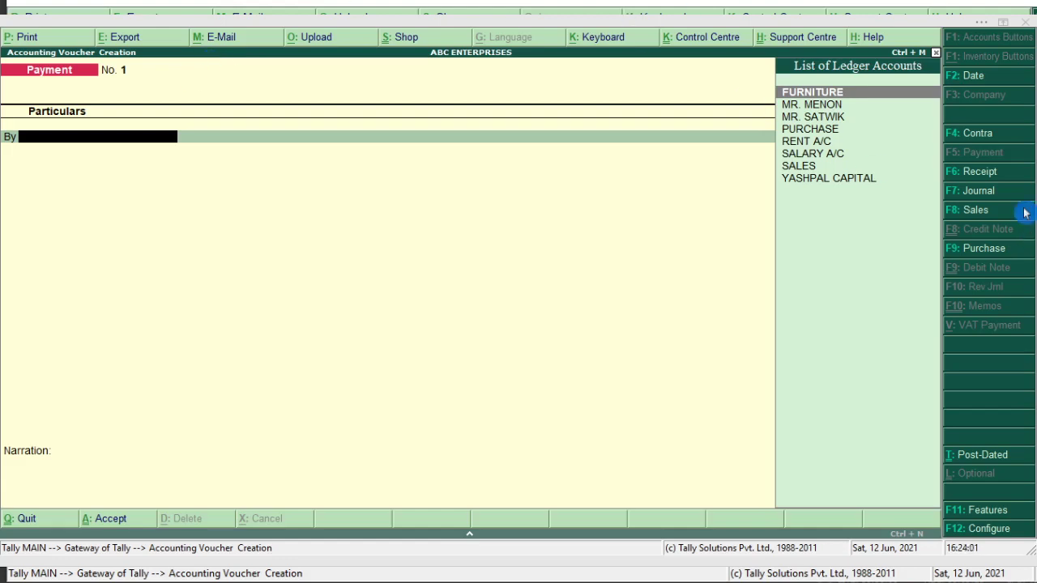
click(977, 180)
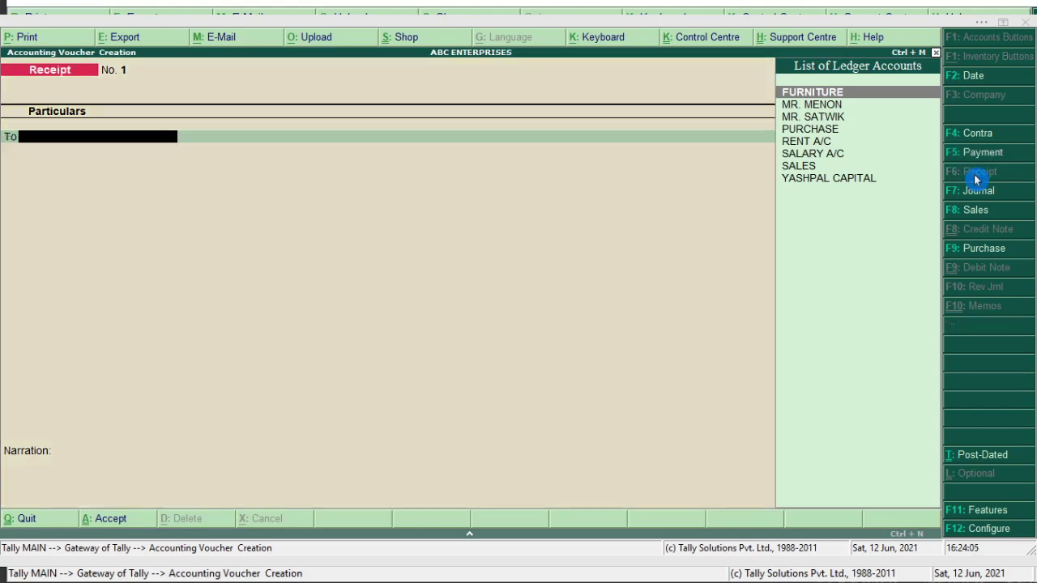
key(Down)
key(Down)
key(Down)
key(Down)
key(Down)
key(Down)
key(Down)
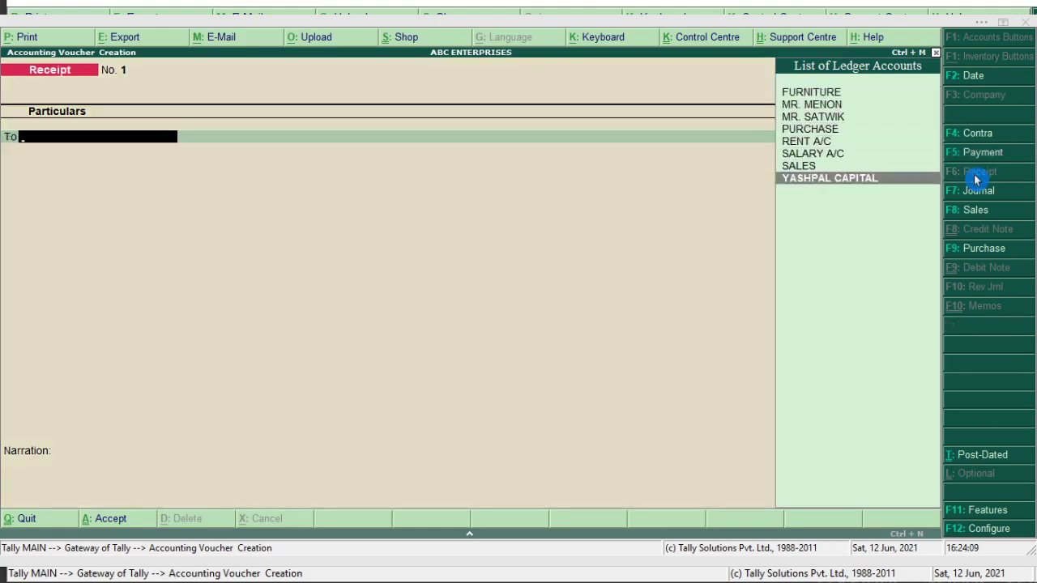
key(Return)
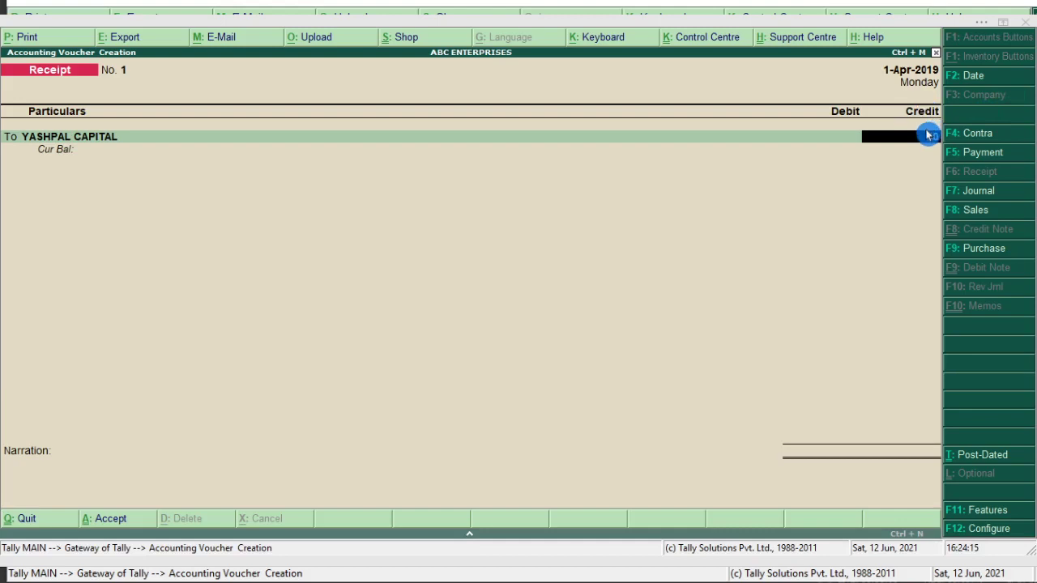
text(50,00,0)
text(00)
key(Return)
key(Return)
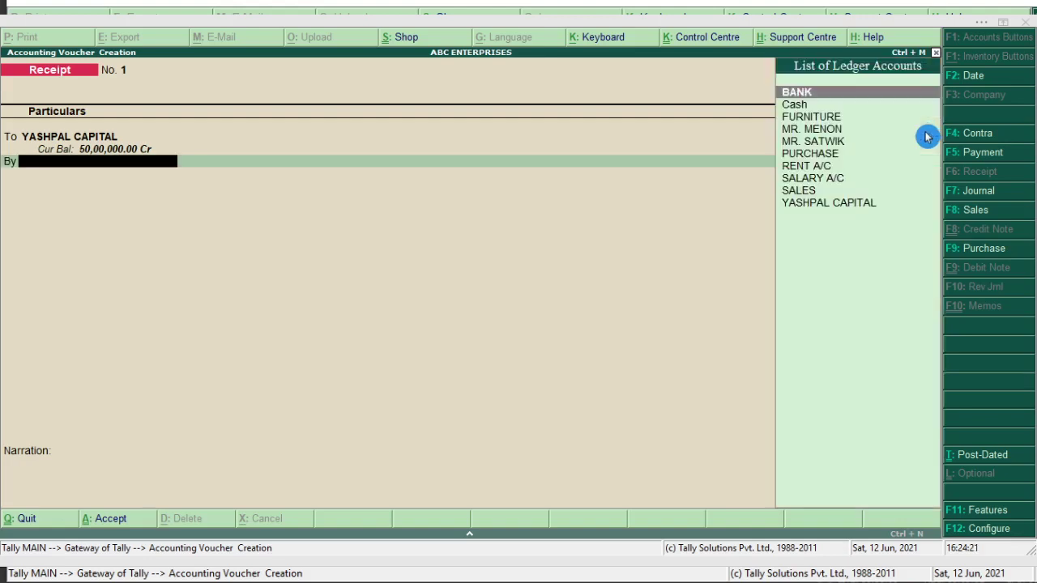
Debit the Cash ledger with 50,00,000 in the receipt voucher.
key(Down)
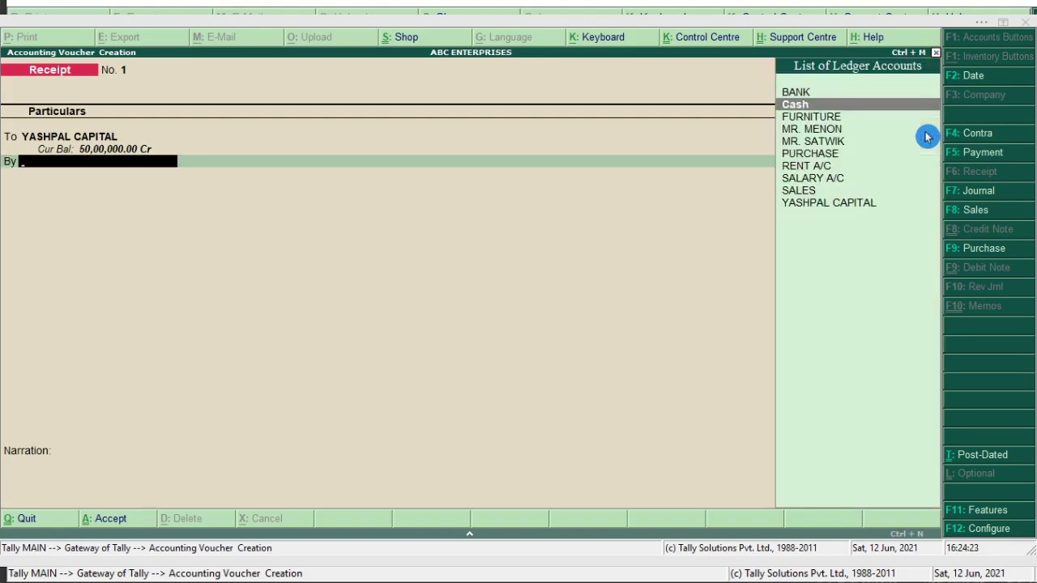
key(Return)
key(Return)
Enter a receipt narration stating that the owner commenced the business with cash, and save the voucher.
text(BE)
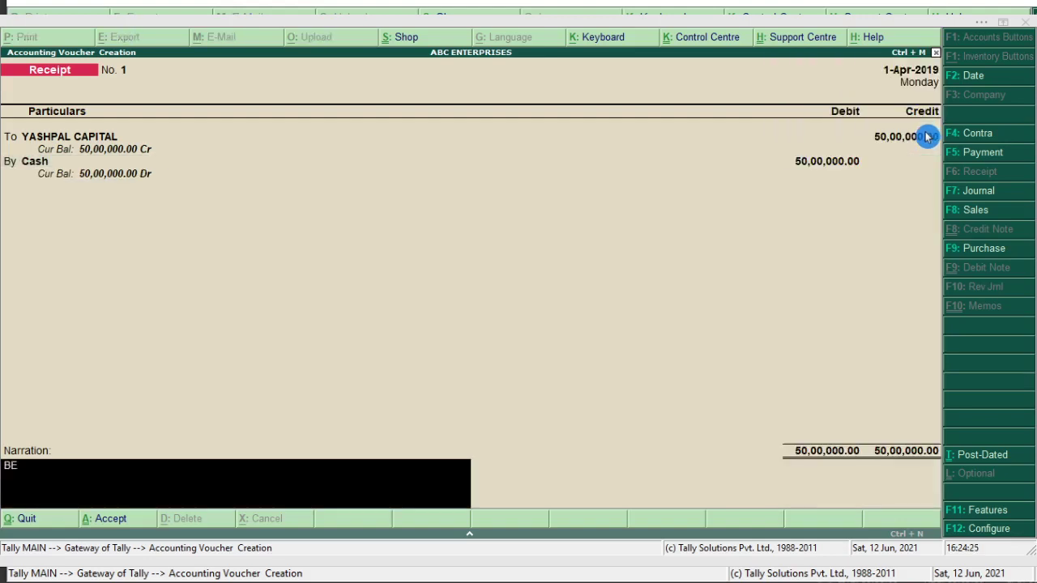
text(ING YASHPAL COM)
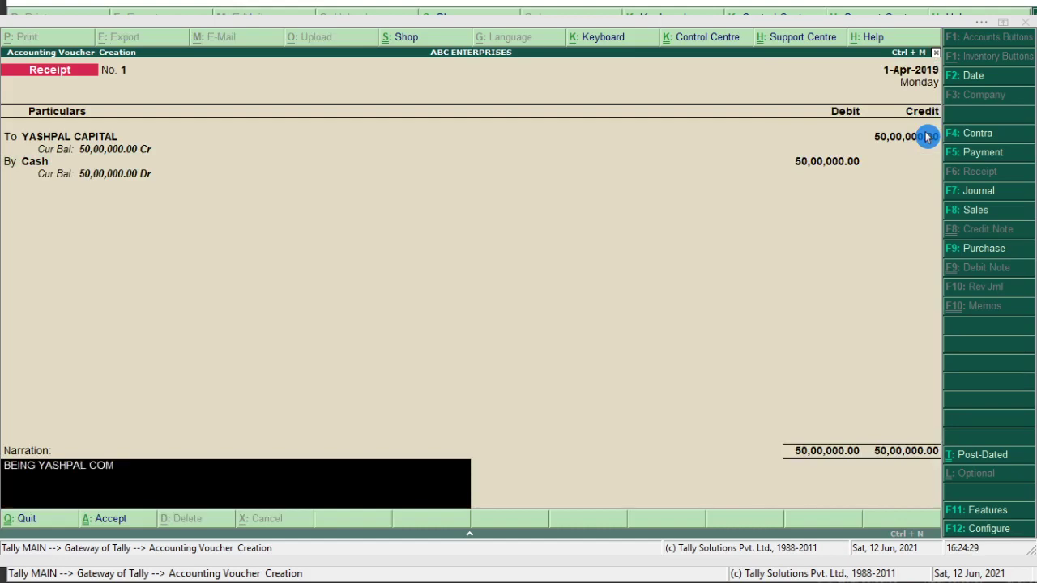
text(MENCED THE BU)
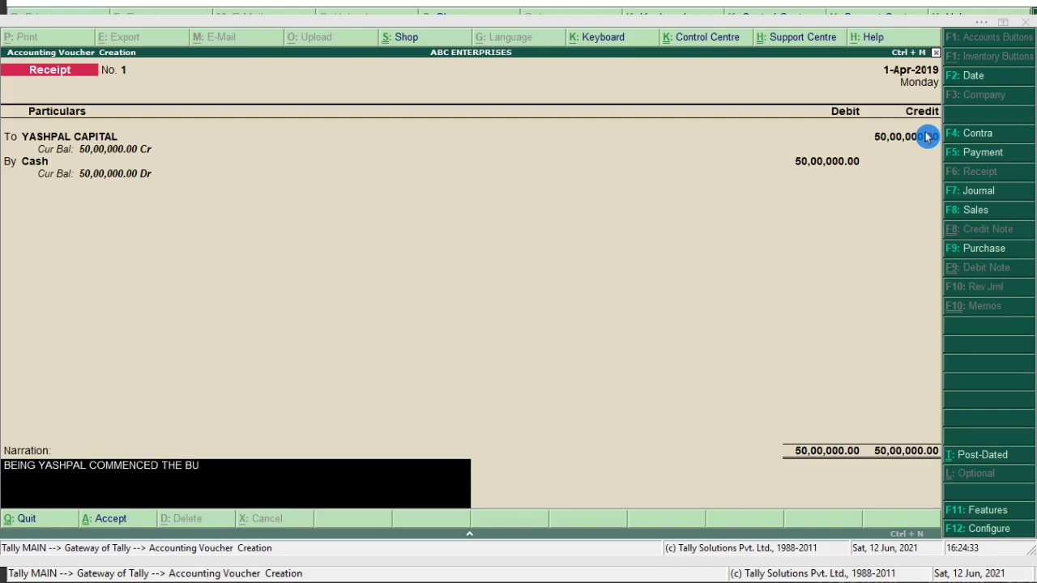
text(SINESS WITH CASH)
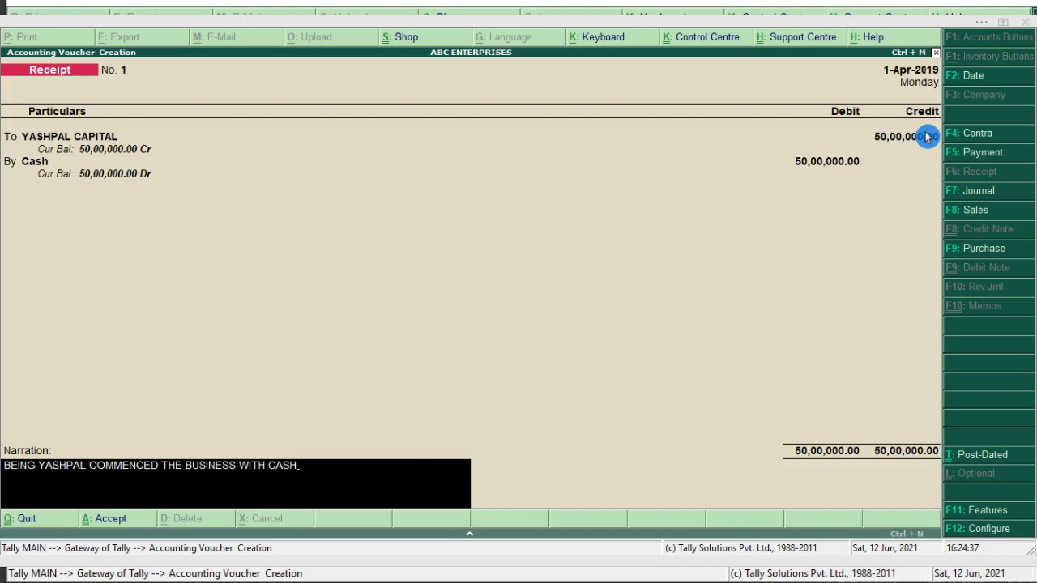
text(.)
key(ctrl+a)
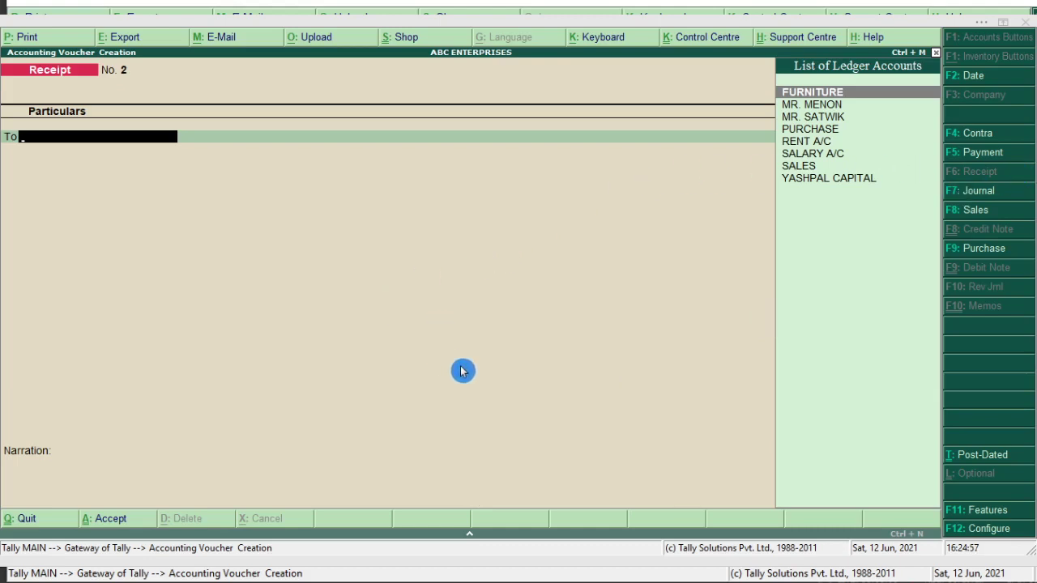
Set the voucher date to 2-4-2019 and start a contra voucher crediting Cash with 5,00,000.
click(971, 82)
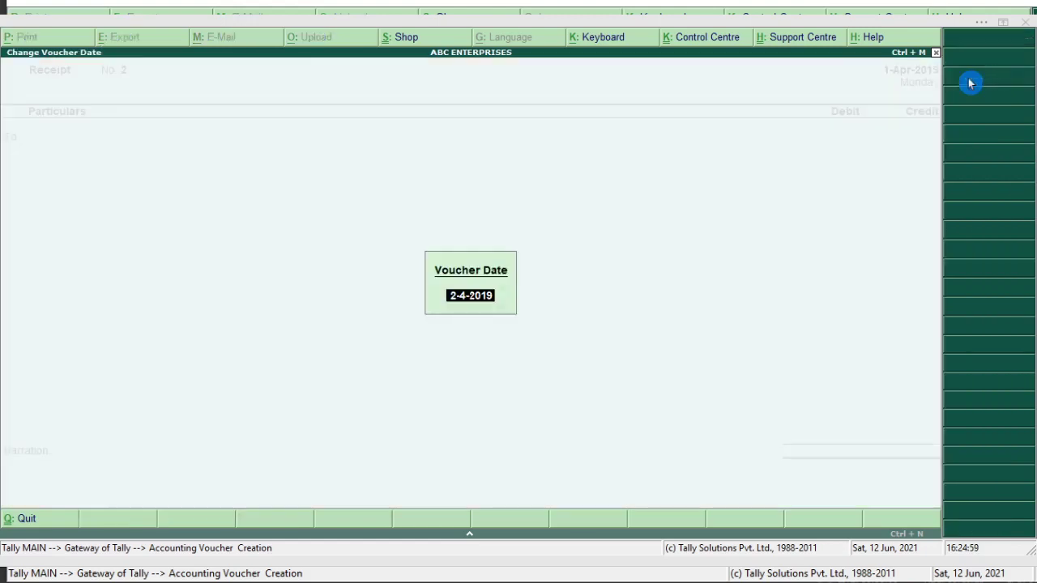
key(Return)
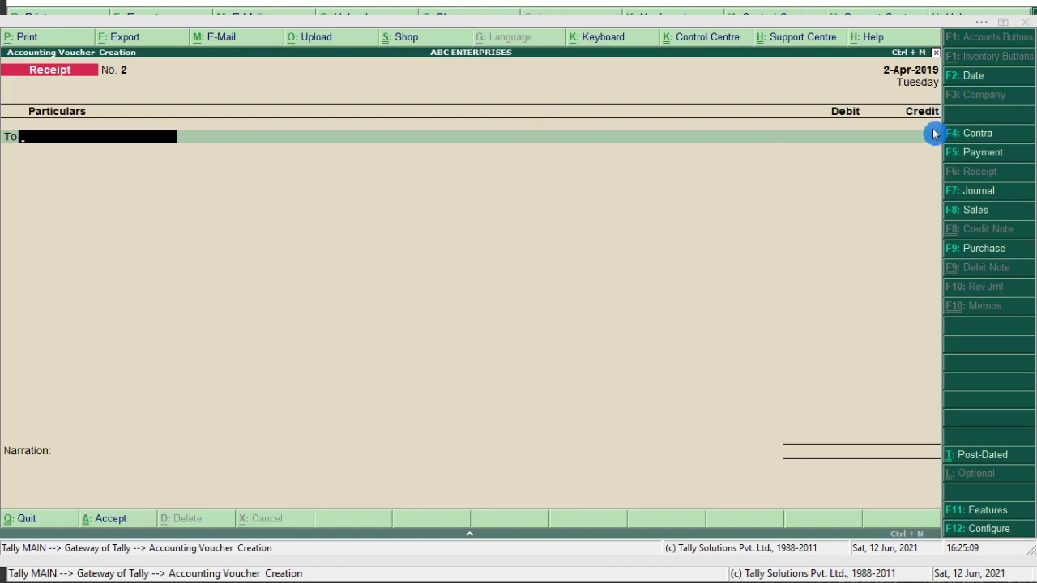
click(964, 136)
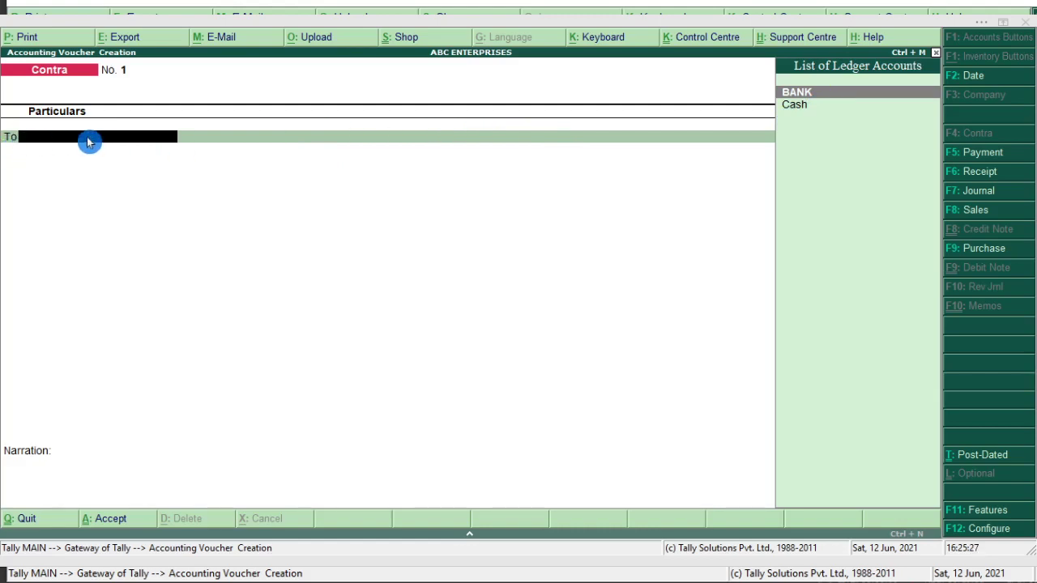
key(Down)
key(Return)
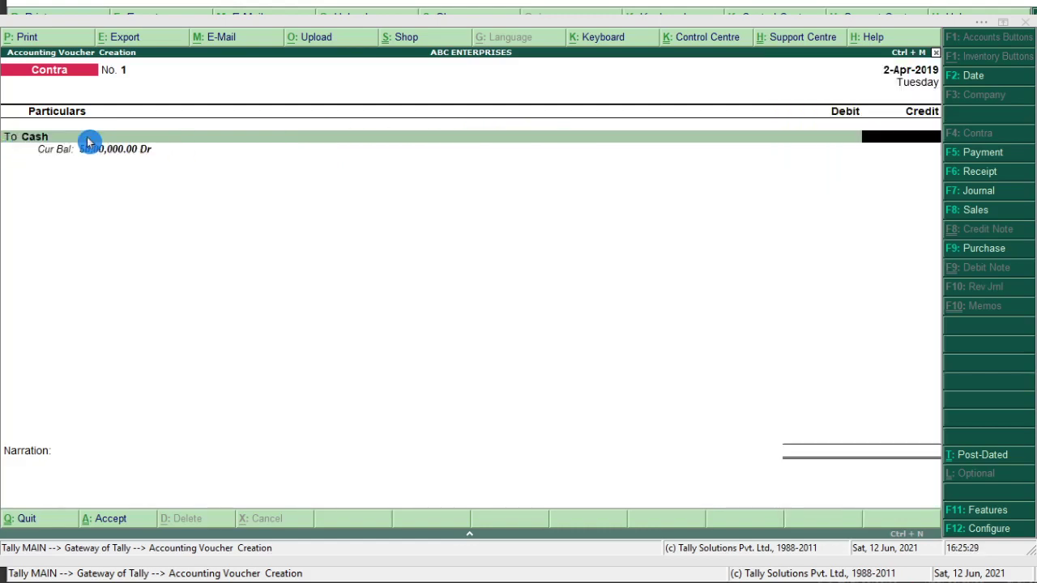
text(500)
key(BackSpace)
key(BackSpace)
key(BackSpace)
text(00000)
key(Return)
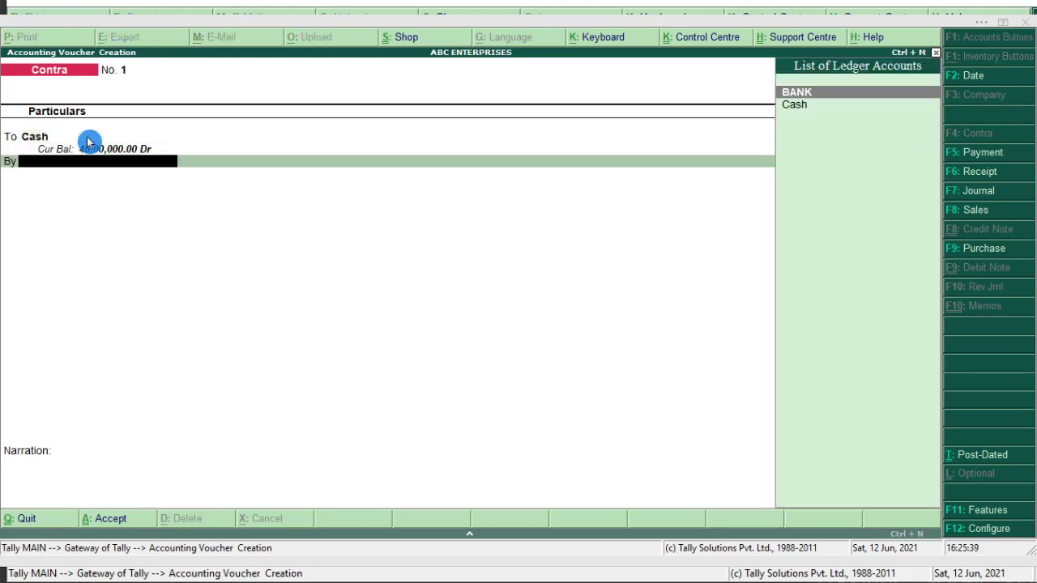
Debit BANK with 5,00,000 in the contra voucher and accept its bank allocation.
key(Return)
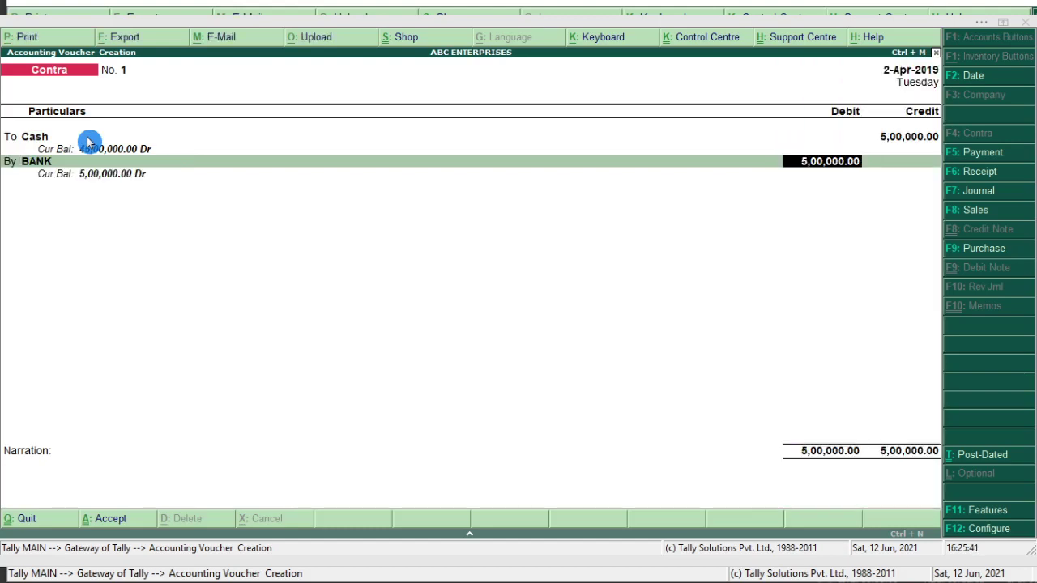
key(Return)
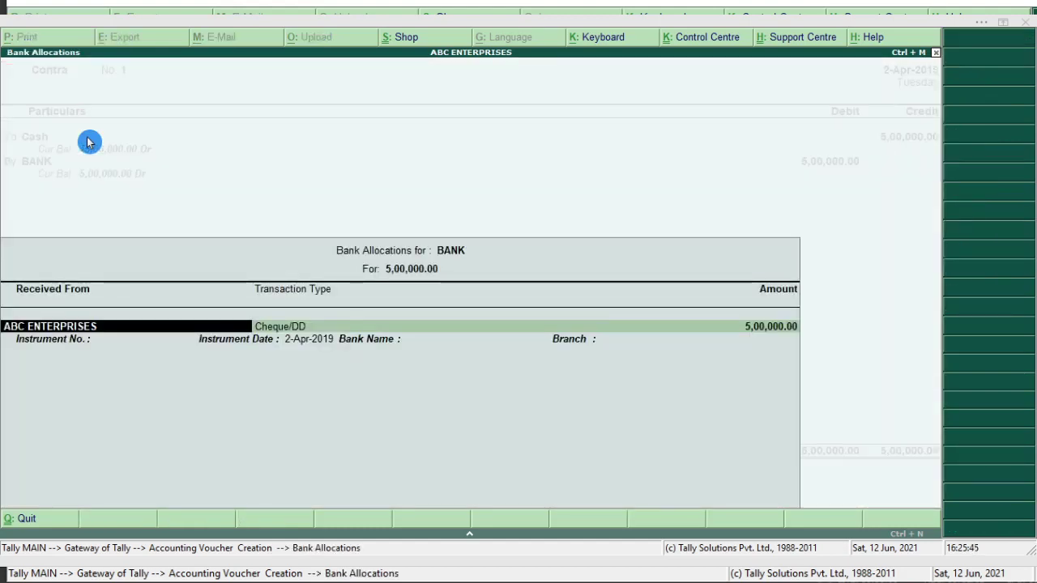
key(ctrl+a)
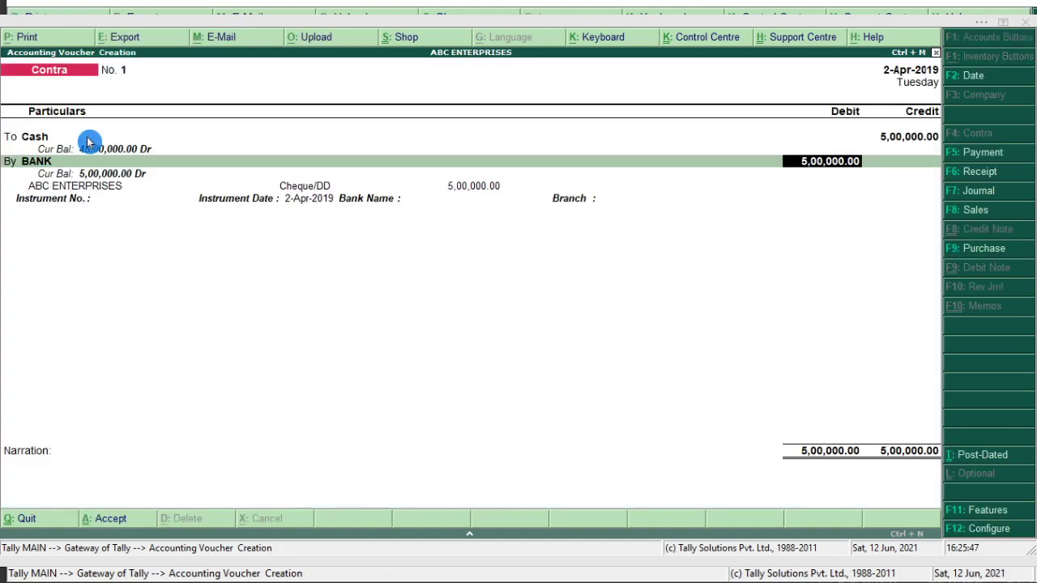
Change the bank allocation's transaction type to Cash, leaving the instrument number, bank name and branch blank.
key(Return)
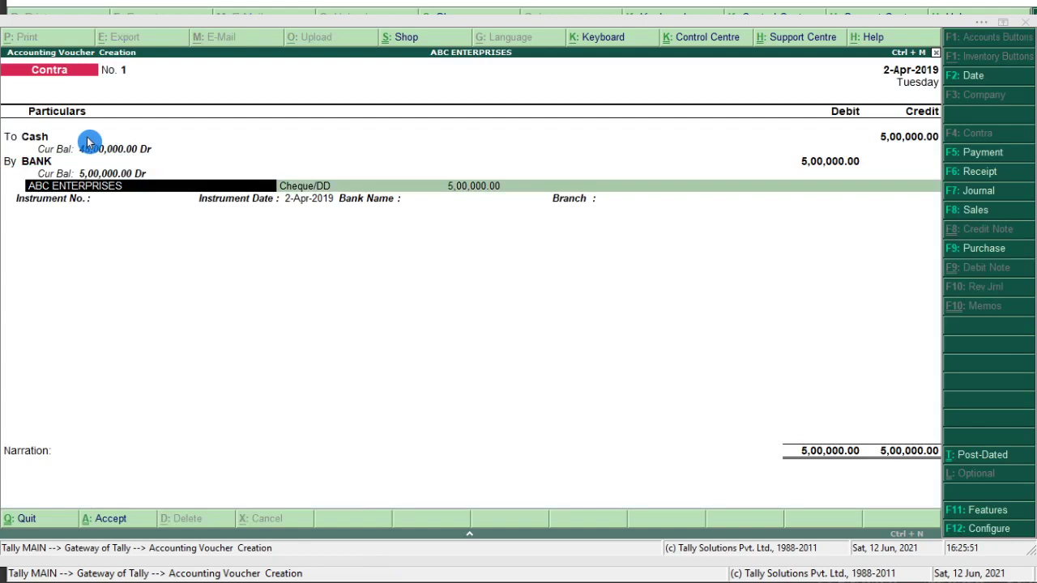
key(Return)
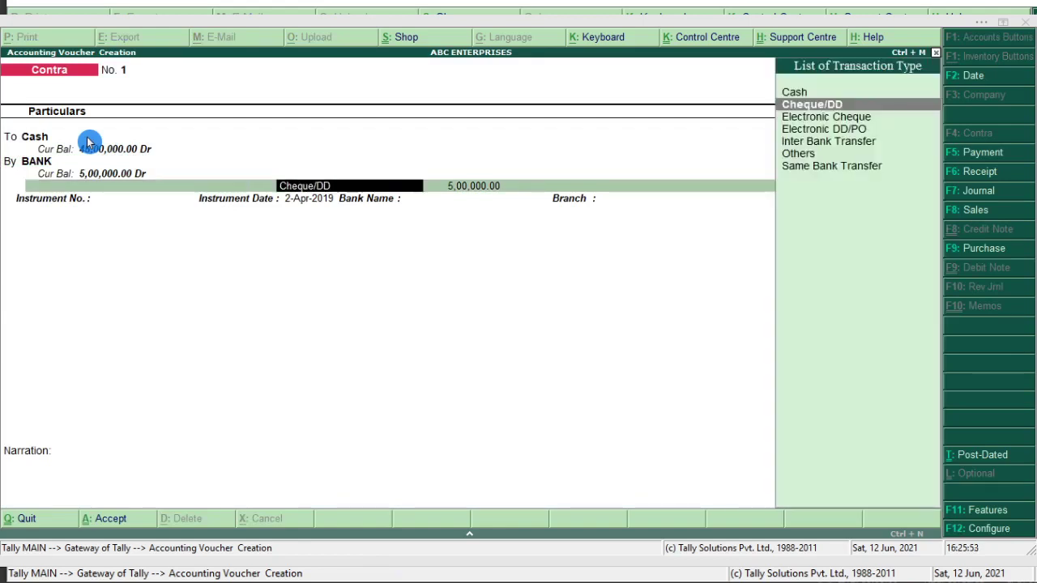
key(Down)
key(Down)
key(Up)
key(Up)
key(Up)
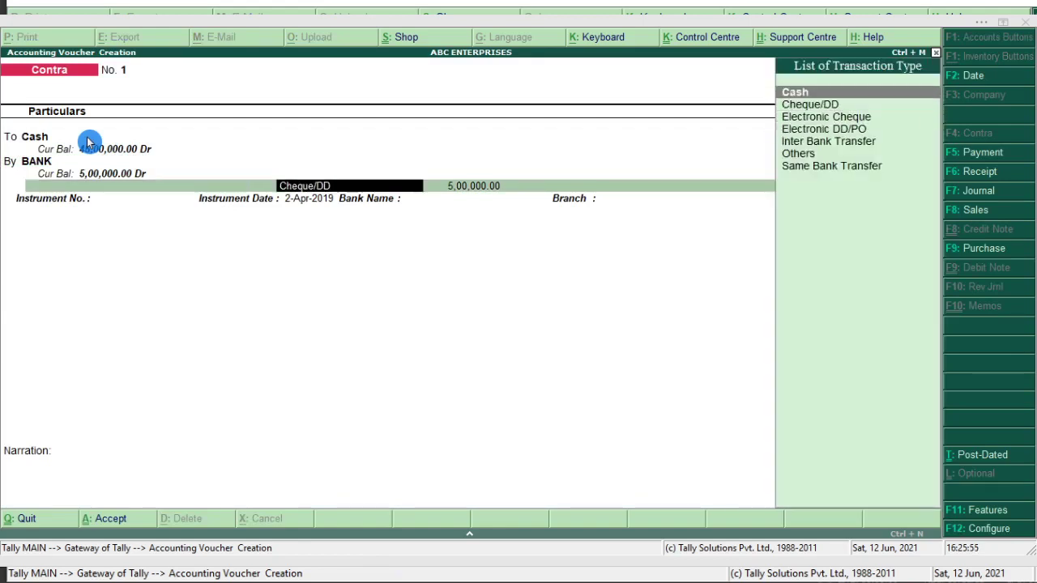
key(Return)
key(Return)
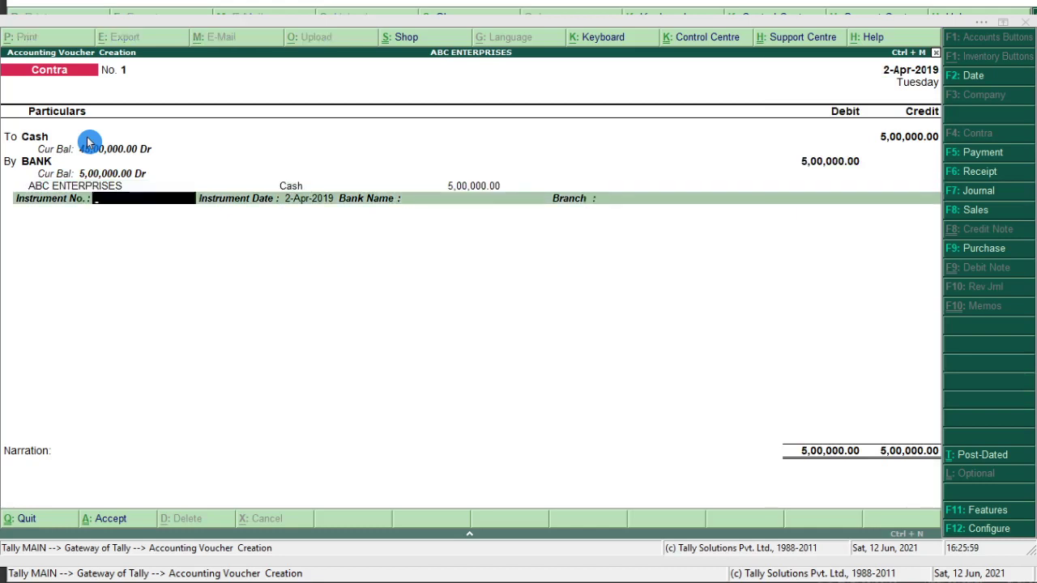
key(Return)
key(Return)
key(Return)
key(Return)
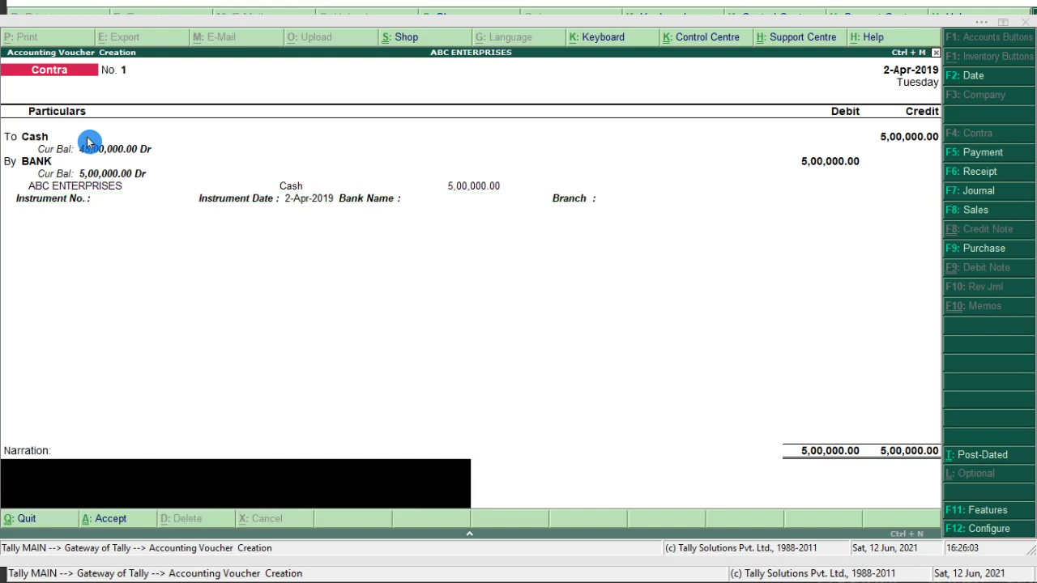
Enter the narration "BEING CASH DEPOSITED INTO BANK" and save the contra voucher.
text(BEING CASH DE)
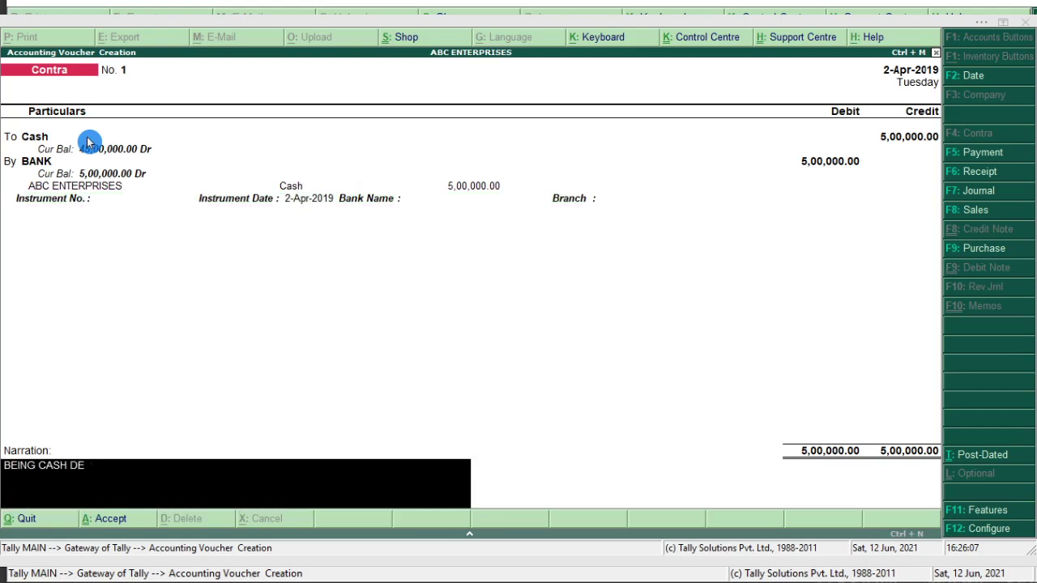
text(POSITED INTO BANK)
key(Return)
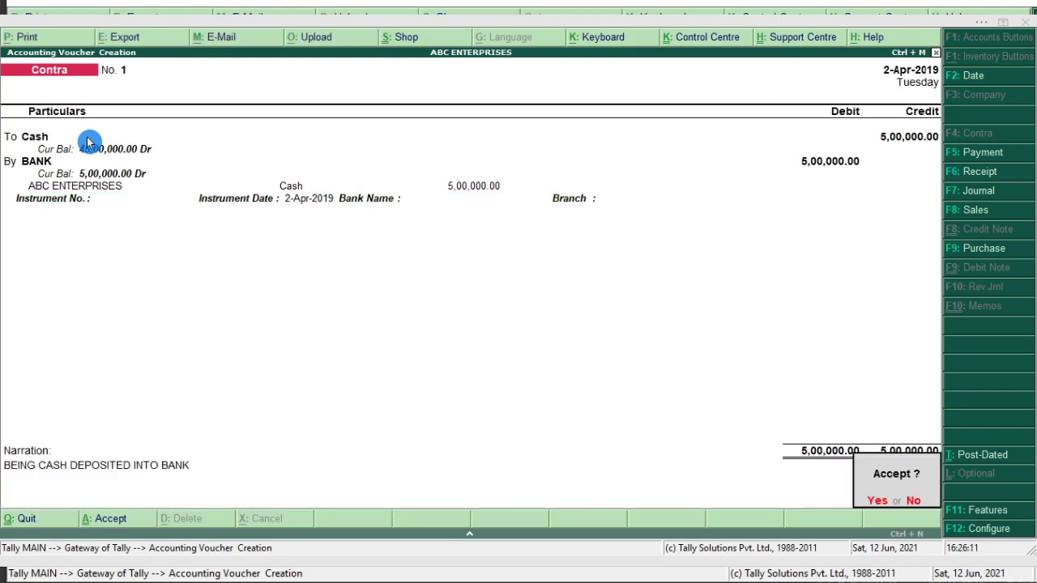
key(Return)
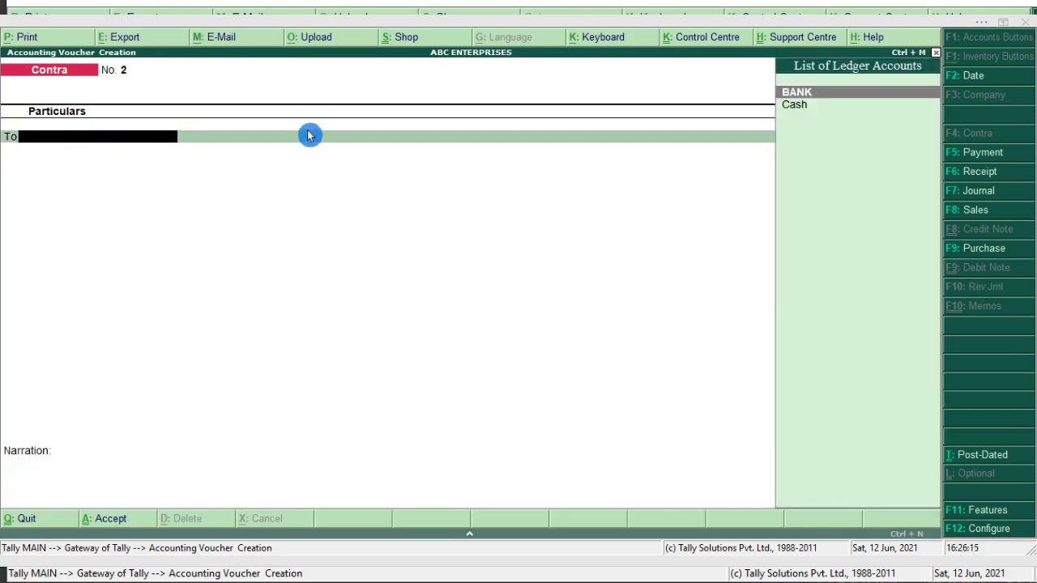
click(977, 252)
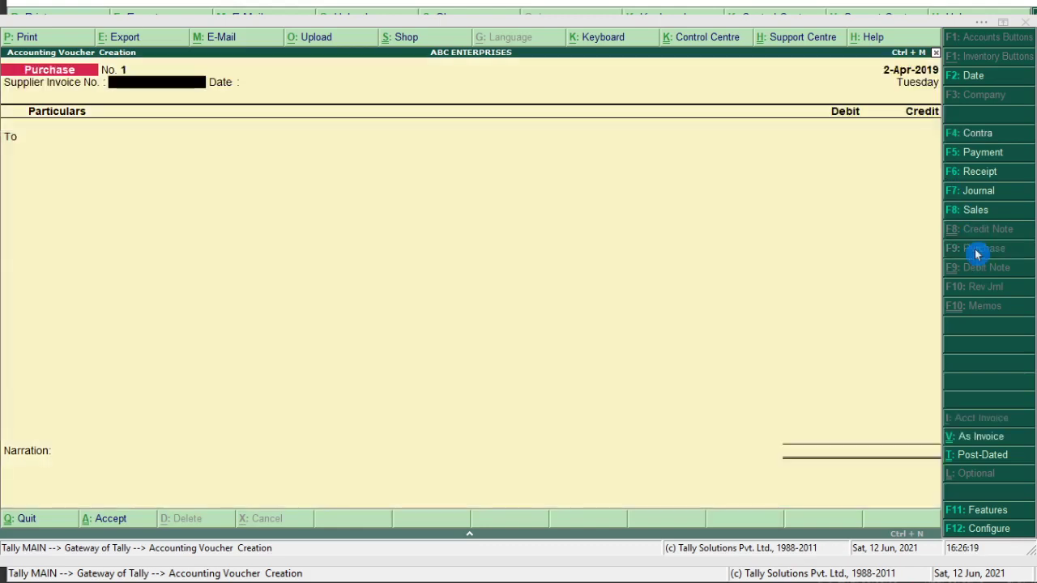
text(1)
key(Return)
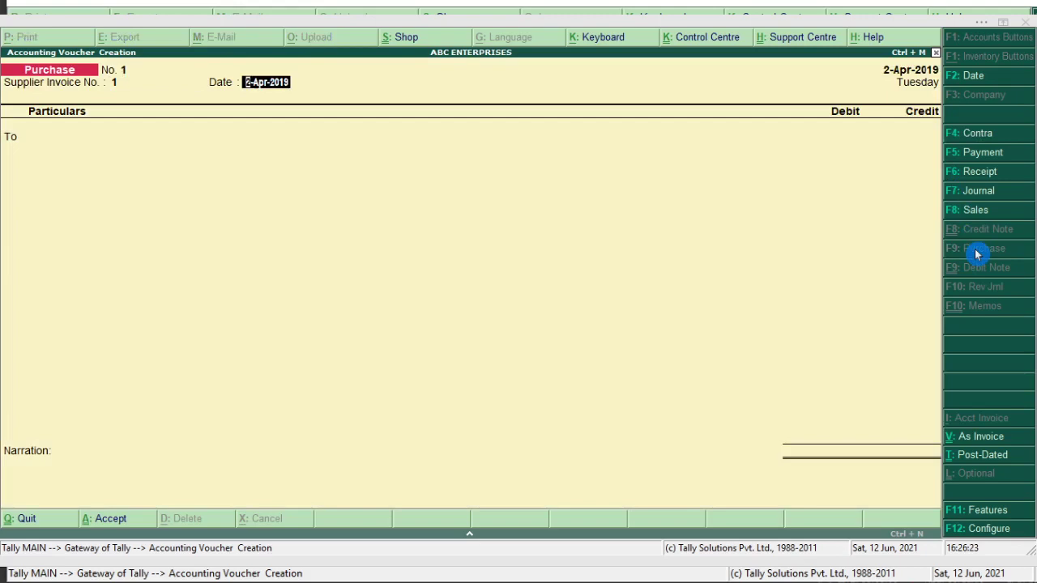
key(Return)
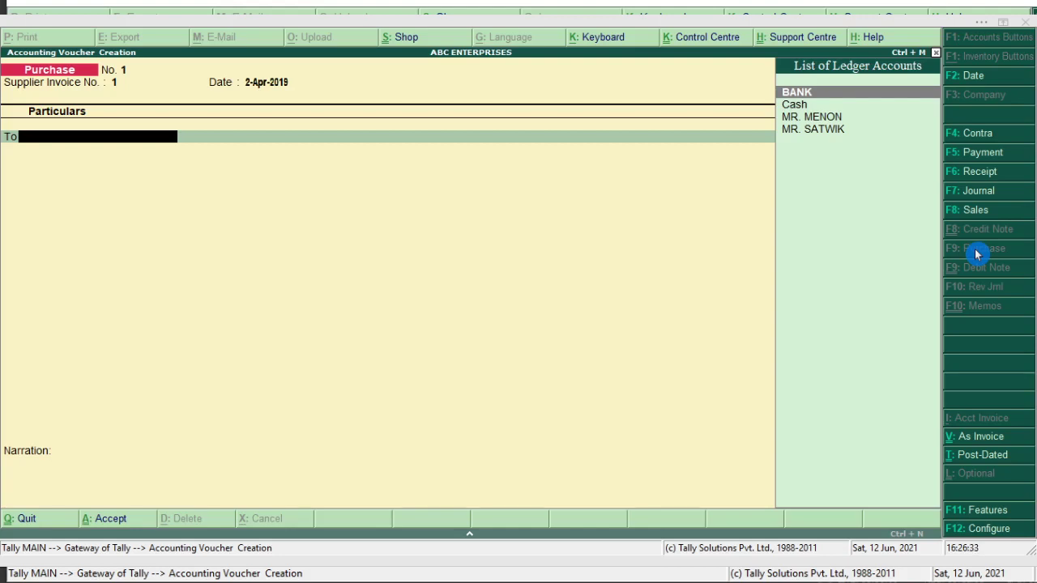
Start a payment voucher debiting FURNITURE with 2,00,000 and crediting Cash with the same amount.
click(980, 160)
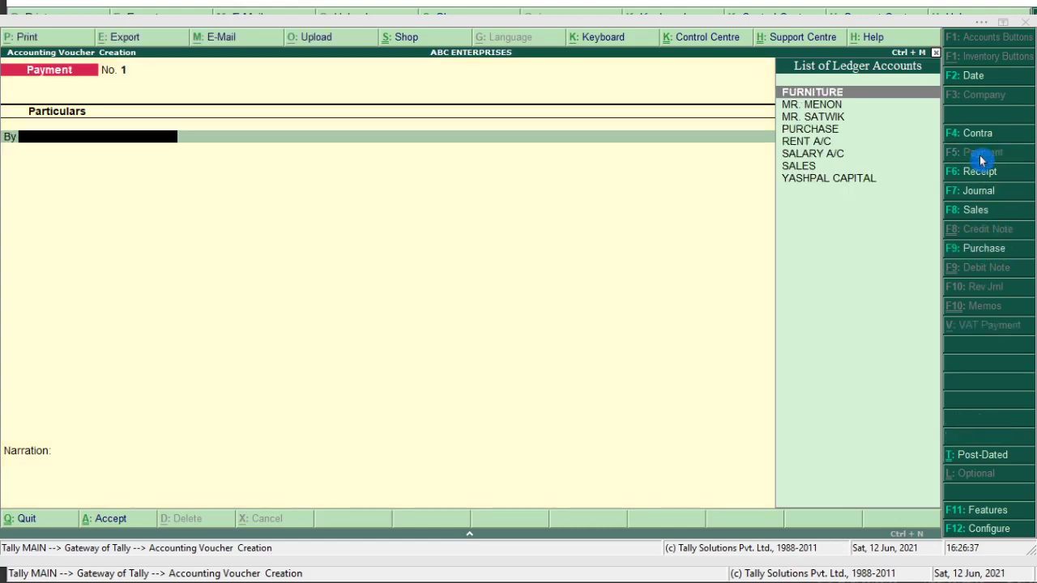
key(Return)
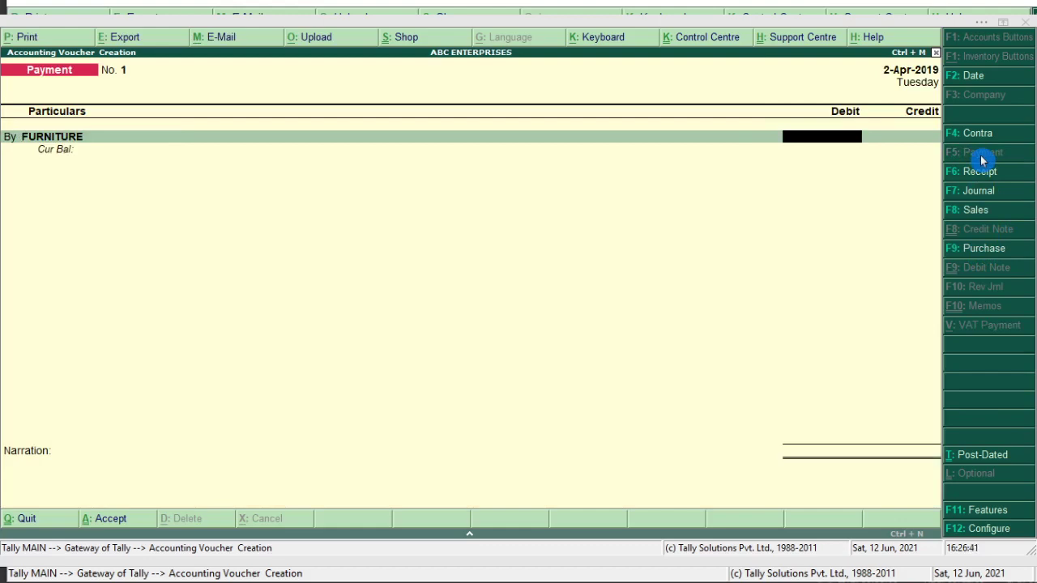
text(200000)
key(Return)
key(Return)
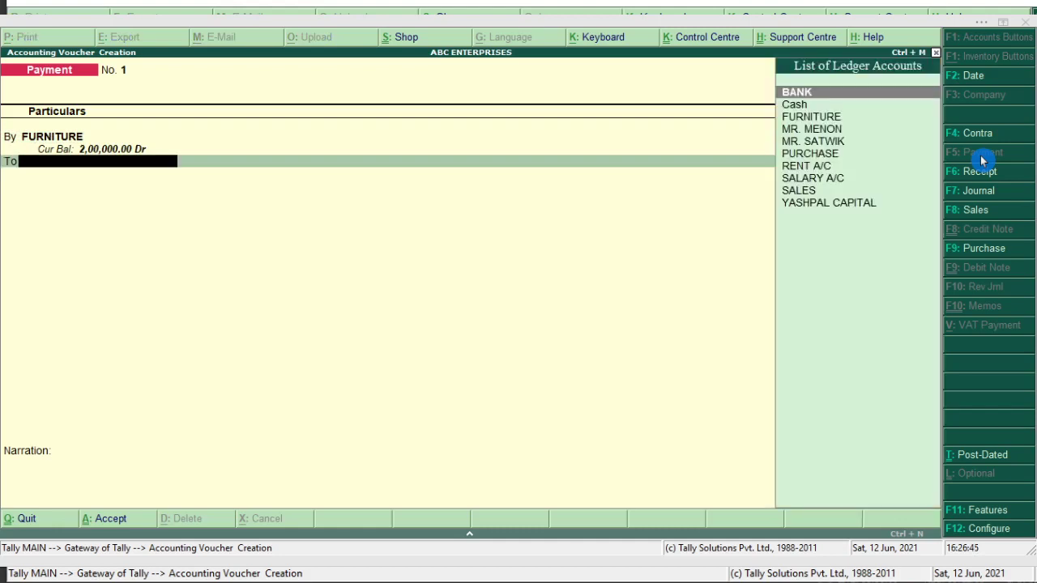
key(Down)
key(Return)
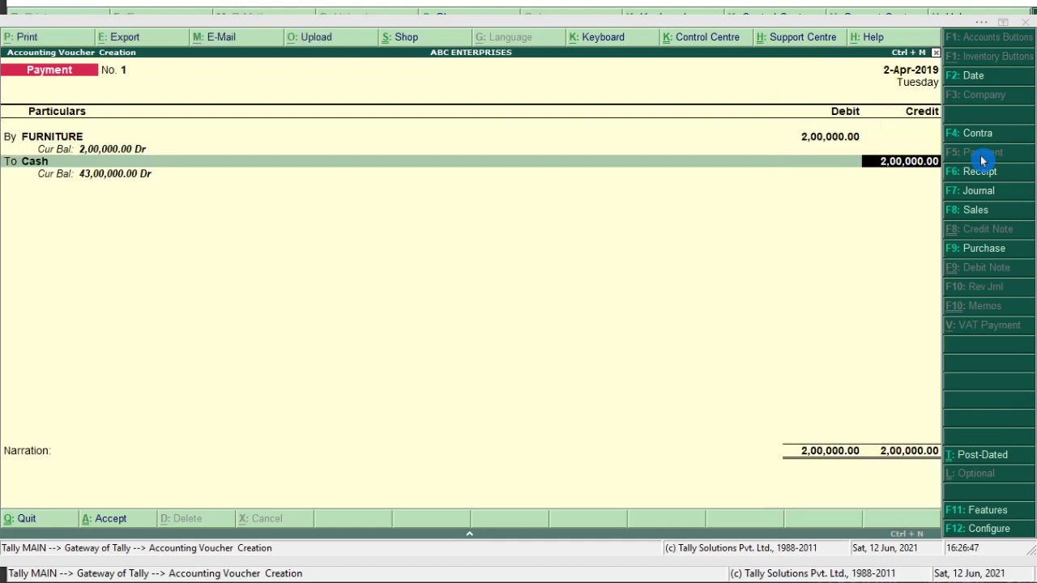
key(Return)
Enter the narration "BEING FURNITURE PUCHASED" and save the payment voucher.
text(BEI)
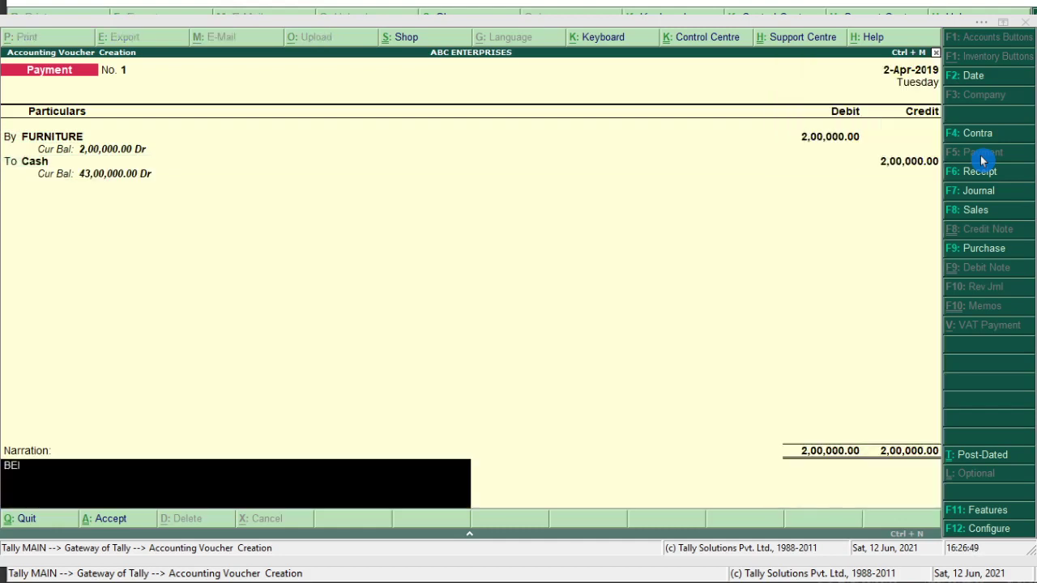
text(NG FURNI)
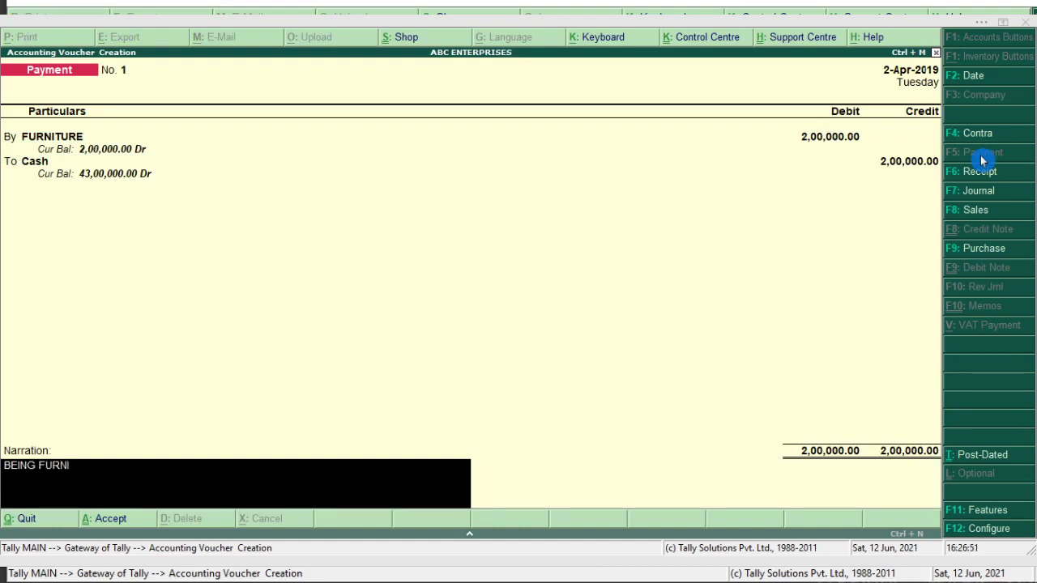
text(TURE PUCHASED)
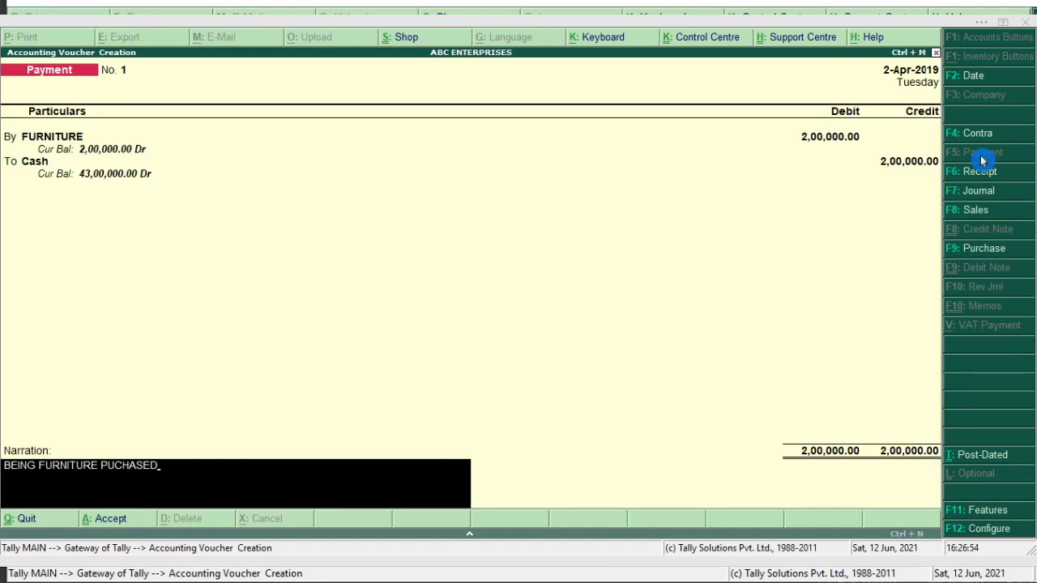
key(Return)
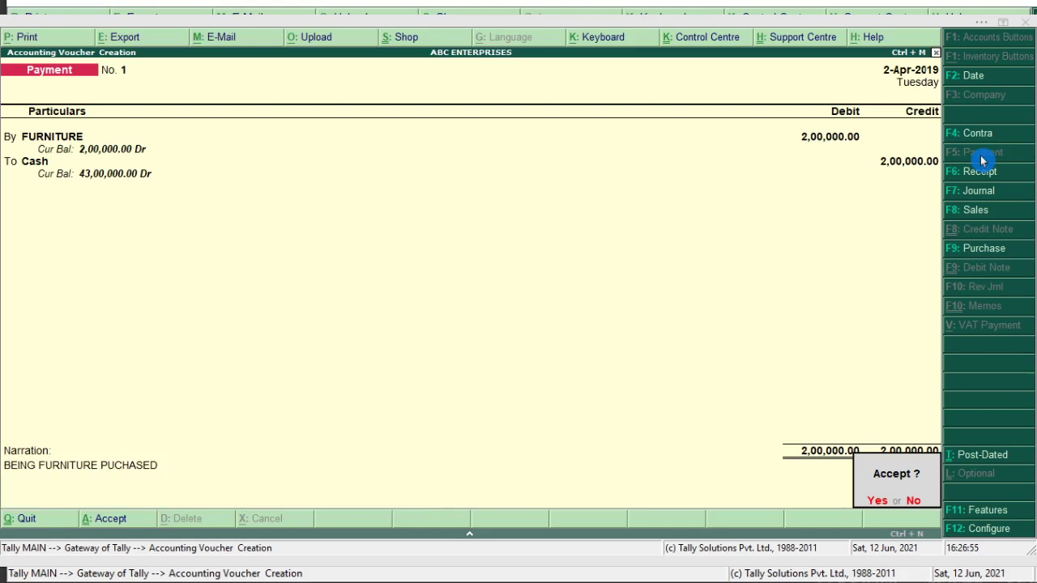
key(Return)
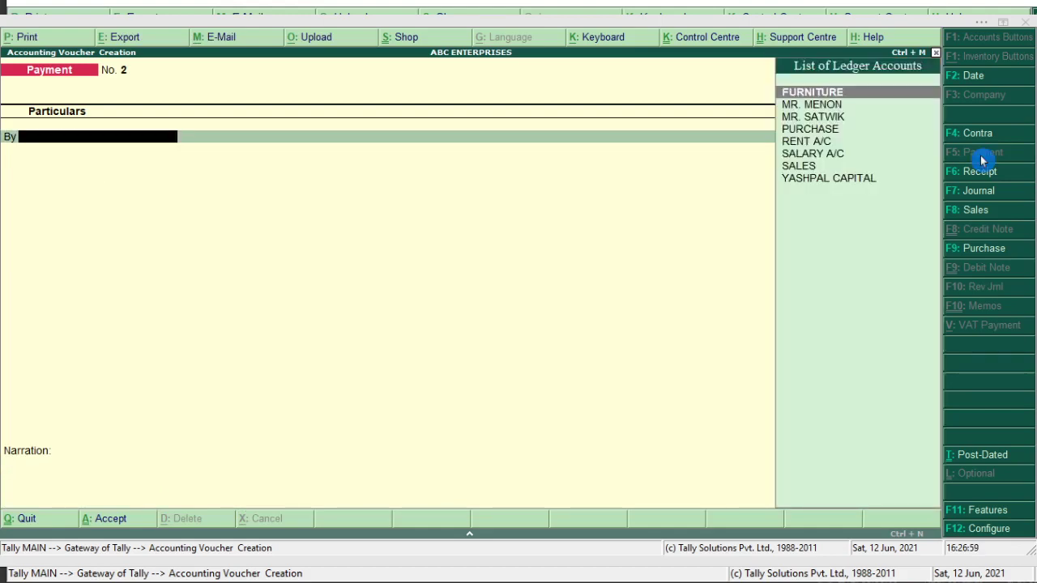
Start a purchase voucher with supplier invoice number 1 and invoice date 2-Apr-2019.
click(978, 253)
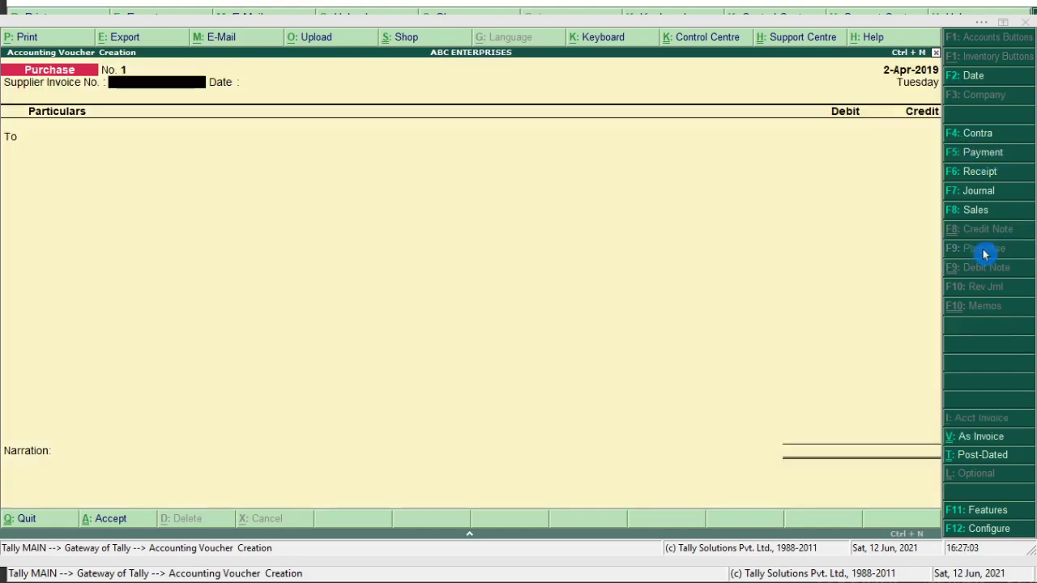
text(1)
key(Return)
key(Return)
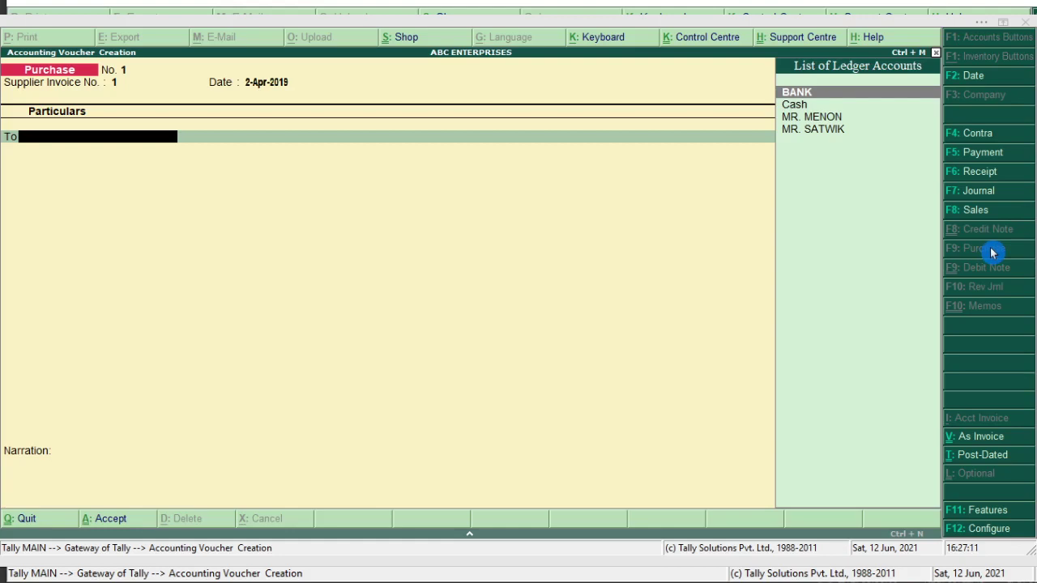
Credit the supplier's ledger with 10,00,000 in the purchase voucher and debit PURCHASE with the same amount.
key(Down)
key(Down)
key(Return)
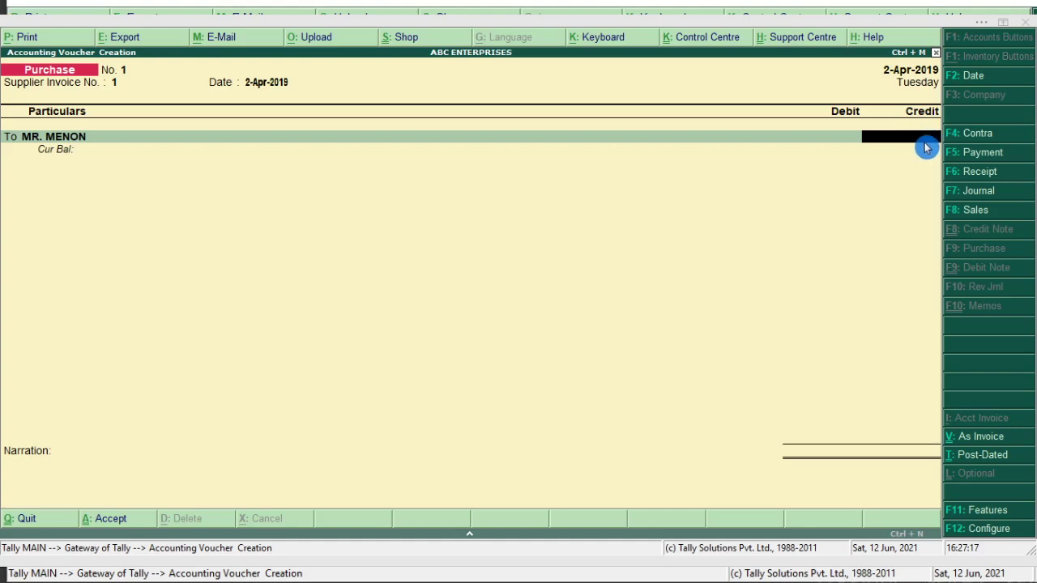
text(1000000)
key(Return)
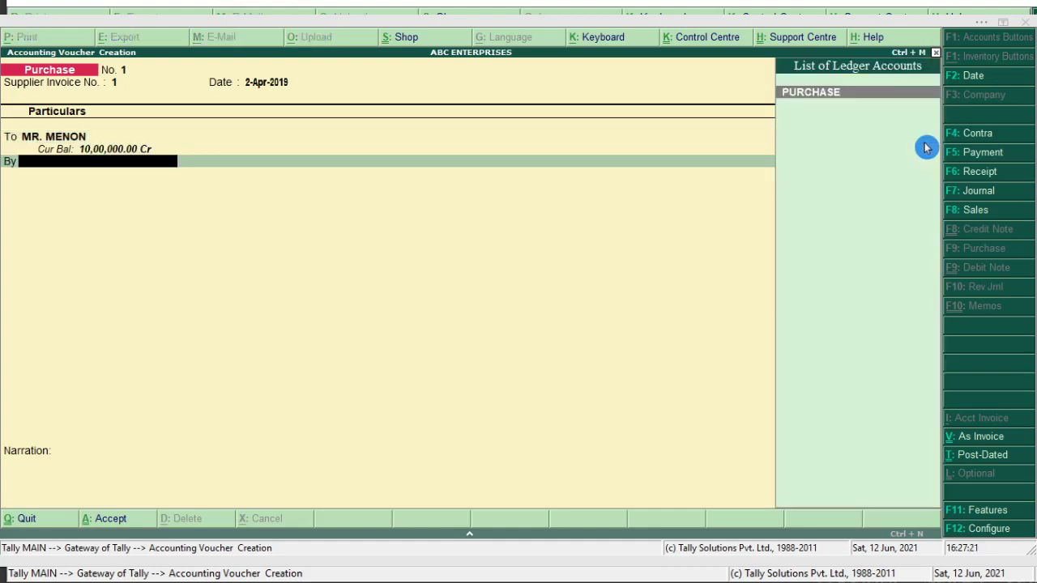
key(Return)
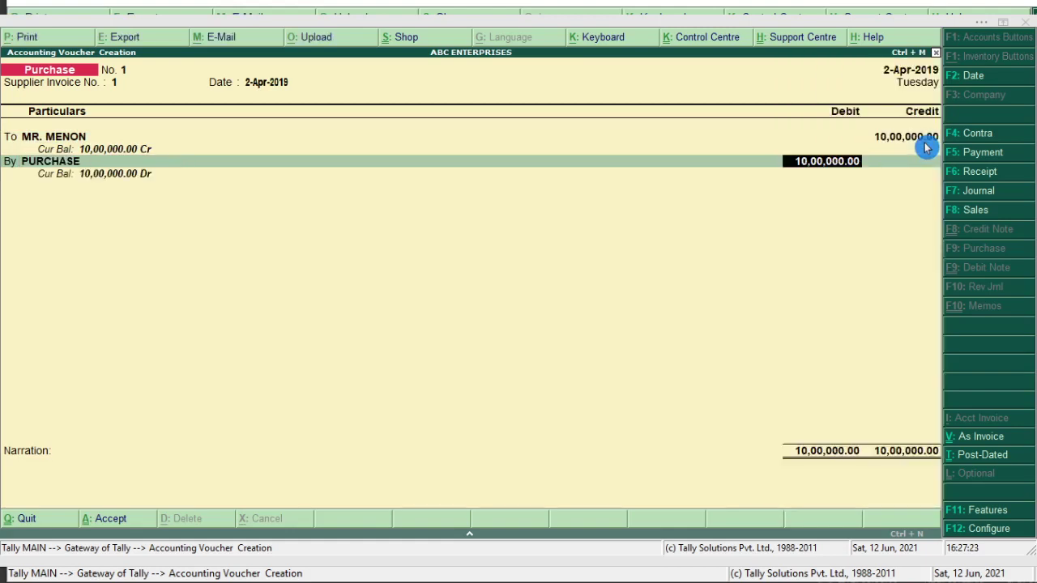
key(Return)
Enter a narration beginning "BEING GOODS PURCHASED FROM" followed by the supplier's name, and save the purchase voucher.
text(BEING)
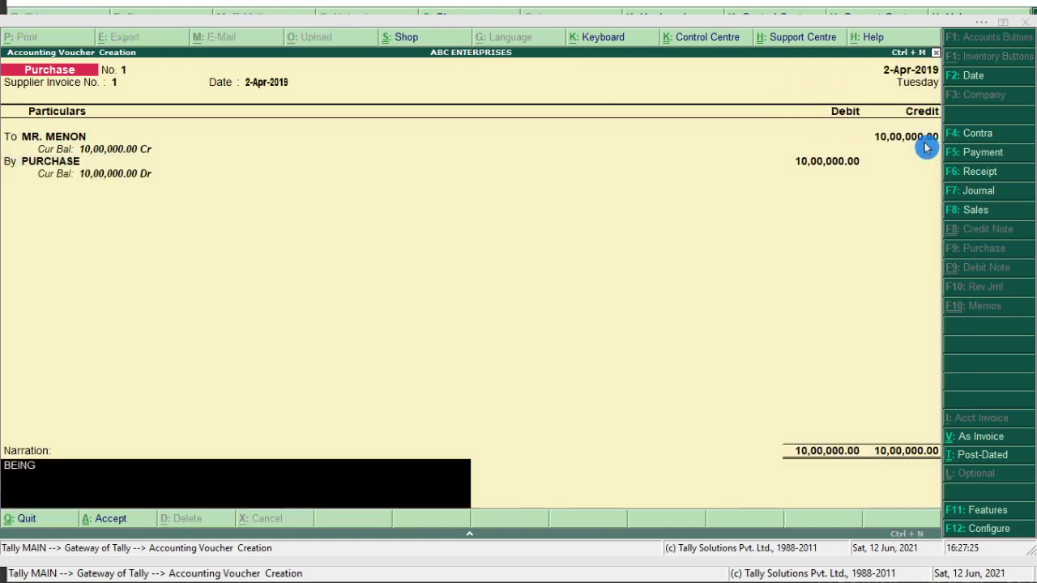
text( GOODS PURC)
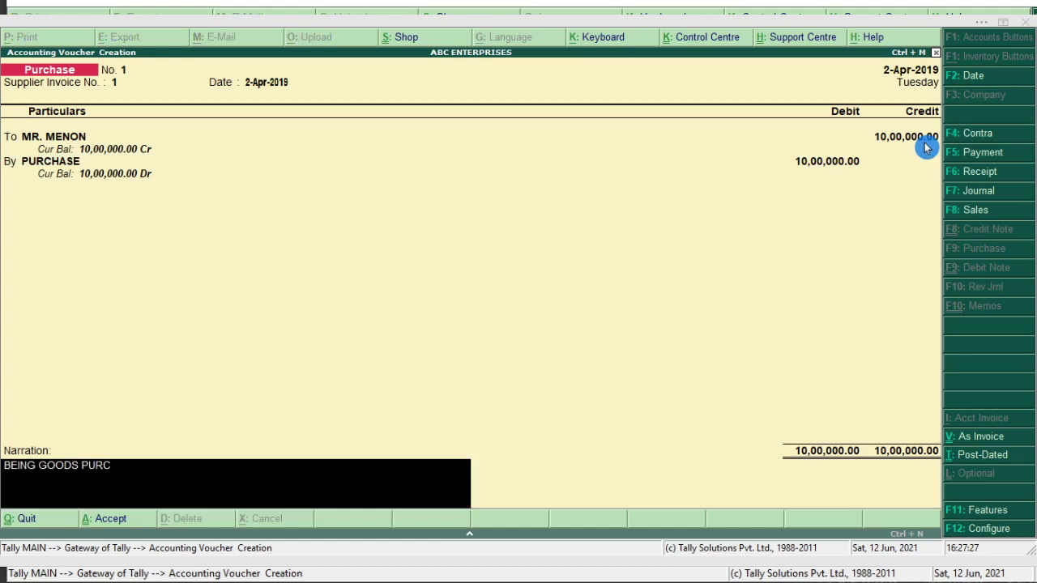
text(HASED FROM MENON)
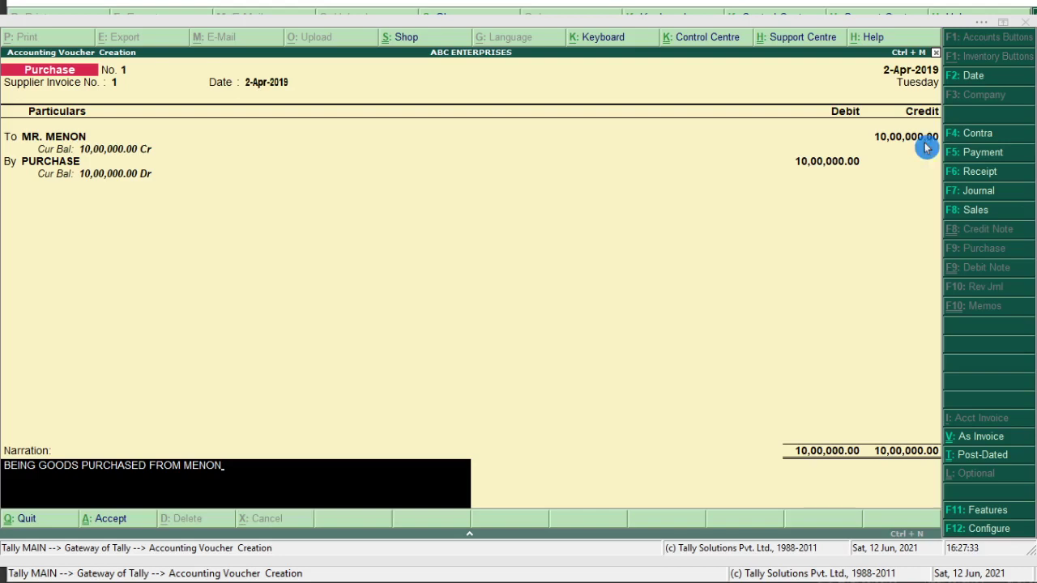
key(ctrl+a)
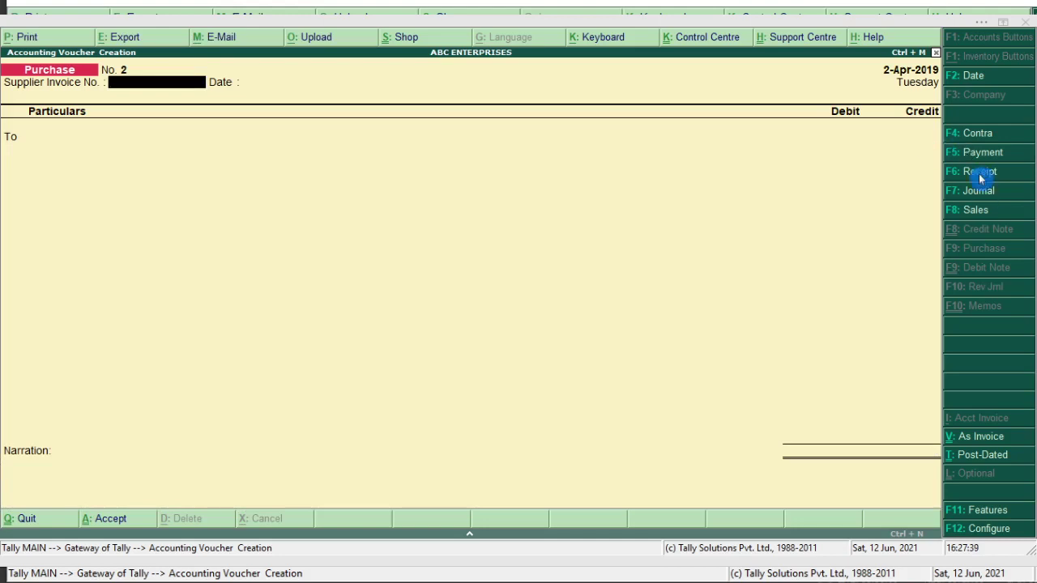
Start a sales entry, switch it from invoice to voucher mode, and leave its reference blank.
click(976, 211)
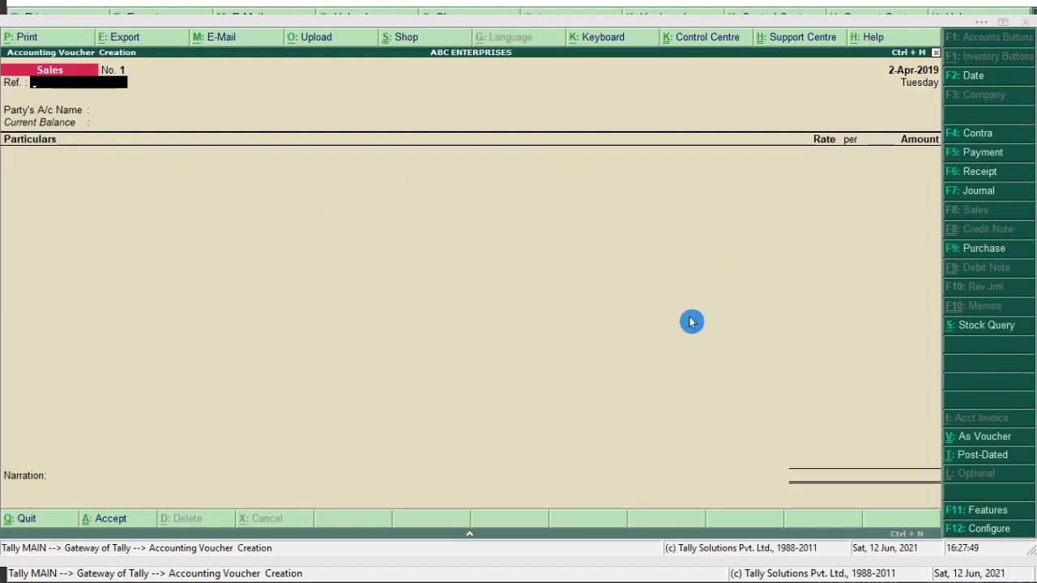
click(965, 443)
click(964, 443)
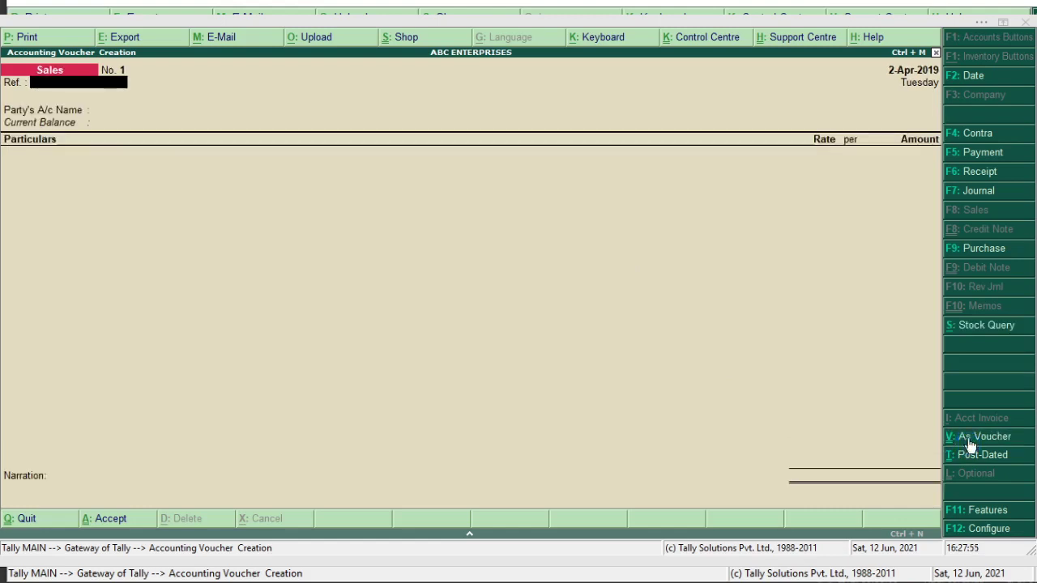
click(981, 443)
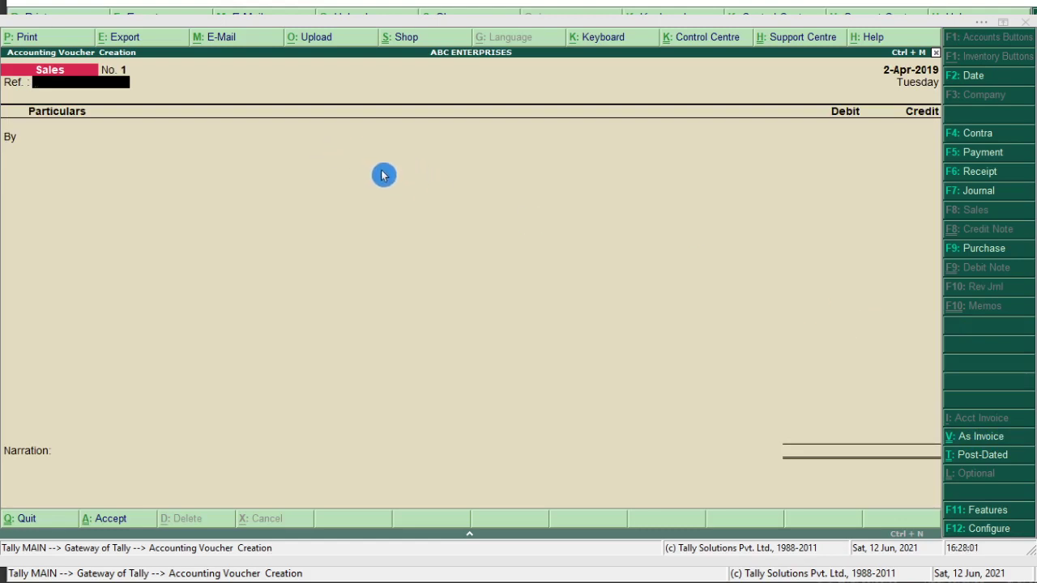
key(Return)
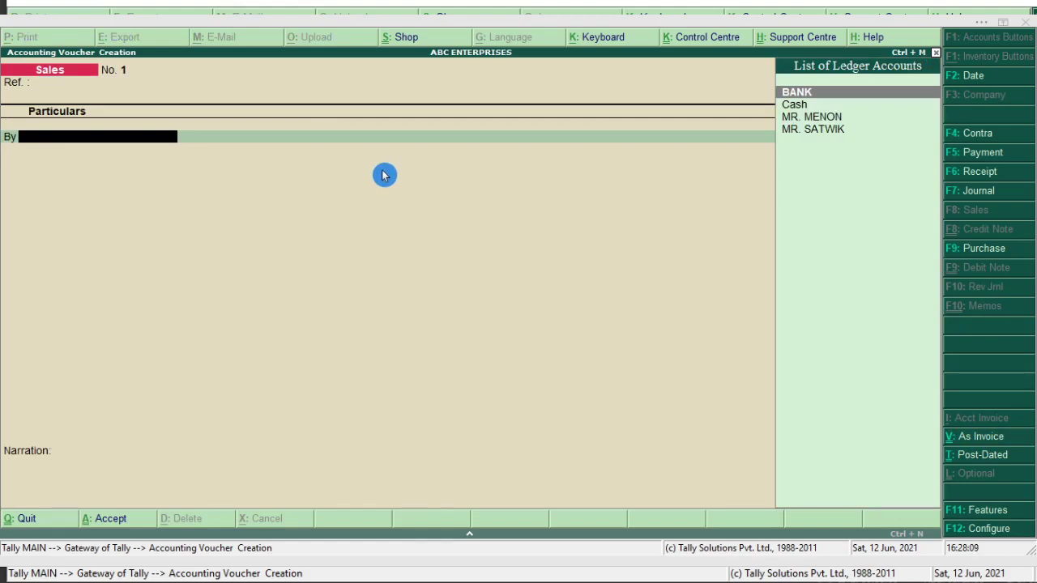
Debit Cash with 6,00,000 in the sales voucher and credit SALES with the same amount.
key(Down)
key(Return)
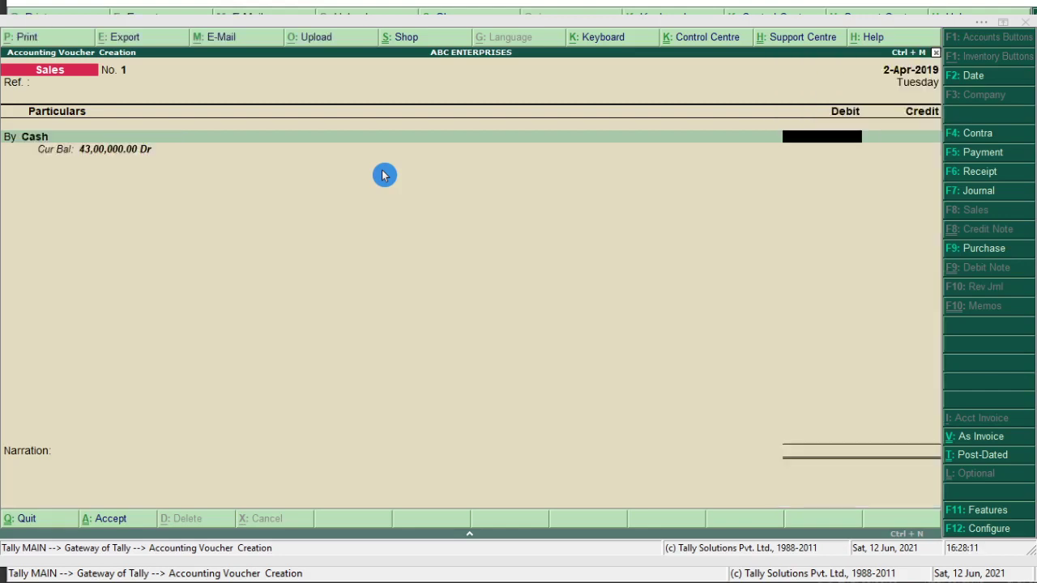
text(6,00,00)
text(0000)
key(Return)
key(Return)
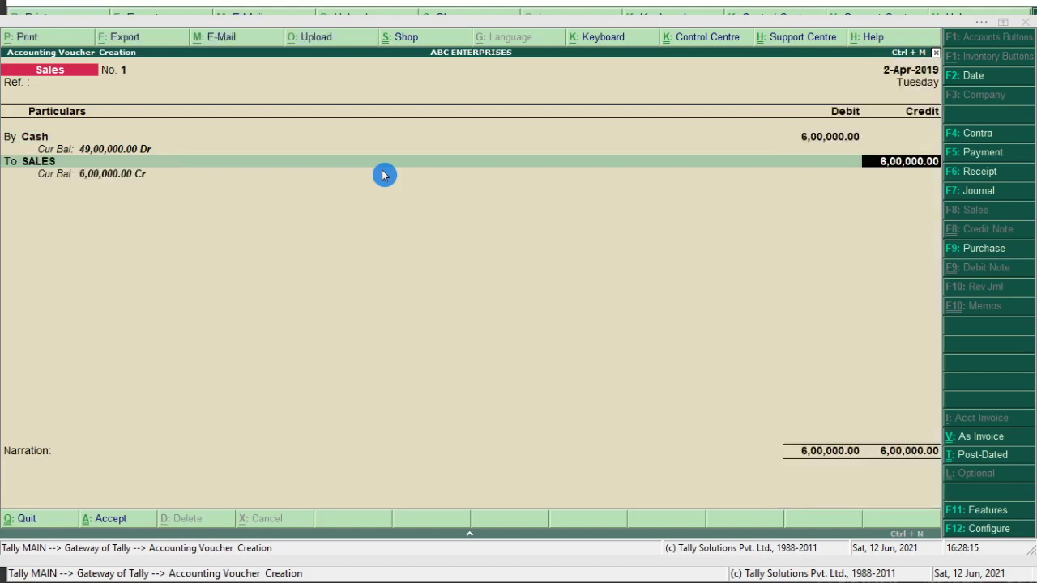
key(Return)
Enter the narration "BEING GOODS SOLD" and save the cash sales voucher.
text(BEI)
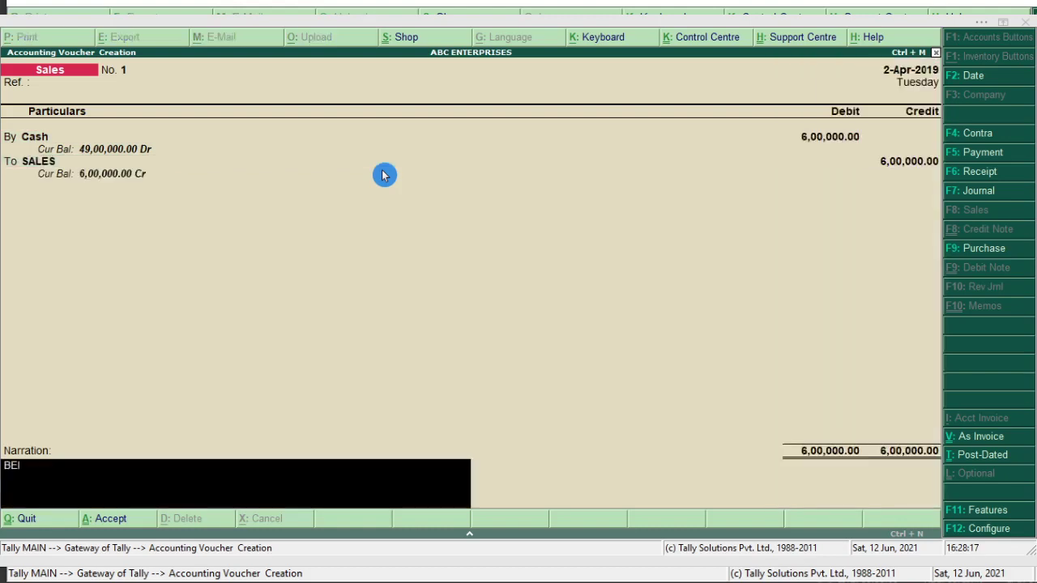
text(NG GOODS SOLF)
key(BackSpace)
text(D)
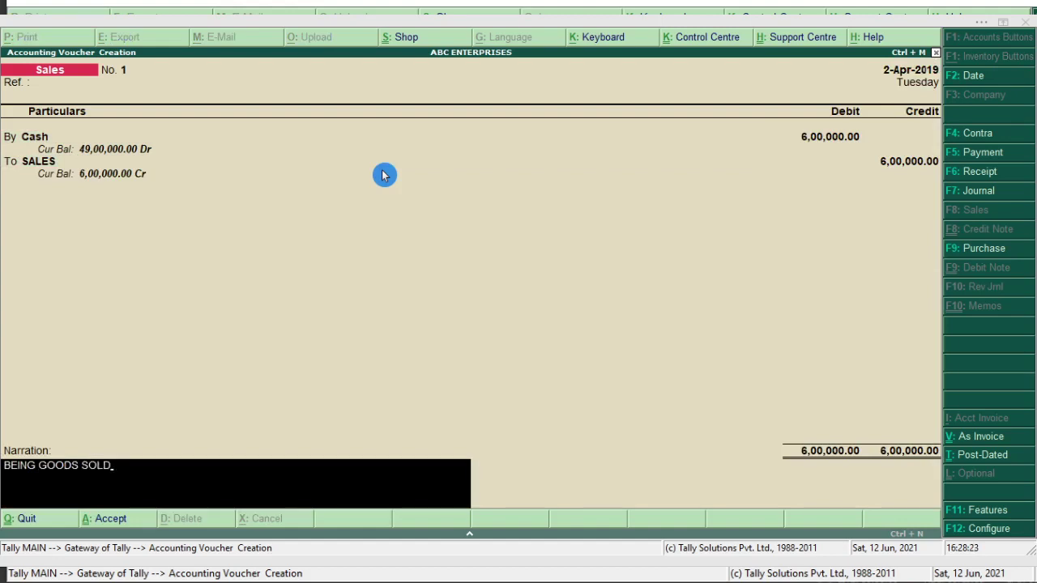
key(Return)
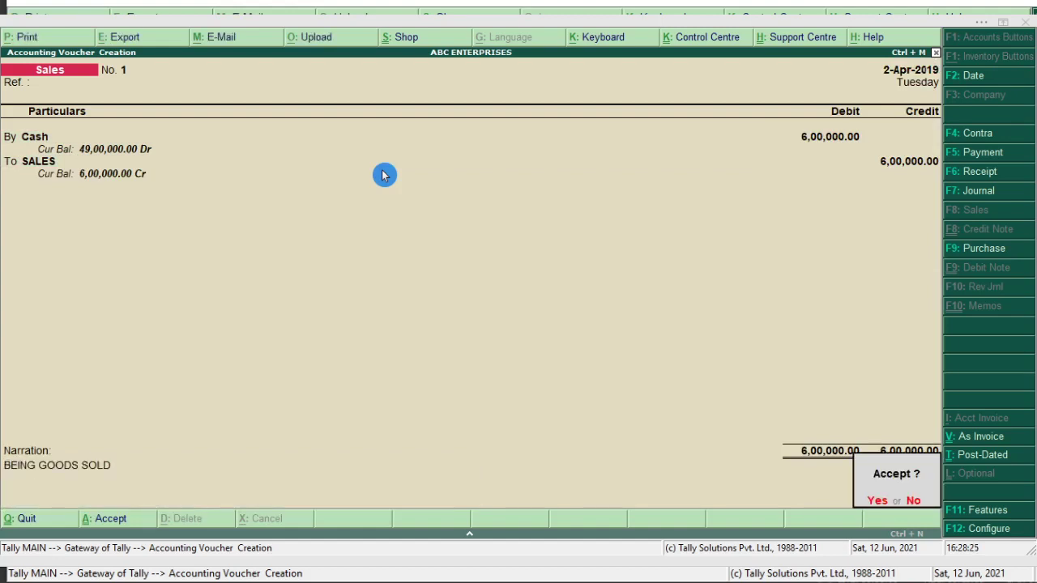
key(Return)
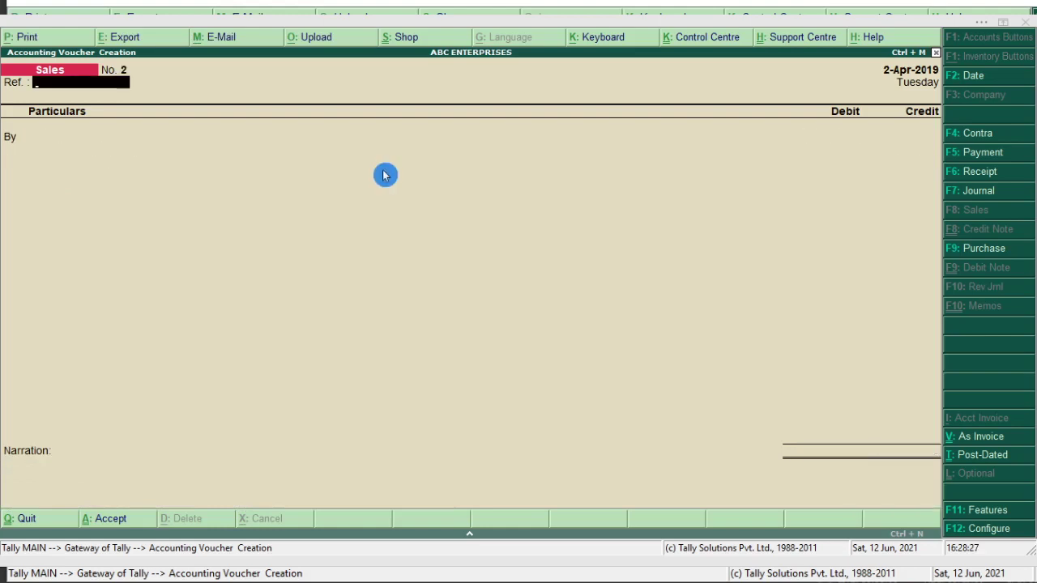
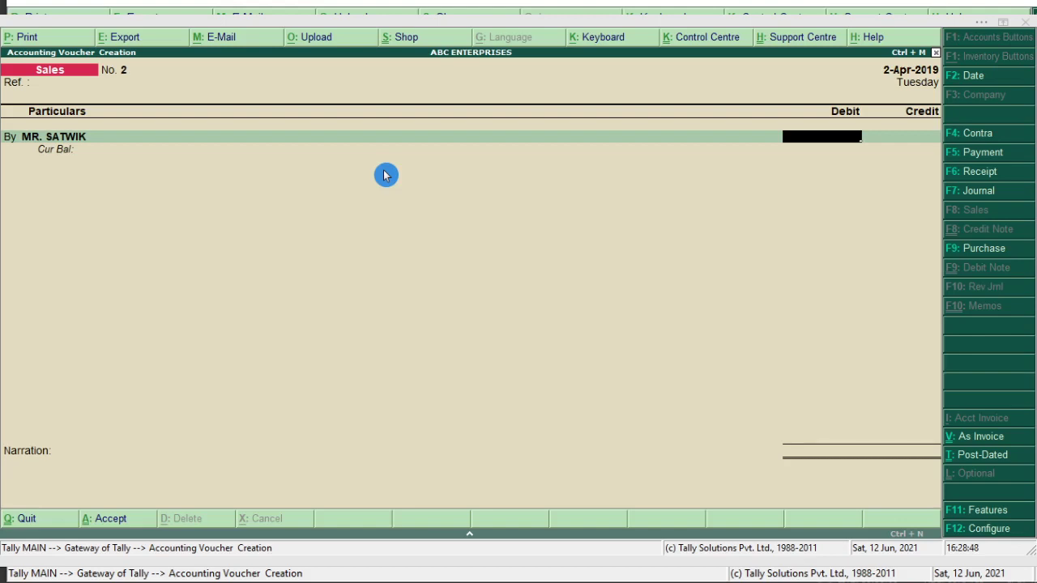
Debit the customer's ledger with 3,50,000 in the second sales voucher and credit SALES with the same amount.
text(35000)
key(Return)
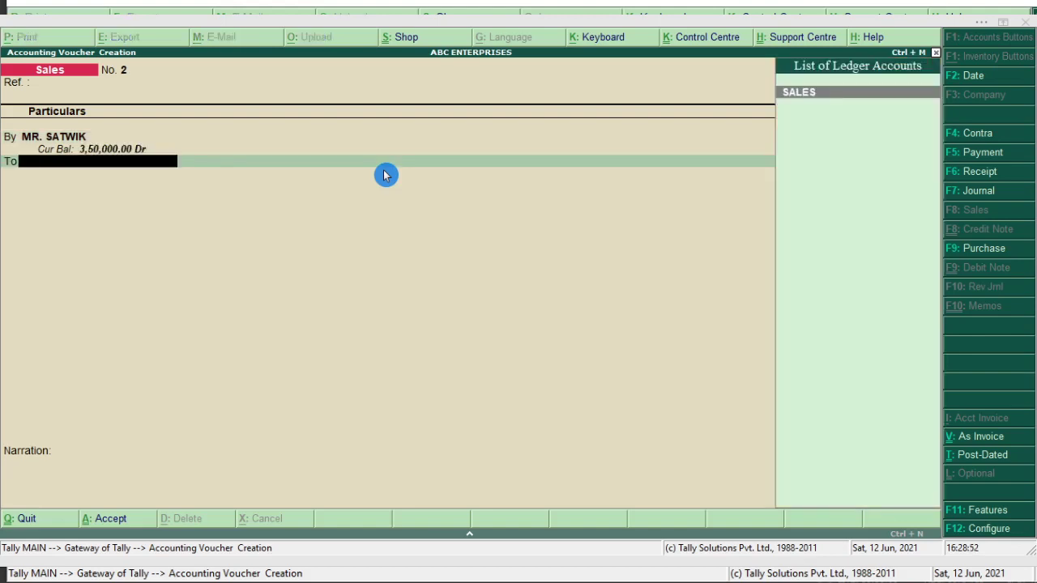
key(Return)
key(Return)
Enter a narration stating that goods were sold to the named customer on credit, and save the second sales voucher.
text(BE)
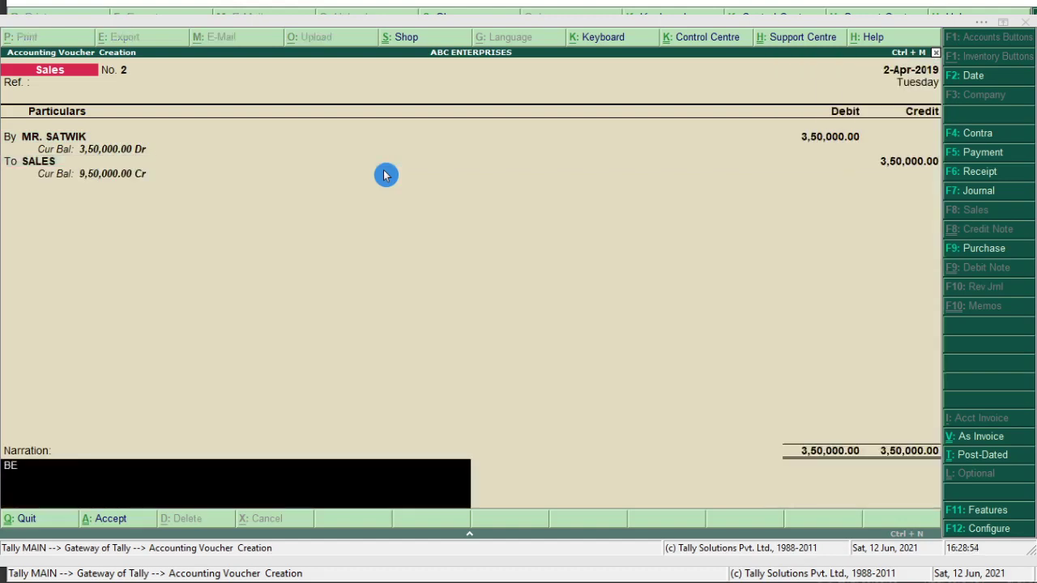
text(ING GOODS SOLD)
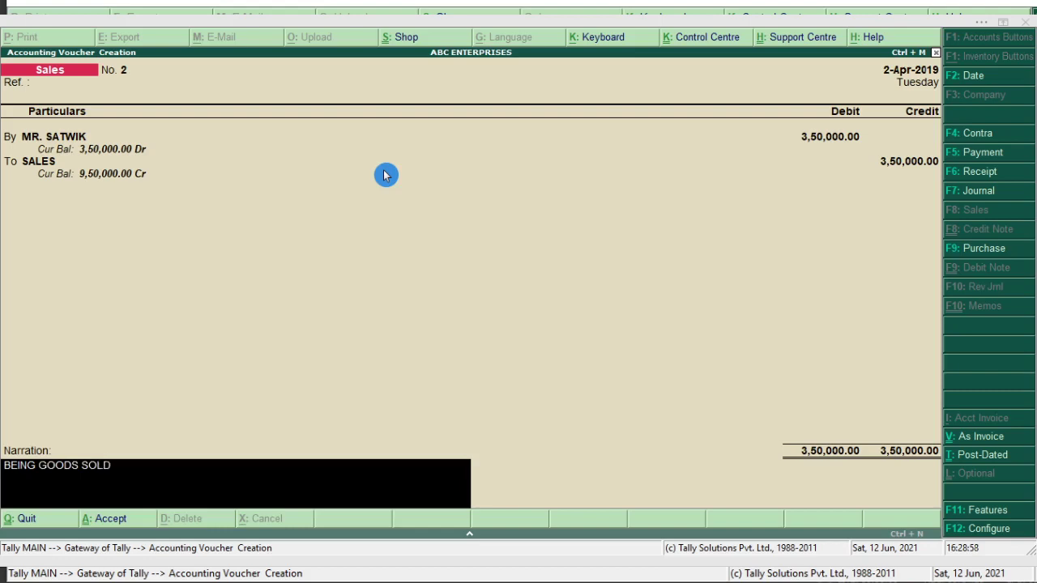
text( TO SATWIK ON R)
key(BackSpace)
text(CREDIT)
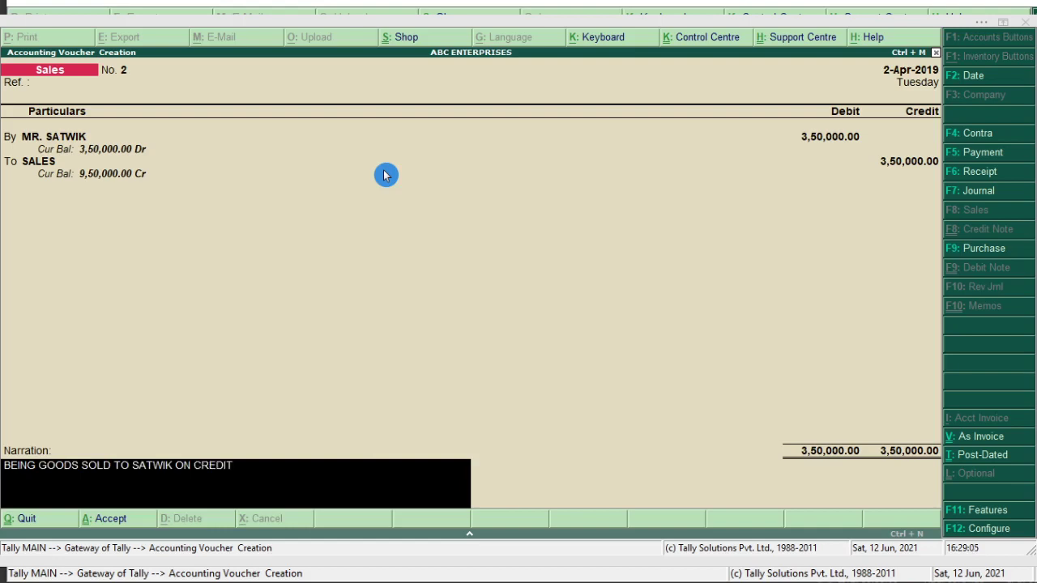
key(Return)
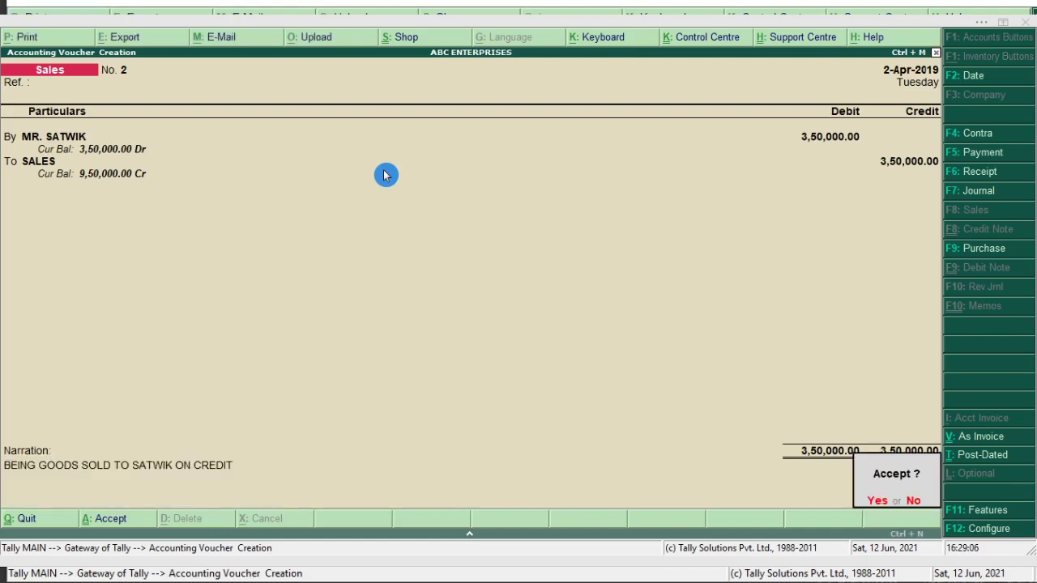
key(Return)
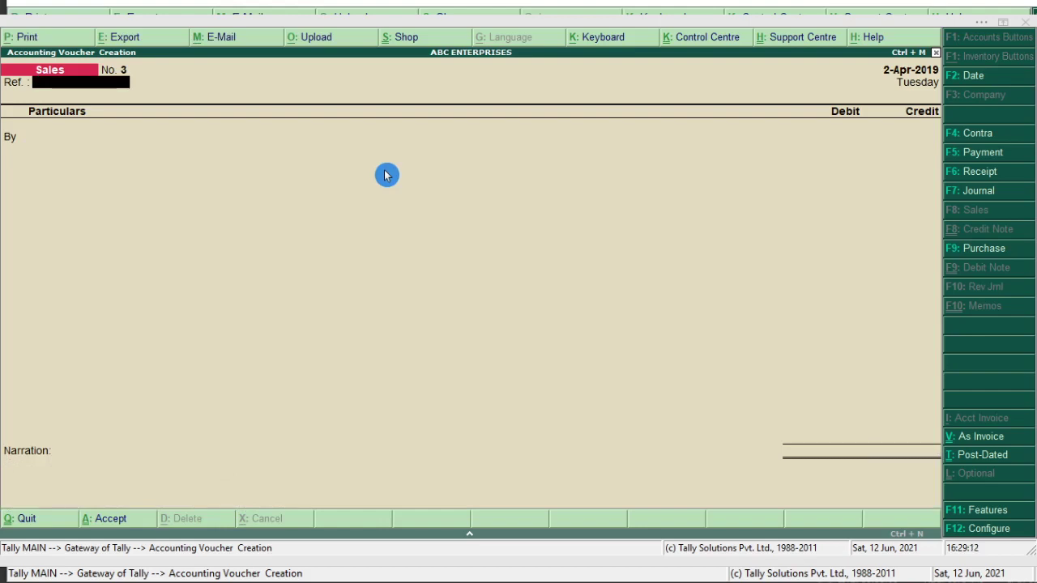
Start a receipt voucher, credit the credit-sale customer's ledger with 3,50,000 and debit Cash with the same amount.
click(979, 174)
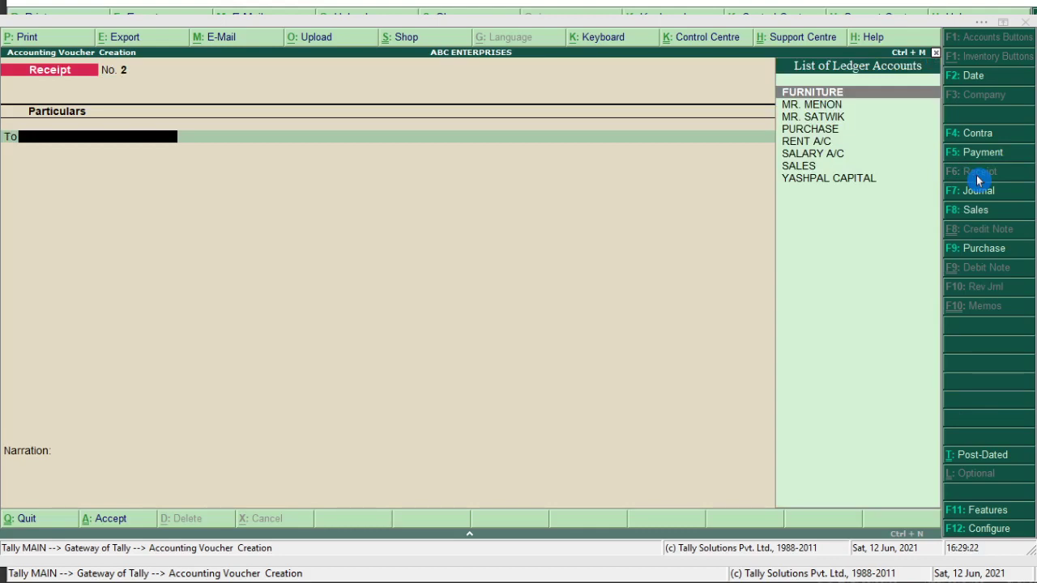
key(Down)
key(Down)
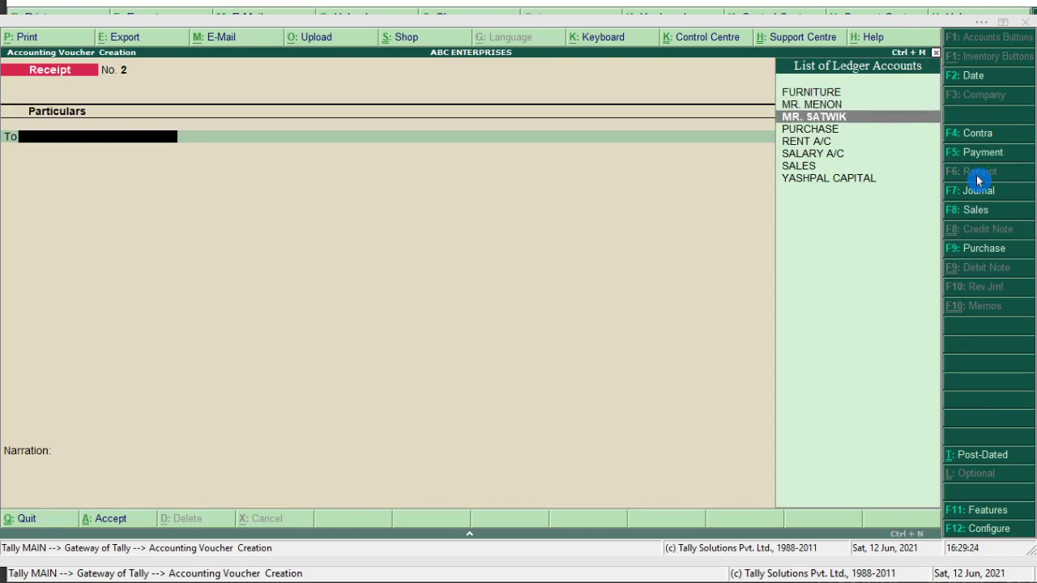
key(Return)
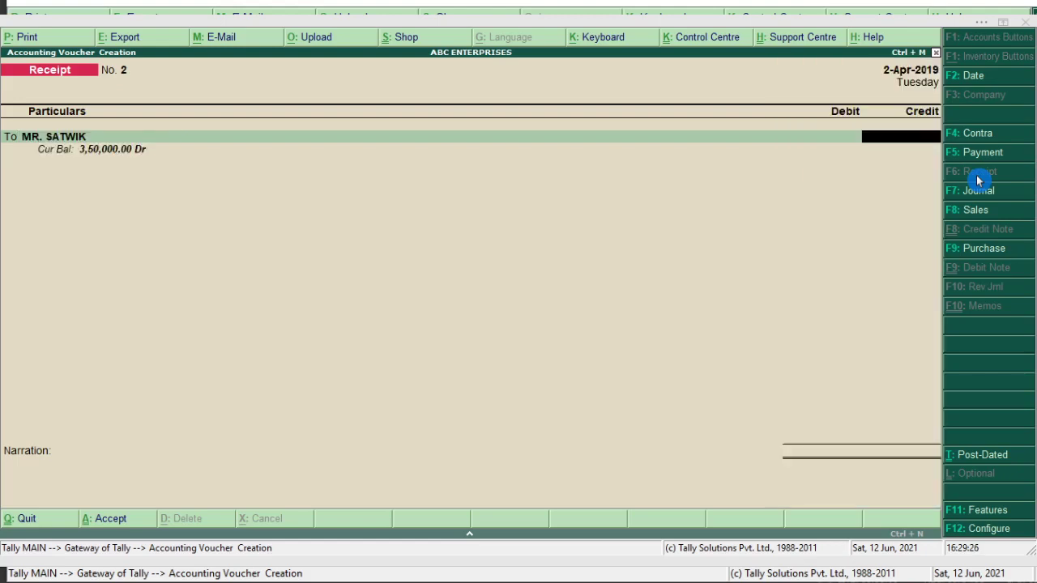
text(3,50,00)
text(0000)
key(Return)
key(Return)
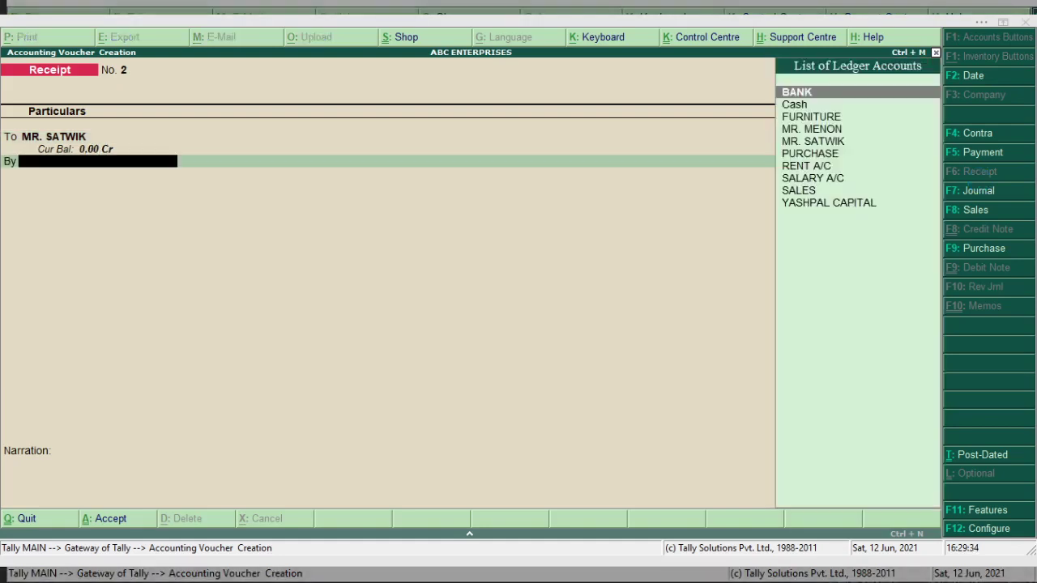
key(Down)
key(Return)
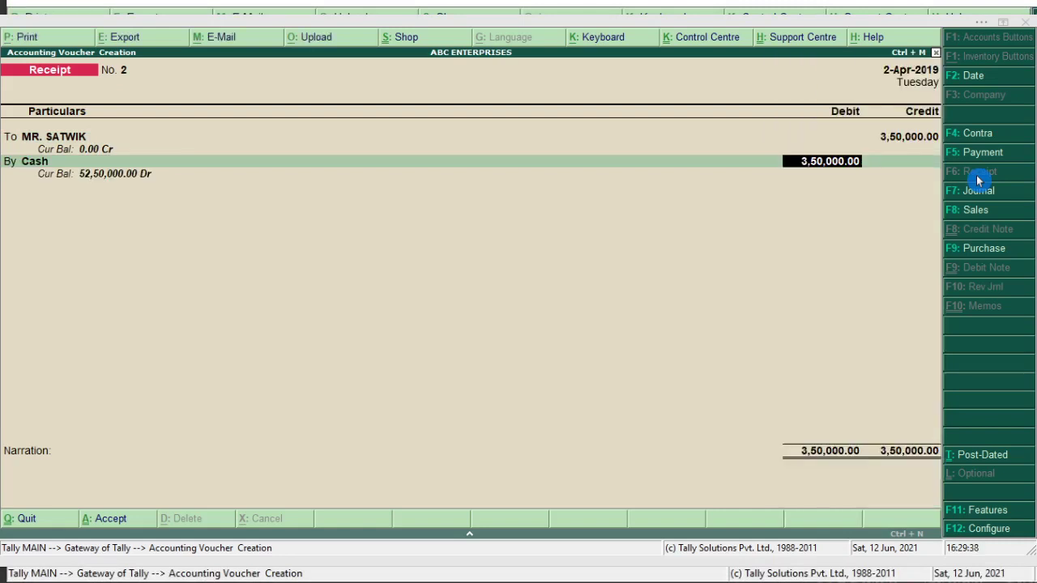
key(Return)
Enter a narration stating that cash was received from the named customer, and save the receipt voucher.
text(BEING)
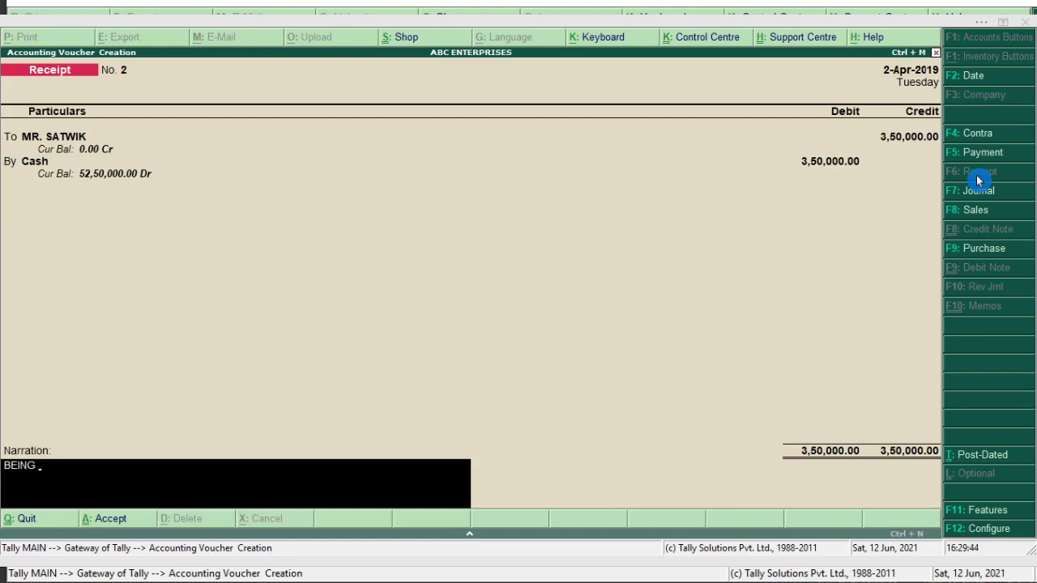
text( GOODS)
text( S)
key(BackSpace)
key(BackSpace)
key(BackSpace)
key(BackSpace)
key(BackSpace)
key(BackSpace)
key(BackSpace)
text(CASH REC)
key(BackSpace)
text(RECEIVED FROM)
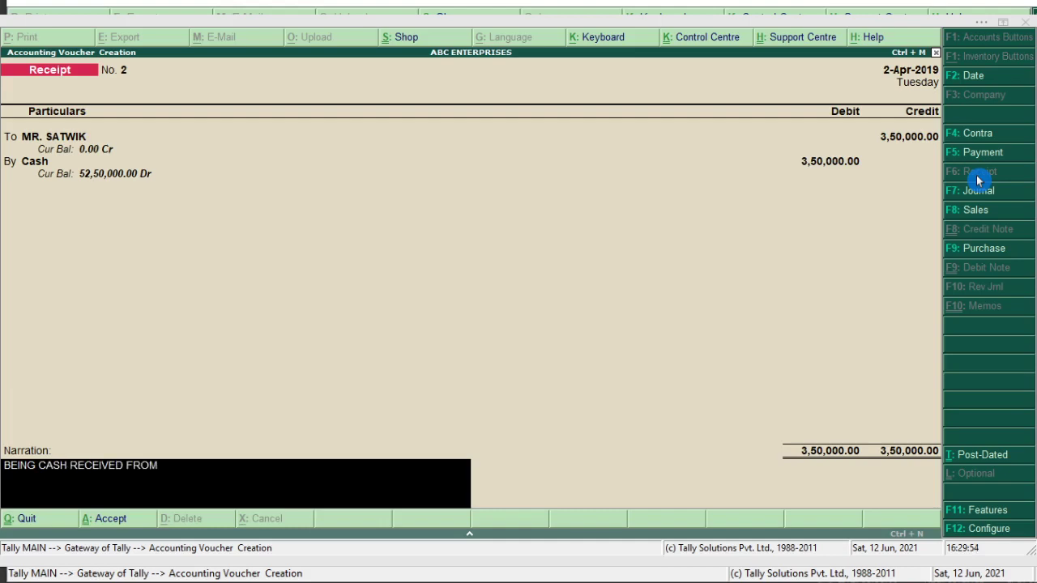
text( SATWIK)
key(Return)
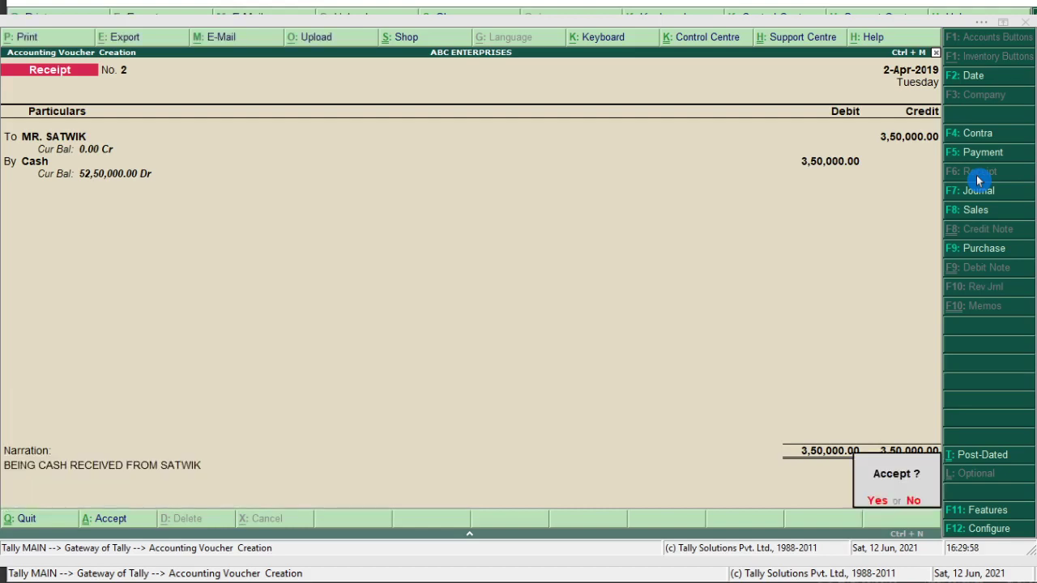
key(Return)
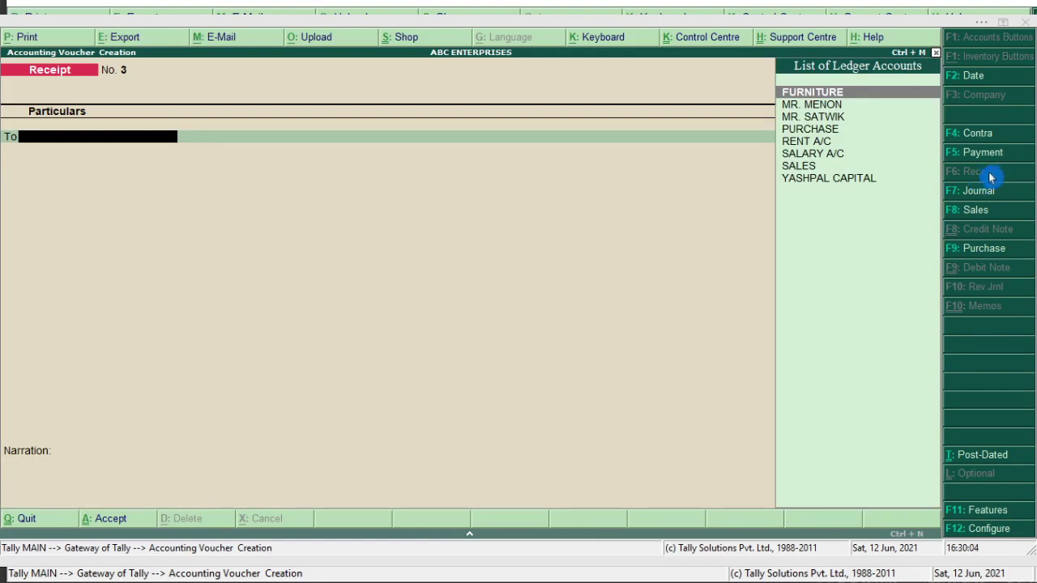
Start a payment voucher and debit RENT A/C with 1,00,000.
click(982, 154)
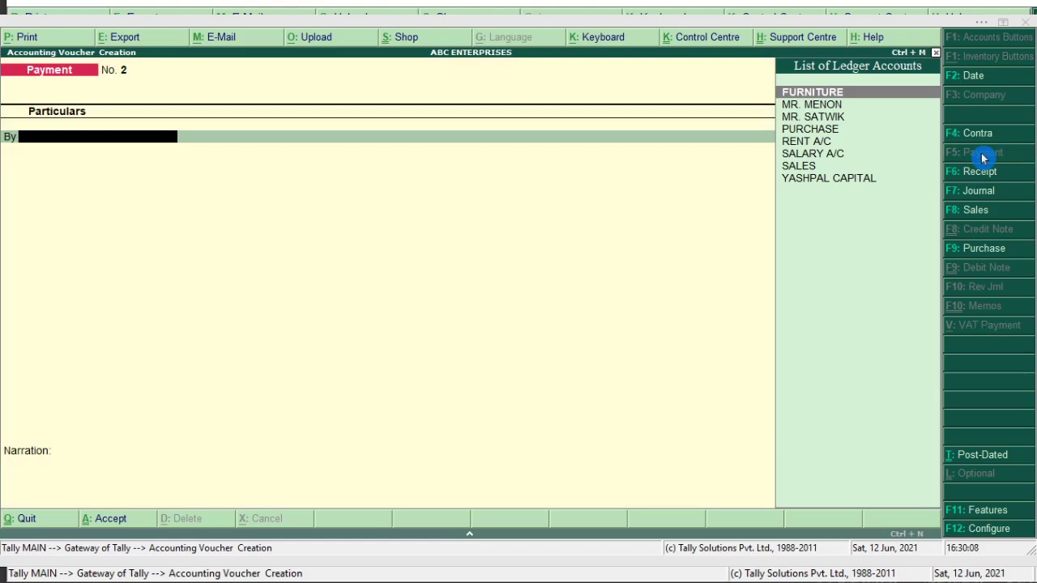
text(r)
key(Return)
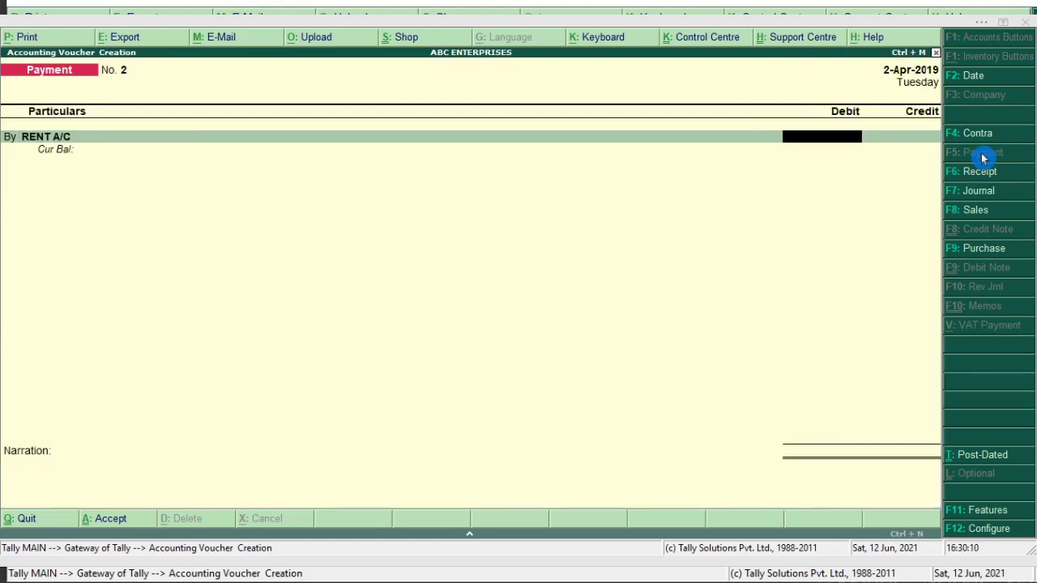
text(100000)
key(Return)
key(Return)
Credit Cash with 1,00,000 in the rent payment, enter the narration "BEING RENT PAID" and save the voucher.
key(Down)
key(Return)
key(Return)
text(BEING RENT PAID)
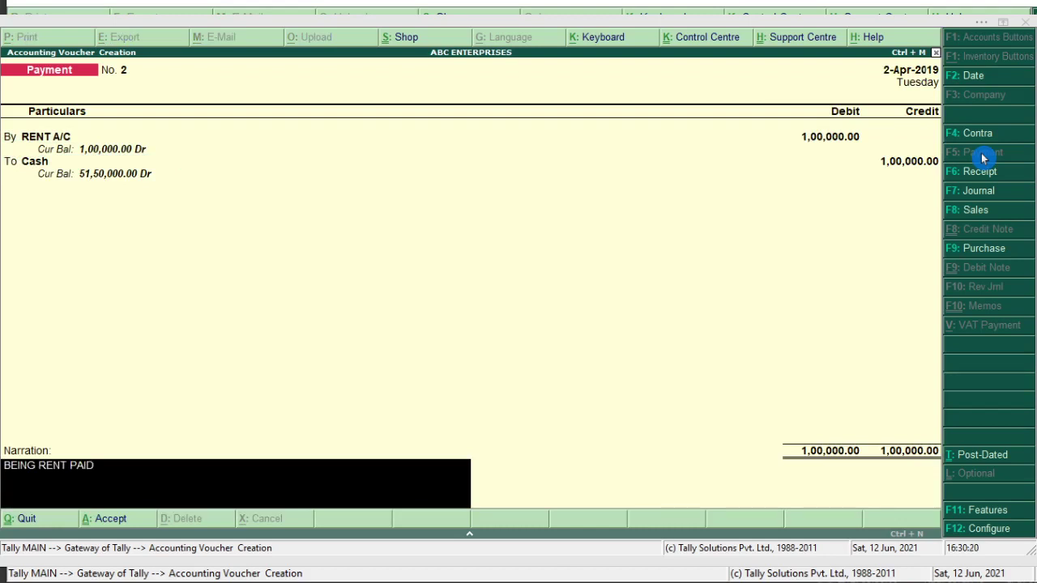
key(ctrl+a)
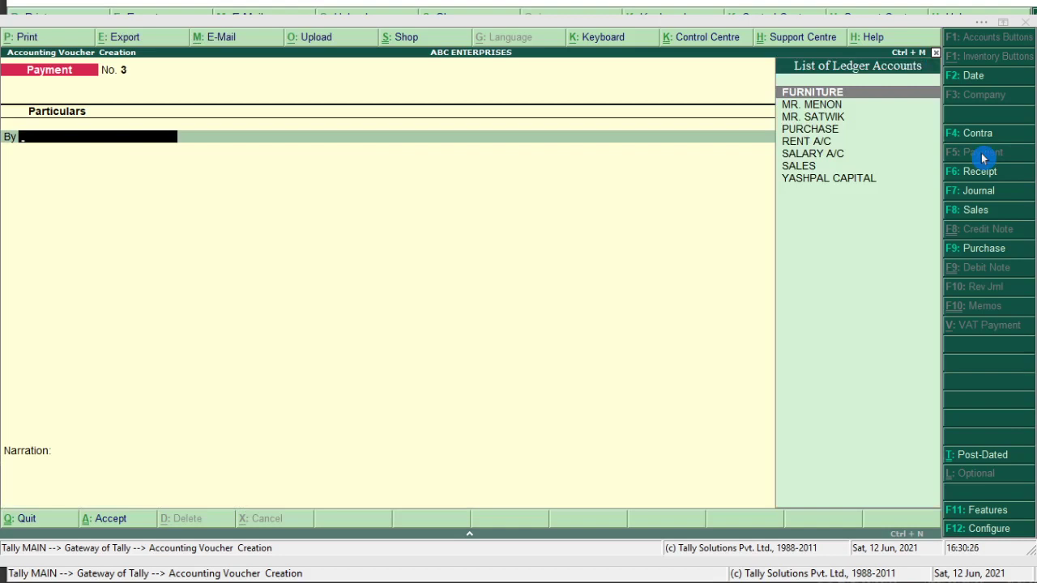
Debit SALARY A/C with 2,00,000 in the new payment voucher.
key(Down)
key(Down)
key(Down)
key(Down)
key(Down)
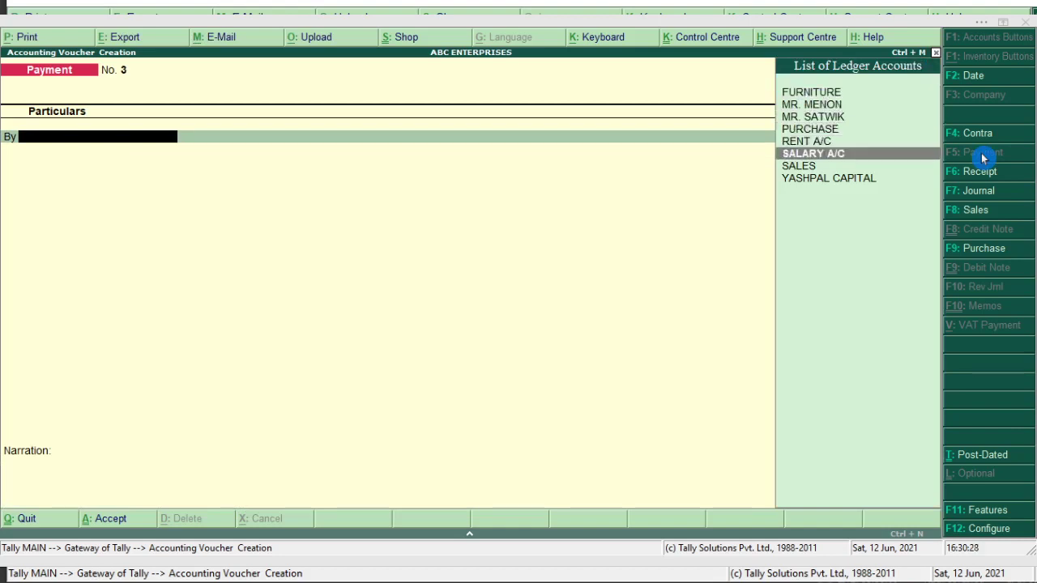
key(Return)
text(20000)
key(BackSpace)
key(BackSpace)
key(BackSpace)
key(BackSpace)
text(000000.00)
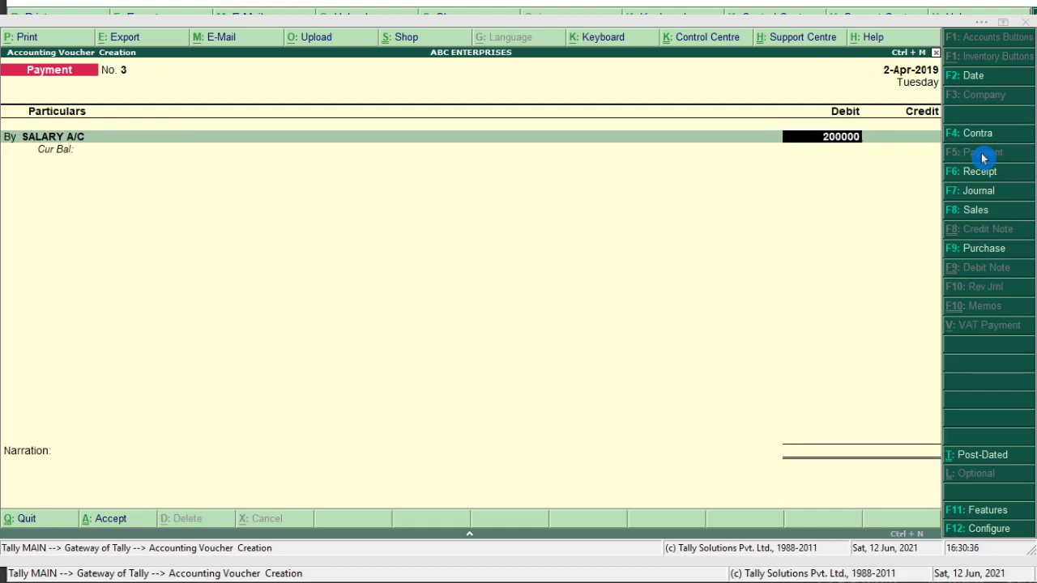
key(Return)
key(Return)
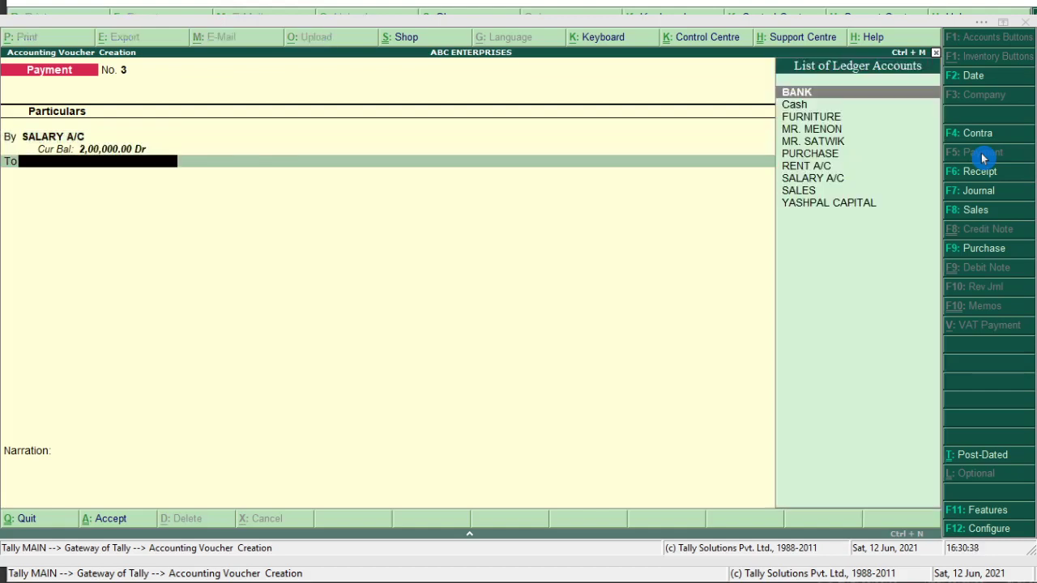
Credit Cash with 2,00,000, enter a narration stating that salary was paid to the named employee, and save the voucher.
key(Down)
key(Return)
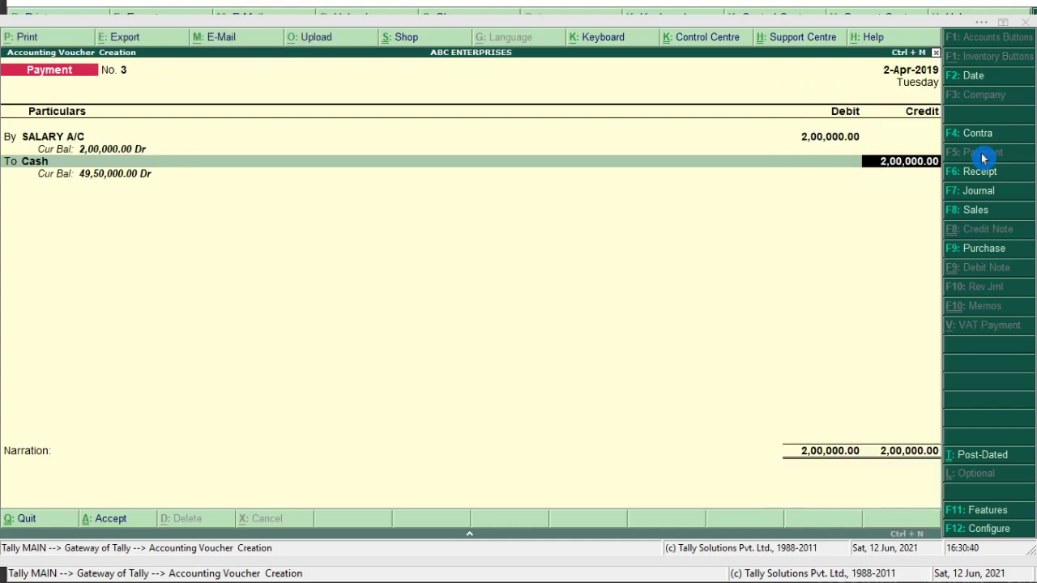
key(Return)
text(BEING SALARY PAID TO)
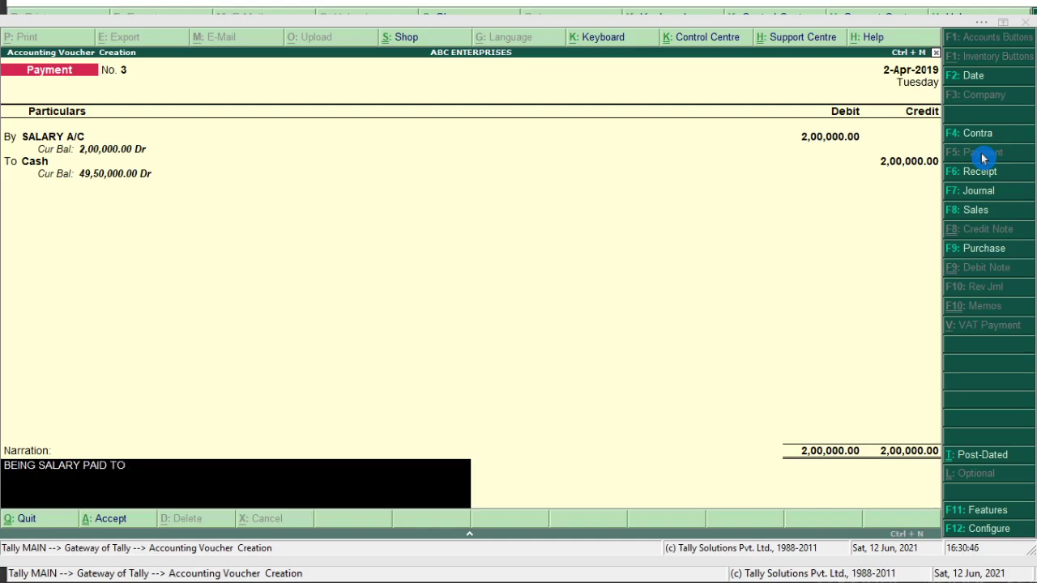
text( RAJESH)
key(Return)
key(Return)
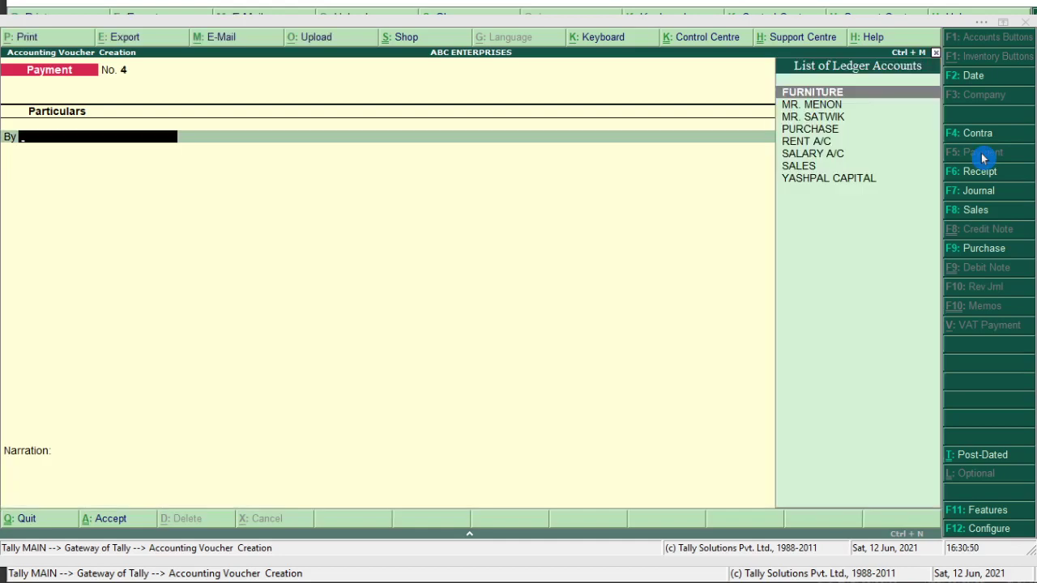
Leave voucher entry without exiting the program and open the company's Balance Sheet.
key(Escape)
key(Return)
key(Escape)
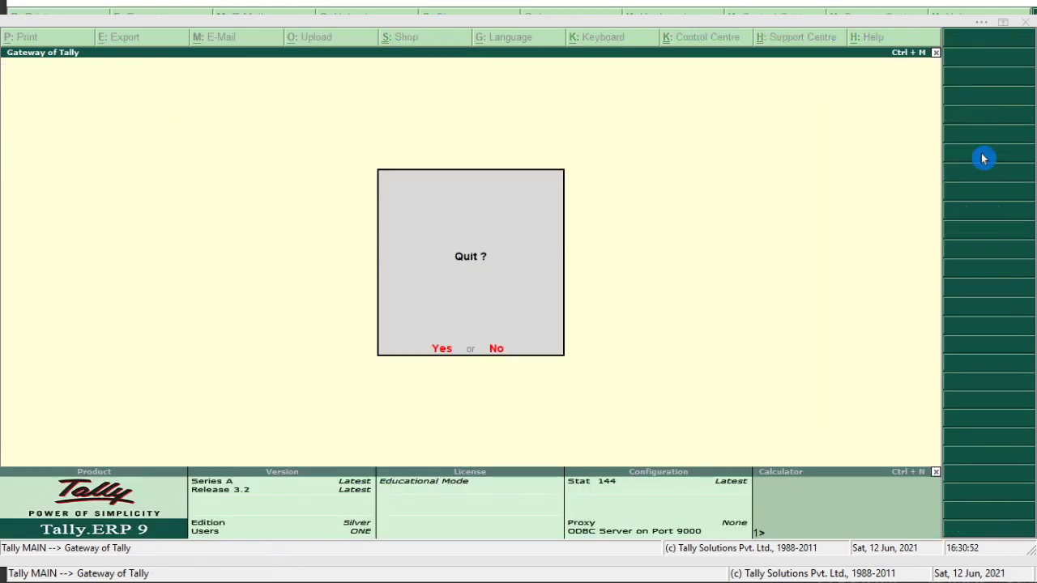
key(Escape)
key(Down)
key(Down)
key(Down)
key(Down)
key(Down)
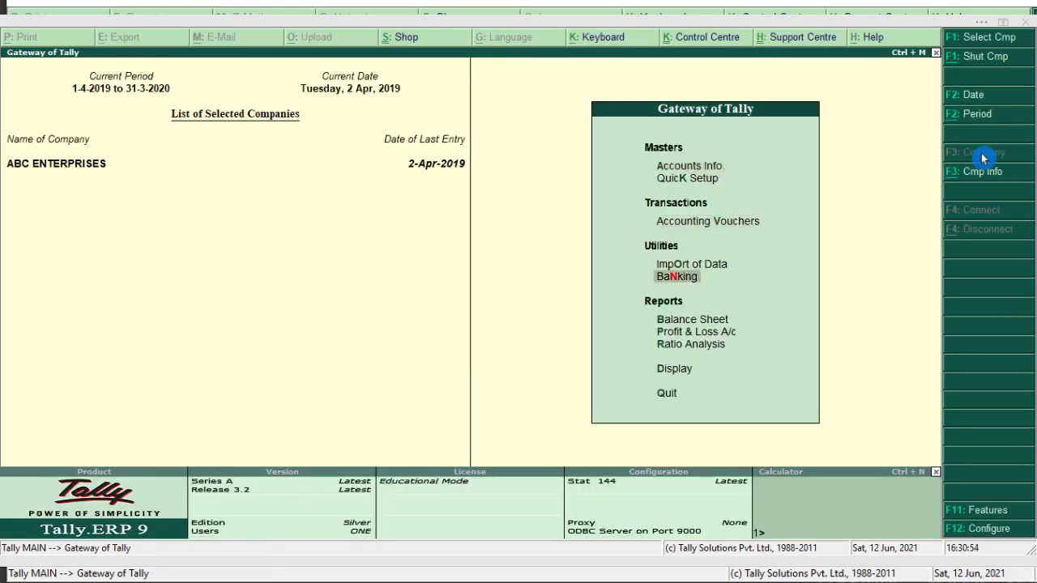
key(Down)
key(Up)
key(Down)
key(Up)
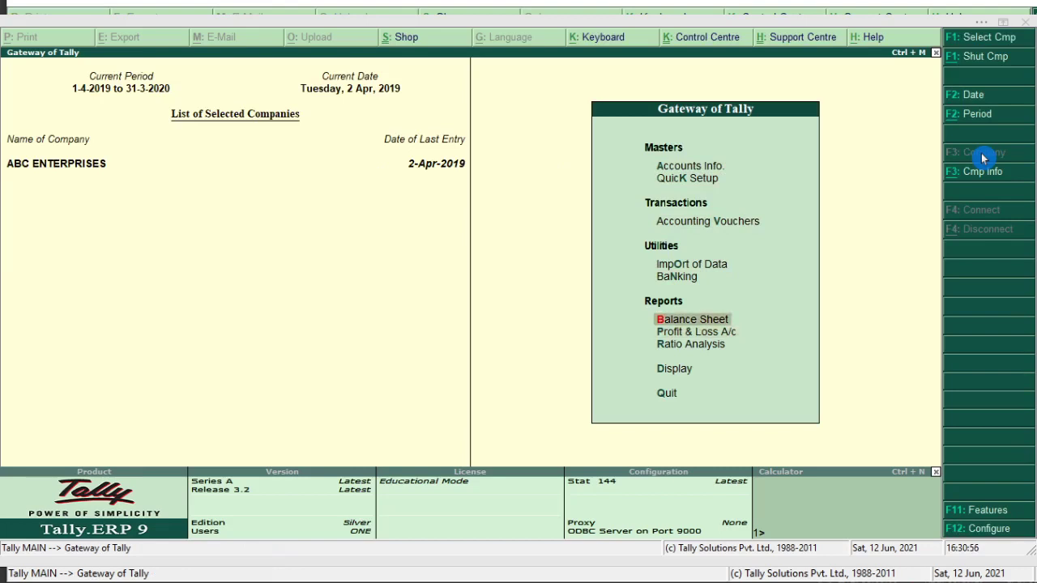
key(Return)
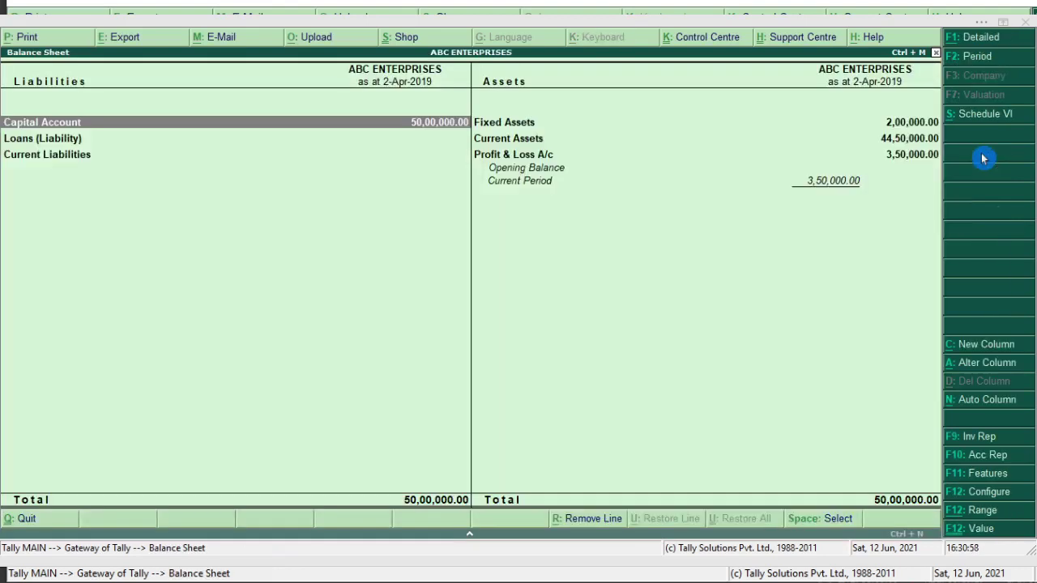
Show the Balance Sheet in detailed form and examine the asset, profit and loss, and capital lines.
key(alt+F1)
key(Right)
key(Down)
key(Down)
key(Down)
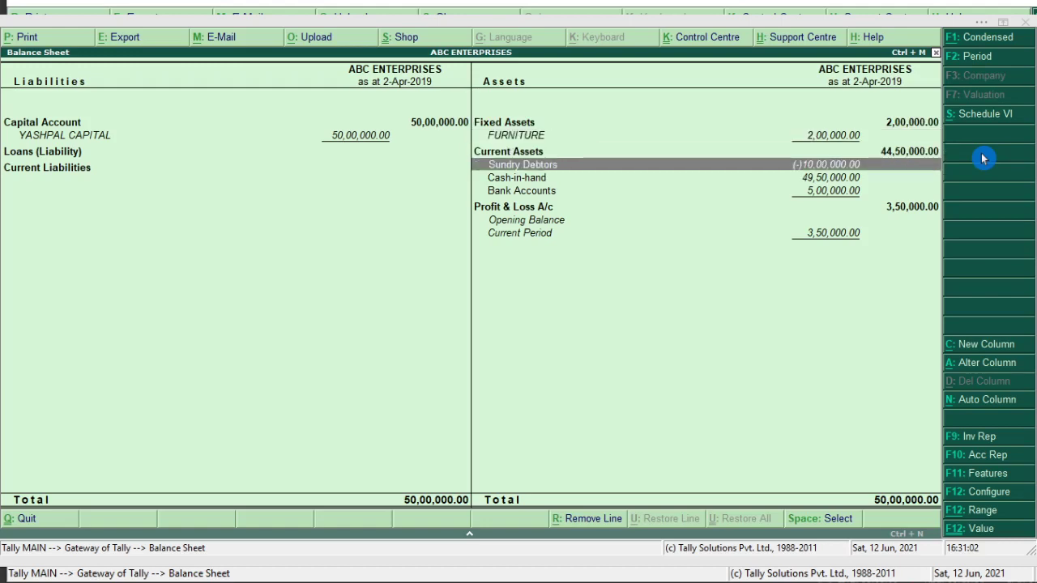
key(Down)
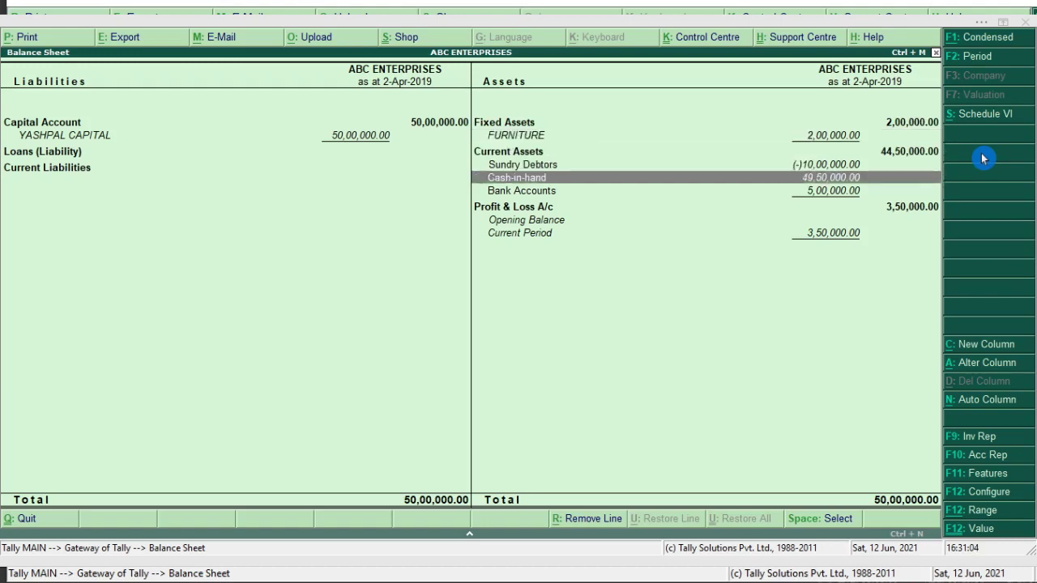
key(Down)
key(Down)
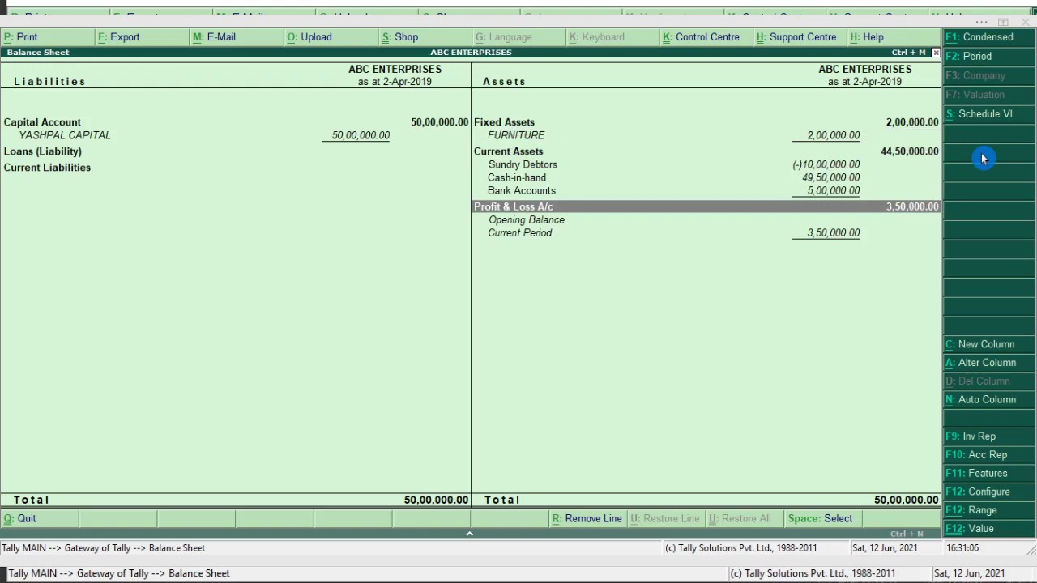
key(Left)
key(Up)
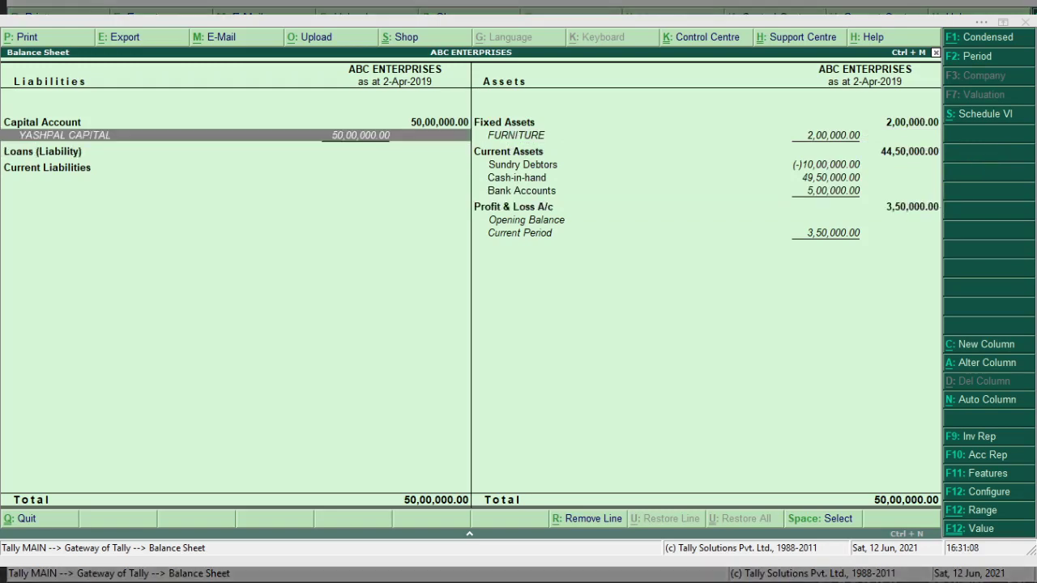